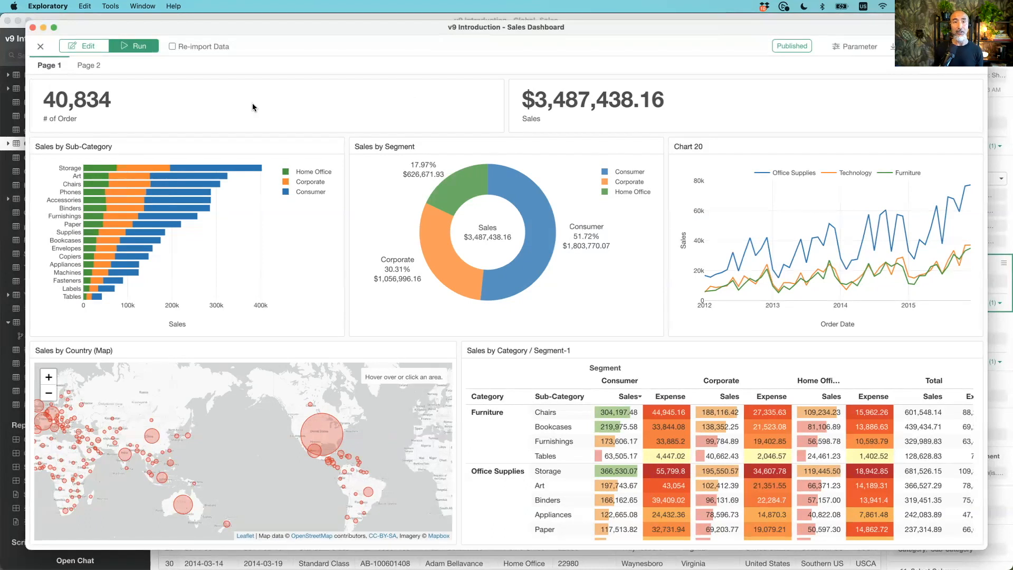
Close the Sales Dashboard and show the Sales chart of Global_Sales with the chart type set to Number.
left_click(89, 48)
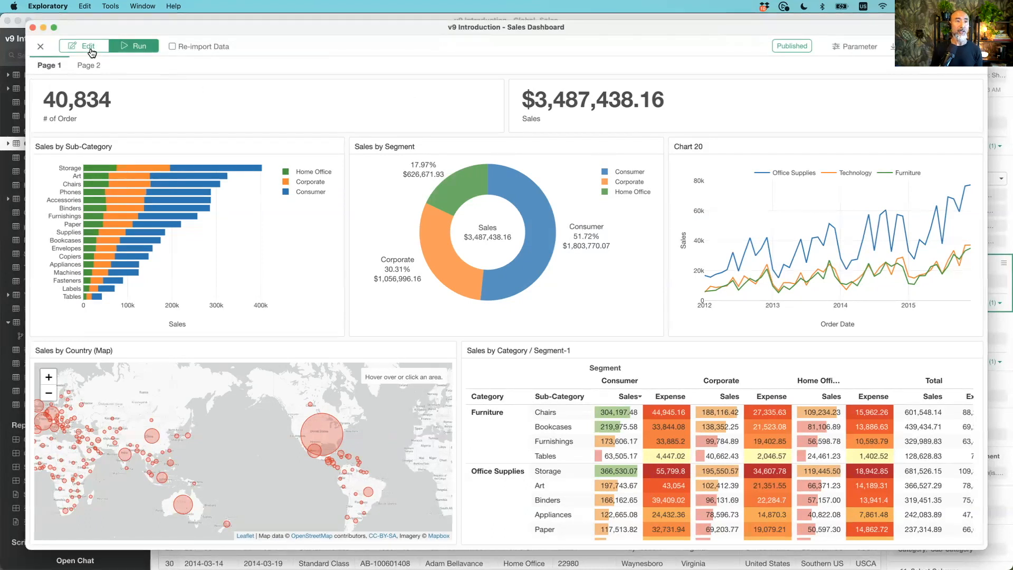
key("super+w")
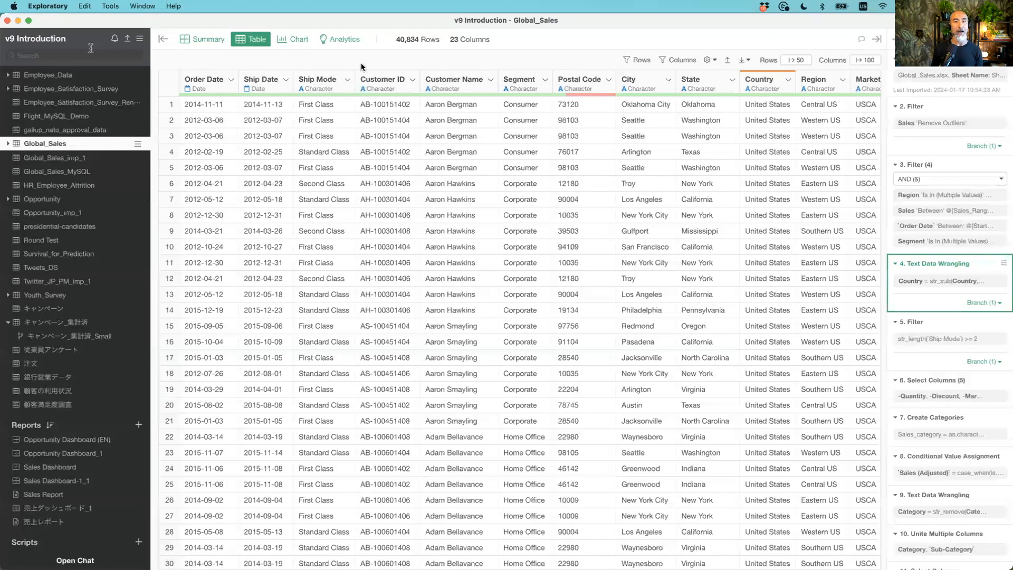
left_click(294, 41)
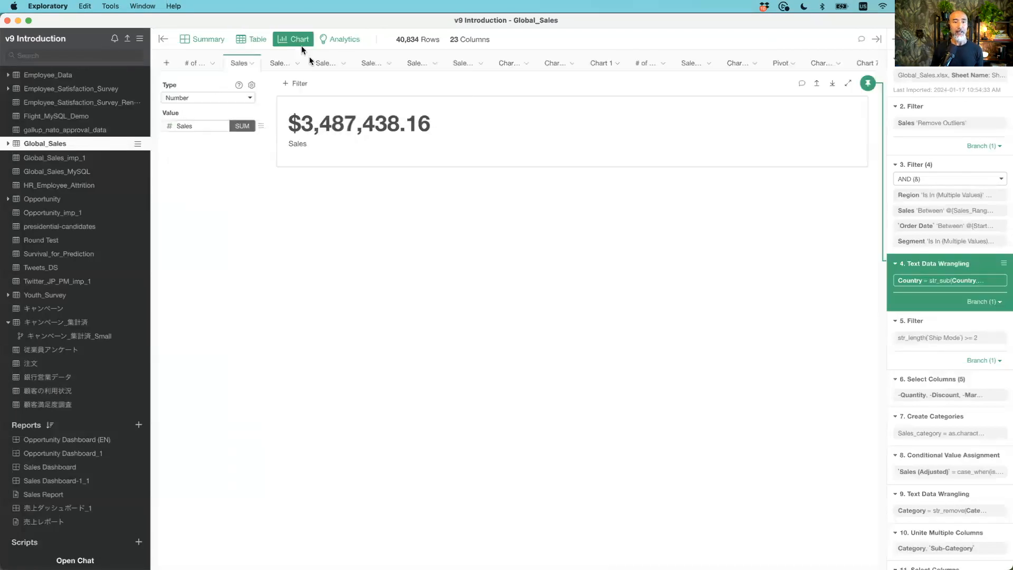
left_click(201, 99)
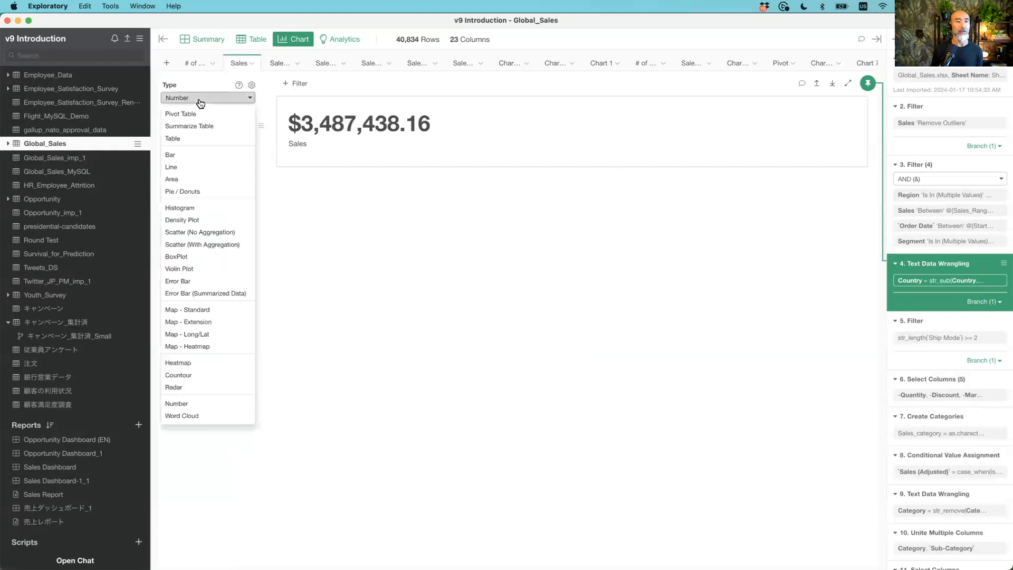
left_click(205, 404)
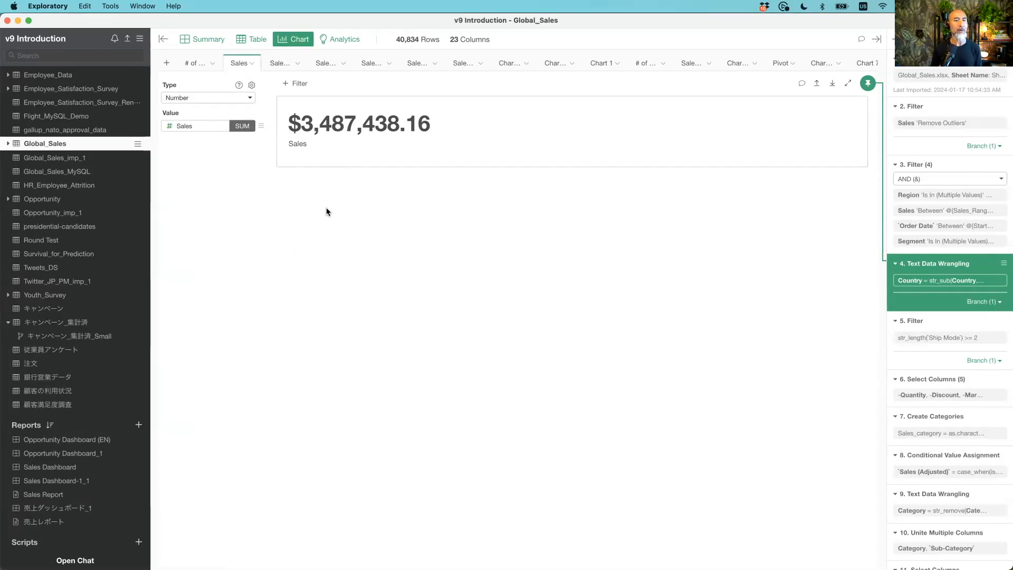
Duplicate the Sales number chart under the name Sales-1.
left_click(252, 63)
left_click(281, 103)
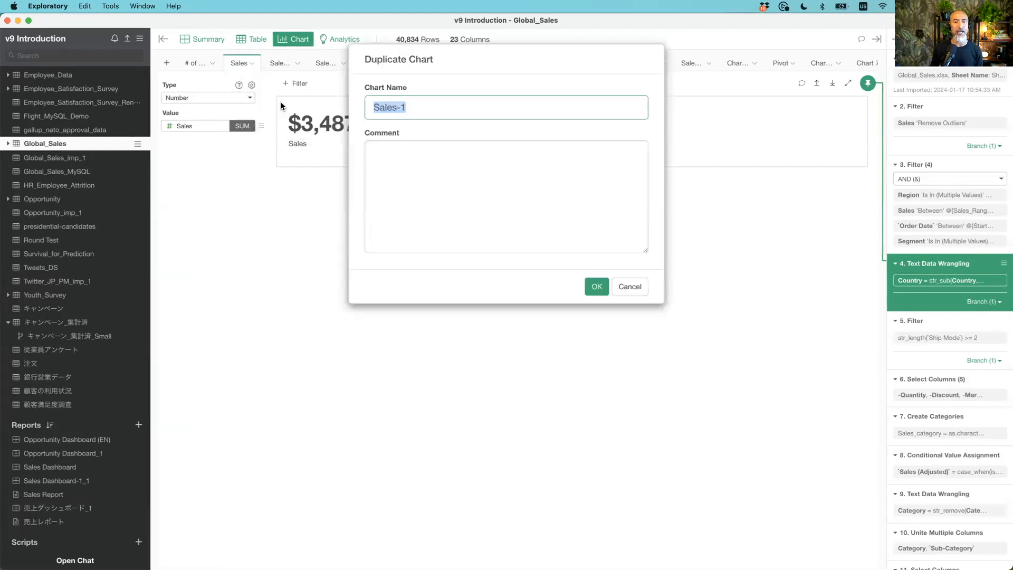
left_click(597, 287)
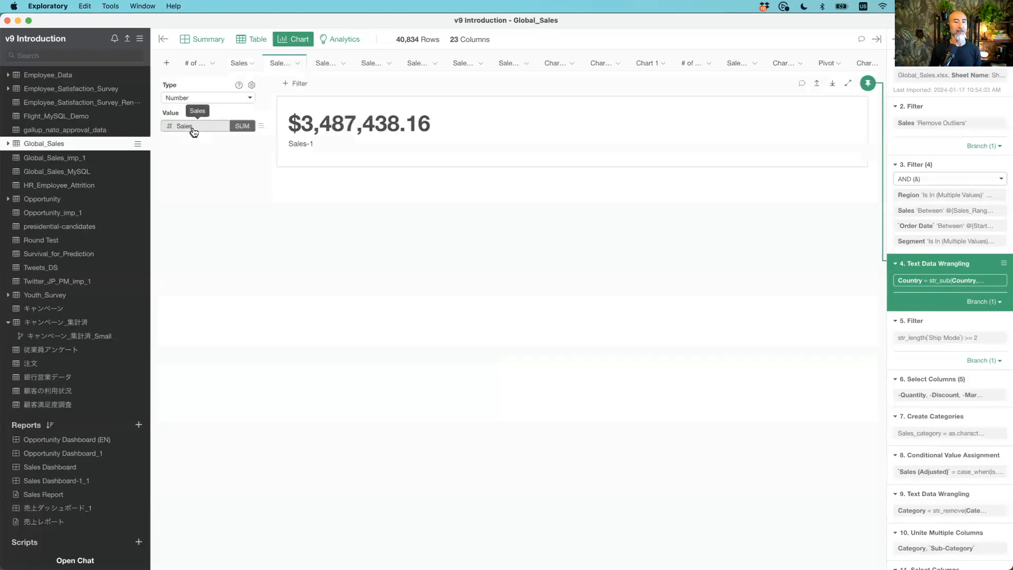
Set up a Difference / Ratio calculation on the Sales value as % Difference From, based on Order Date by month.
left_click(199, 128)
left_click(204, 130)
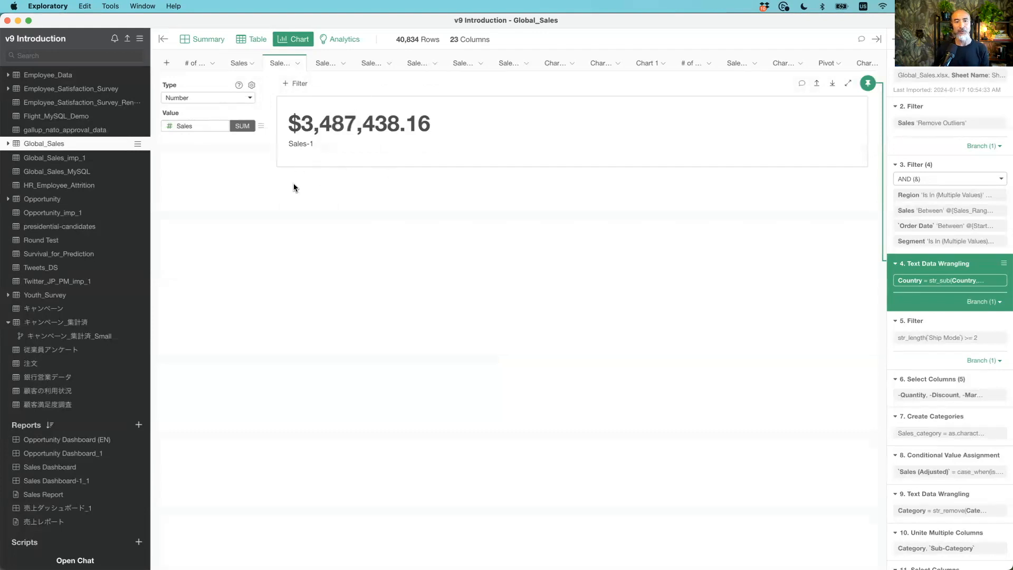
left_click(262, 127)
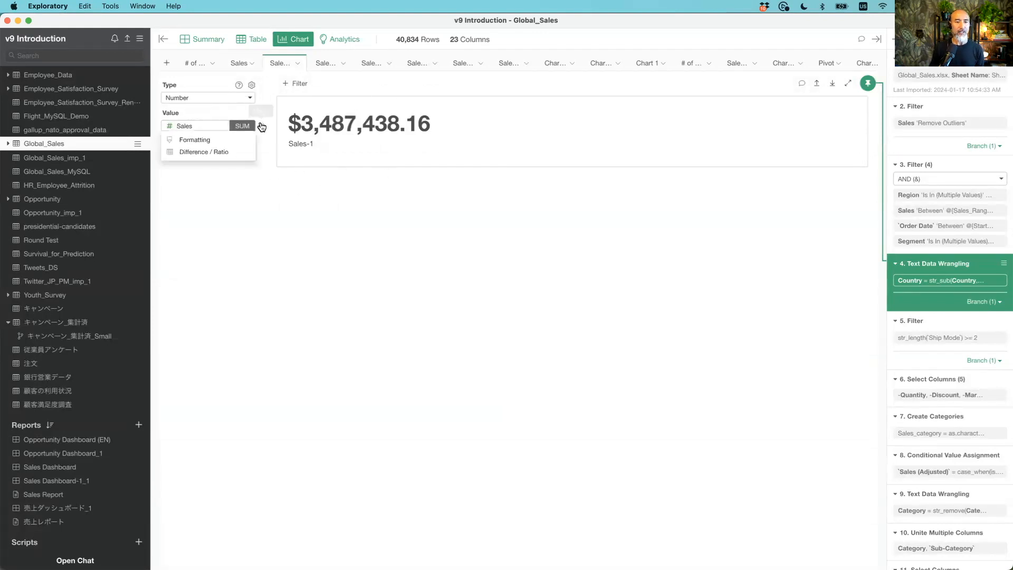
left_click(229, 154)
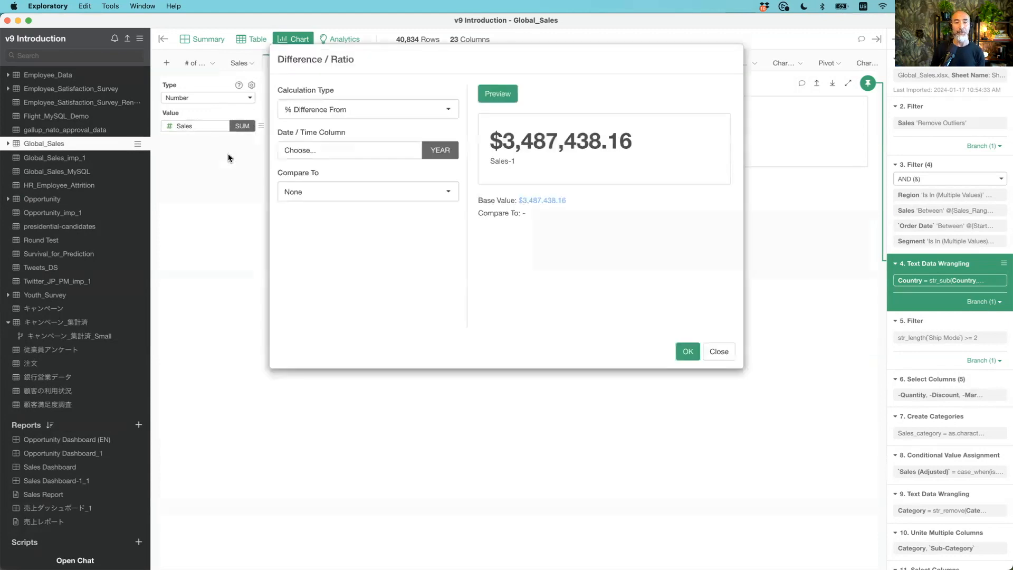
left_click_drag(474, 61, 456, 86)
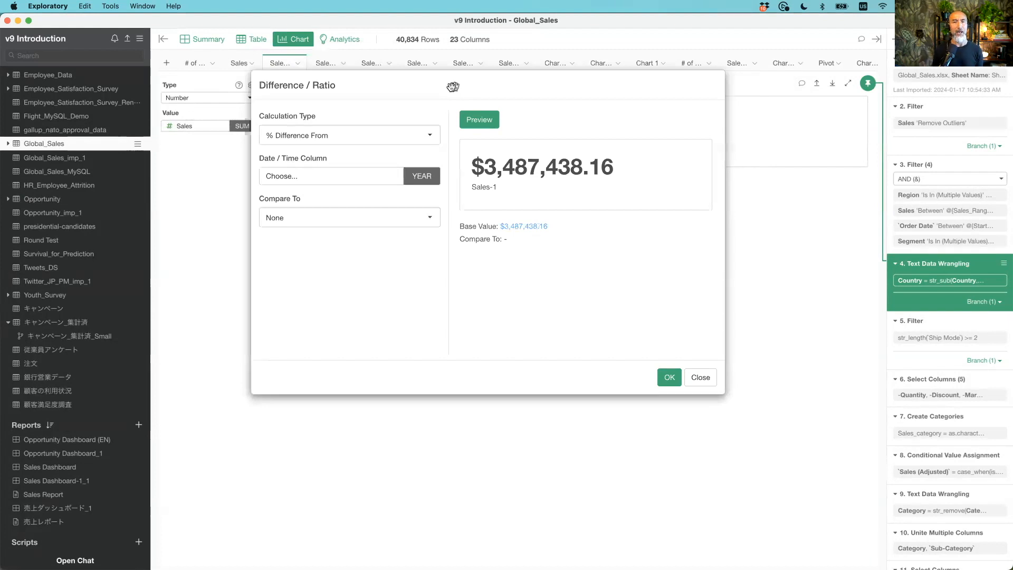
left_click(326, 138)
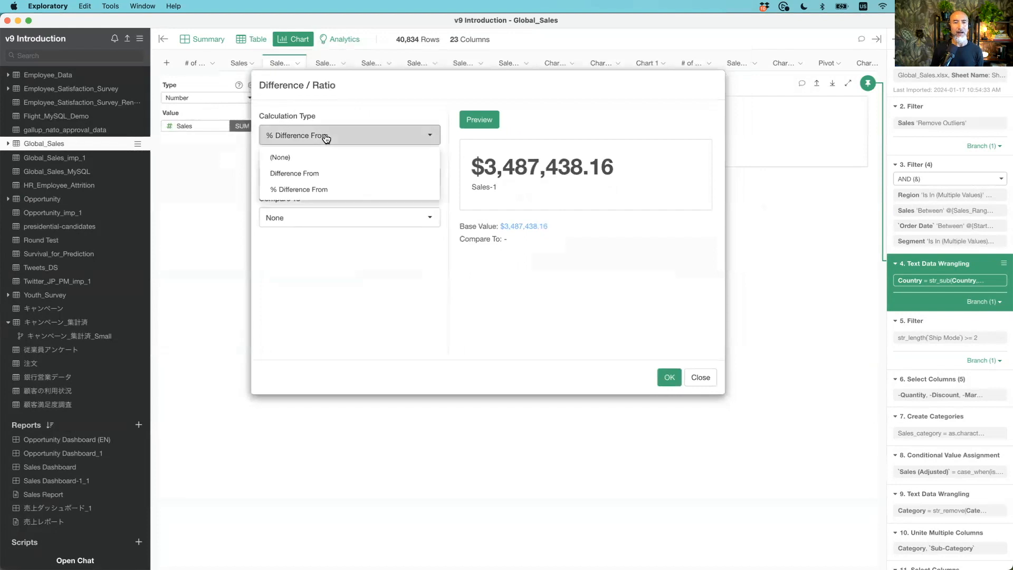
left_click(330, 139)
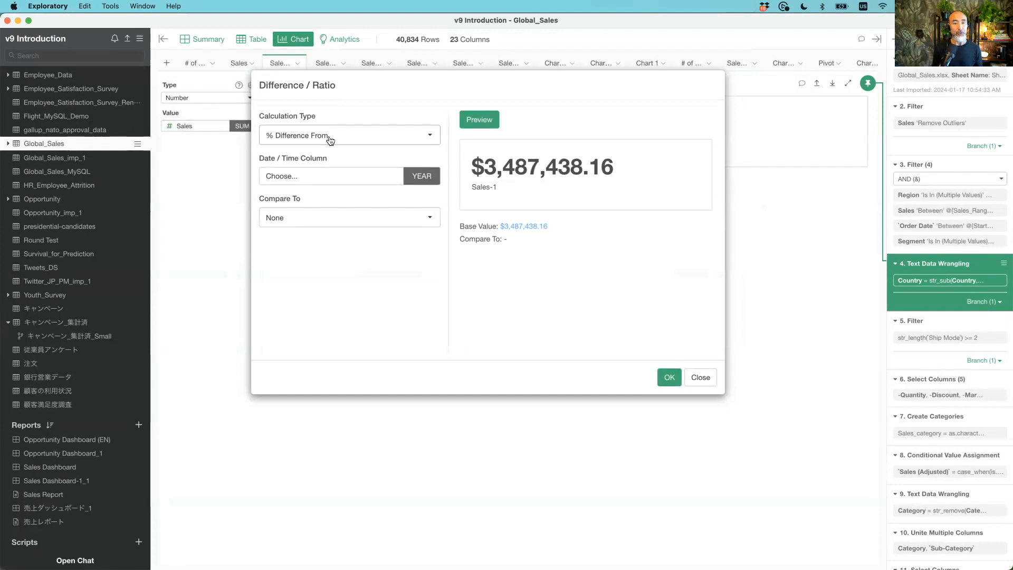
left_click(330, 176)
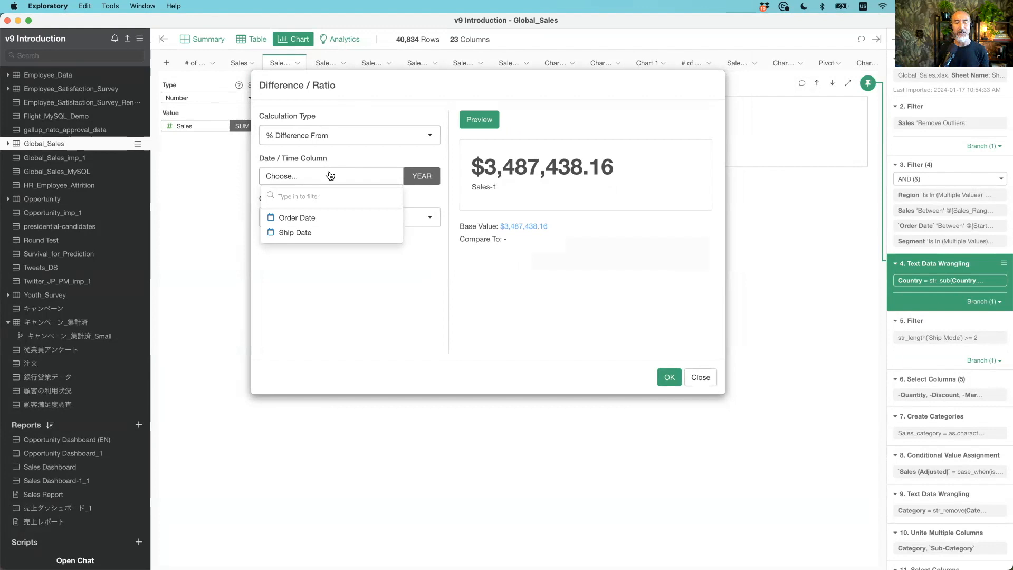
left_click(335, 221)
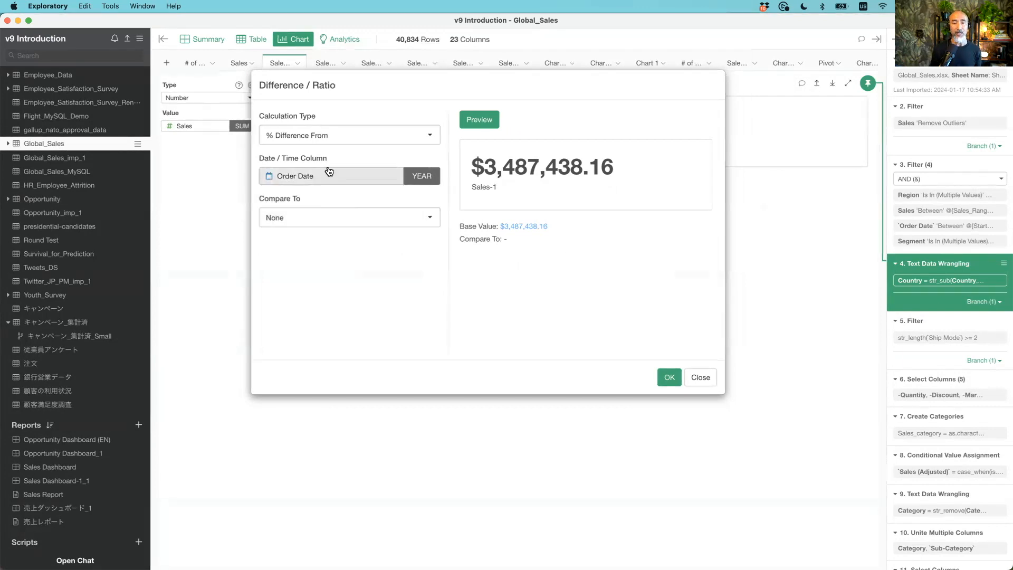
left_click(425, 180)
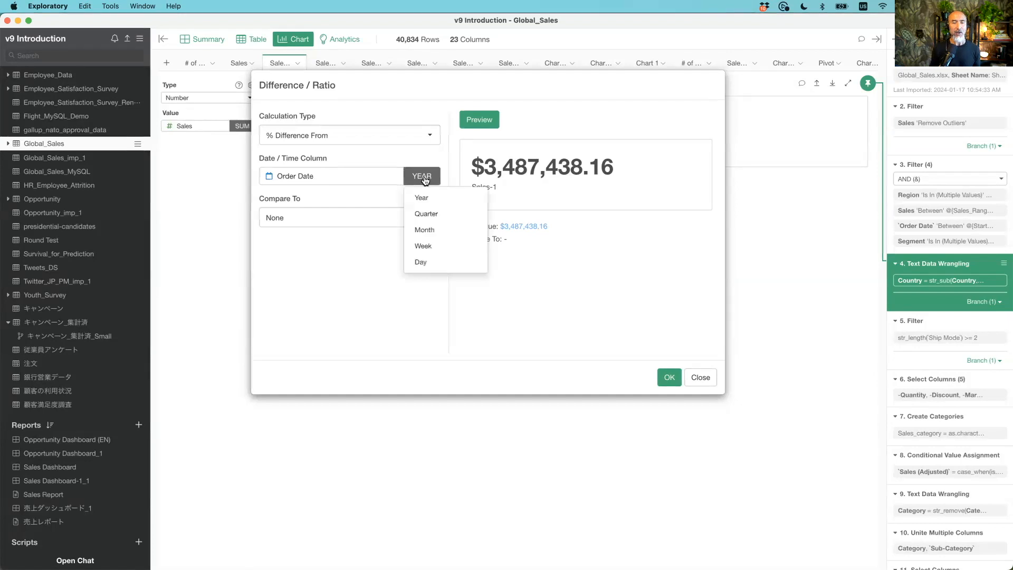
left_click(444, 229)
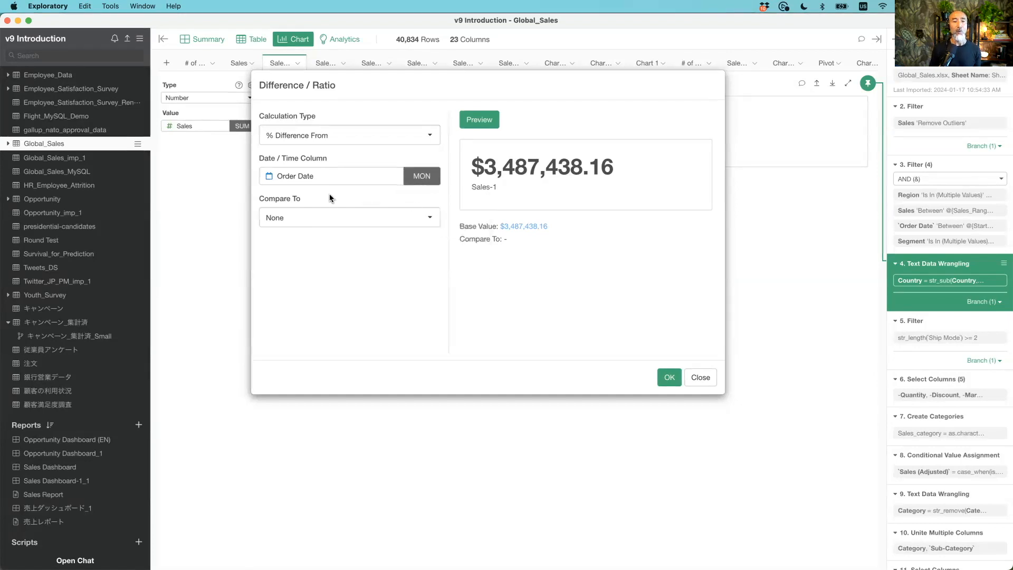
Compare against Period Ago (TS_LAG) with Year as the period unit, preview the calculation and apply it to the chart.
left_click(325, 218)
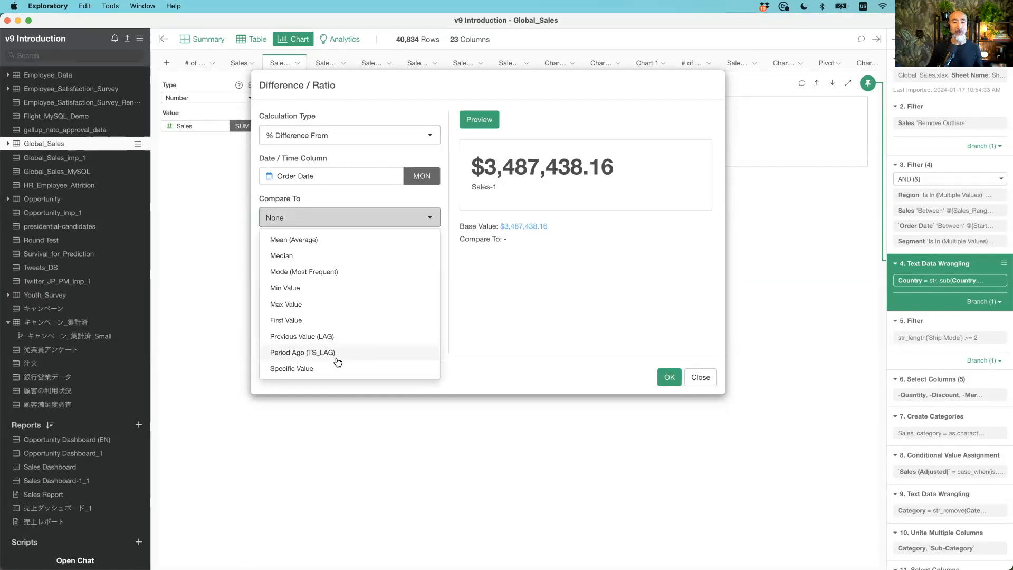
left_click(309, 354)
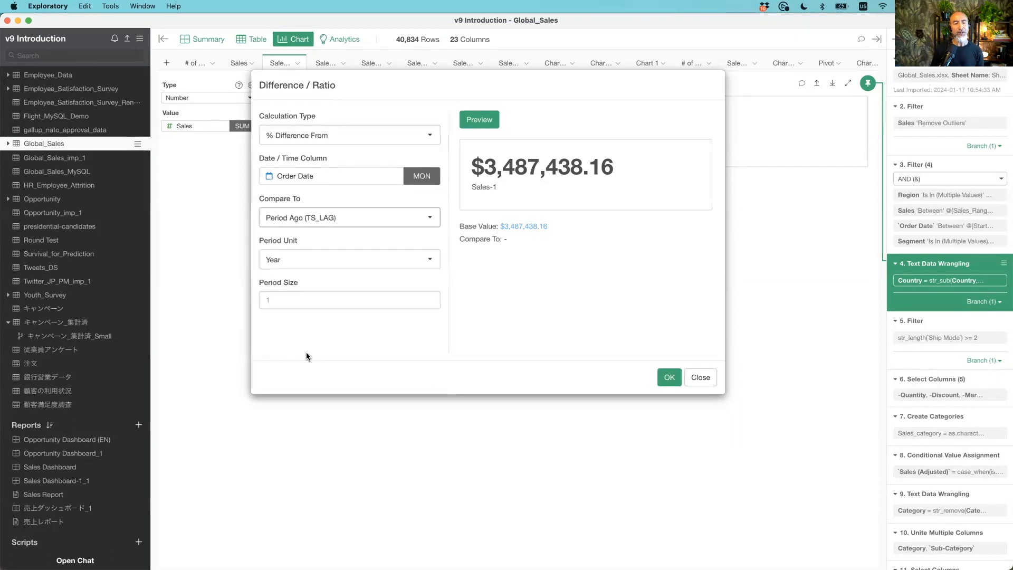
left_click(327, 264)
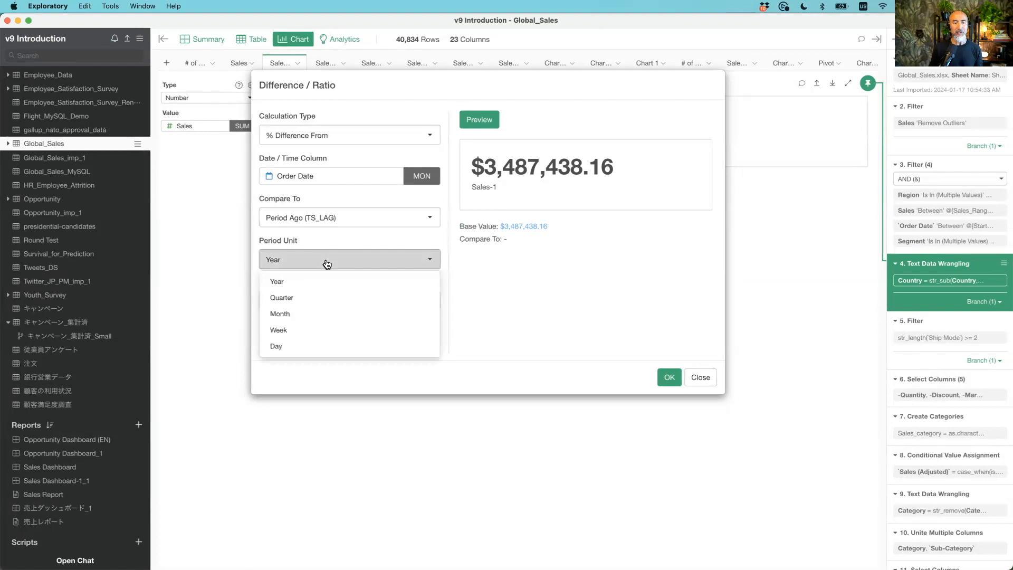
left_click(327, 265)
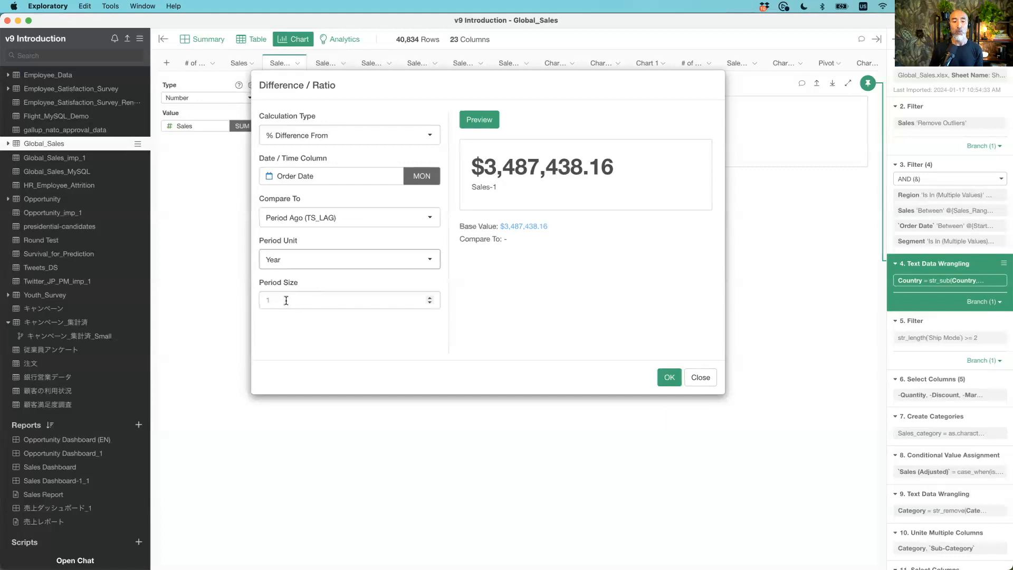
left_click(482, 121)
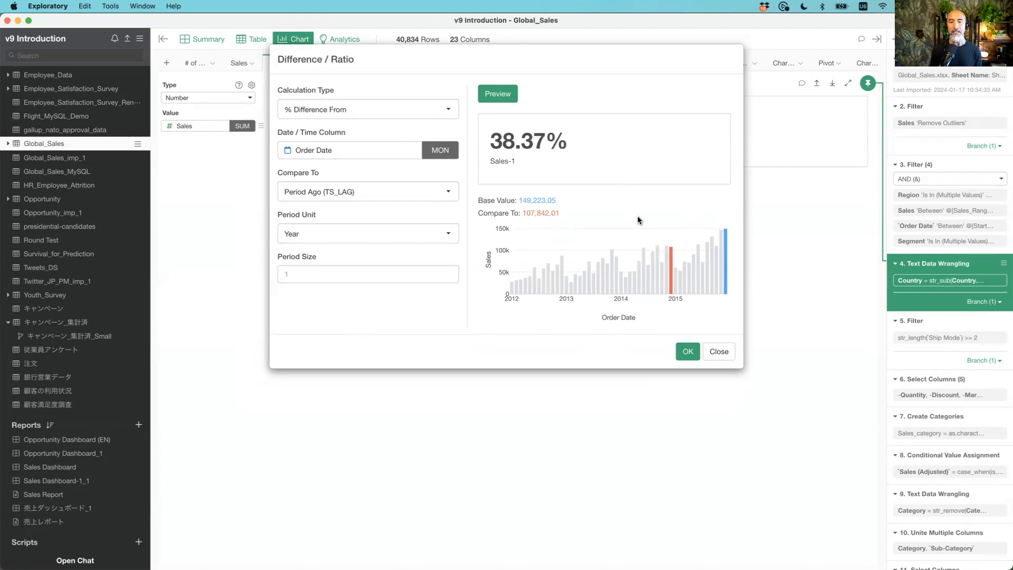
mouse_move(671, 256)
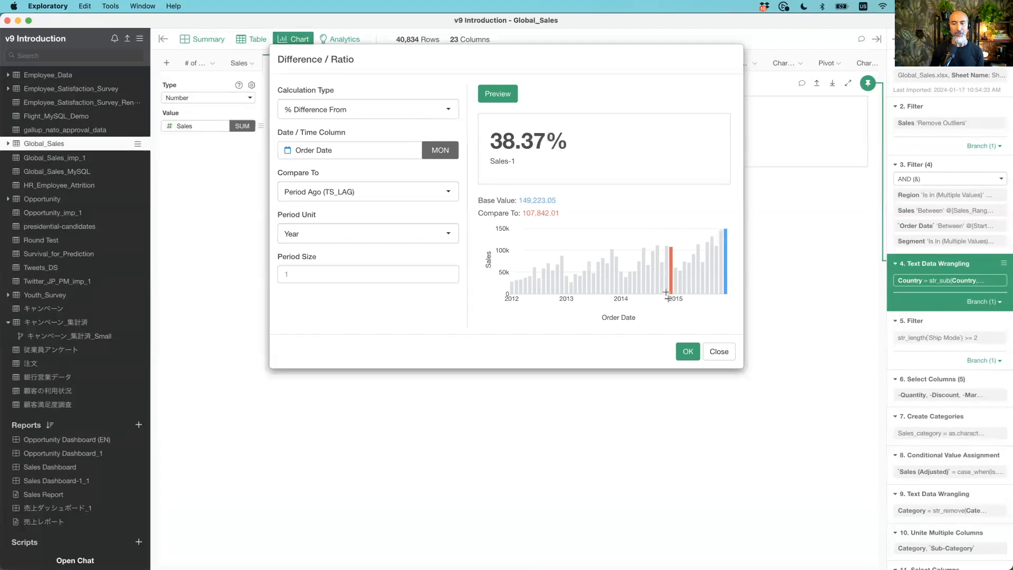
left_click(688, 352)
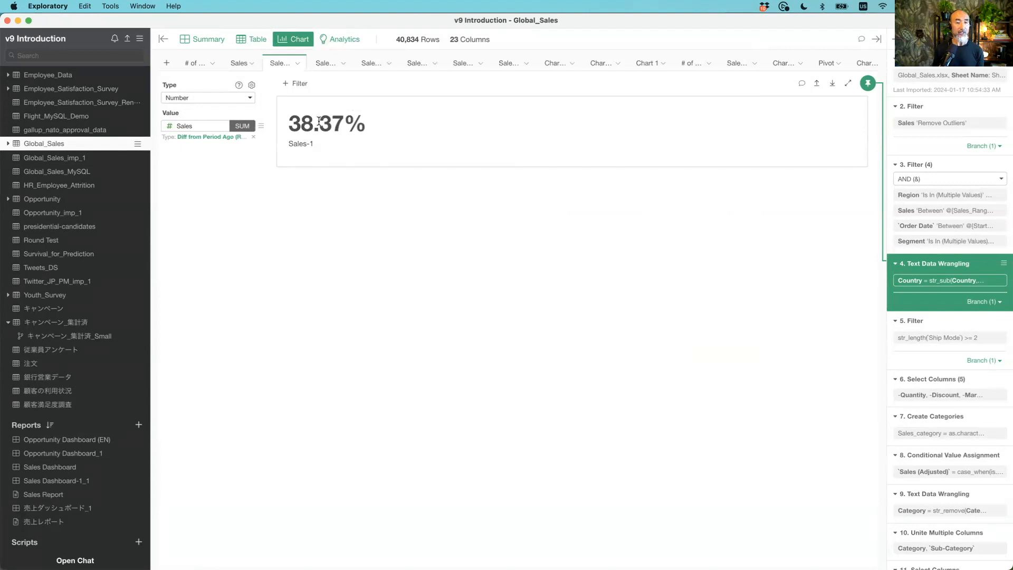
Format the Sales value with Positive or Negative color assignment, using red for negative and green for positive.
left_click(260, 126)
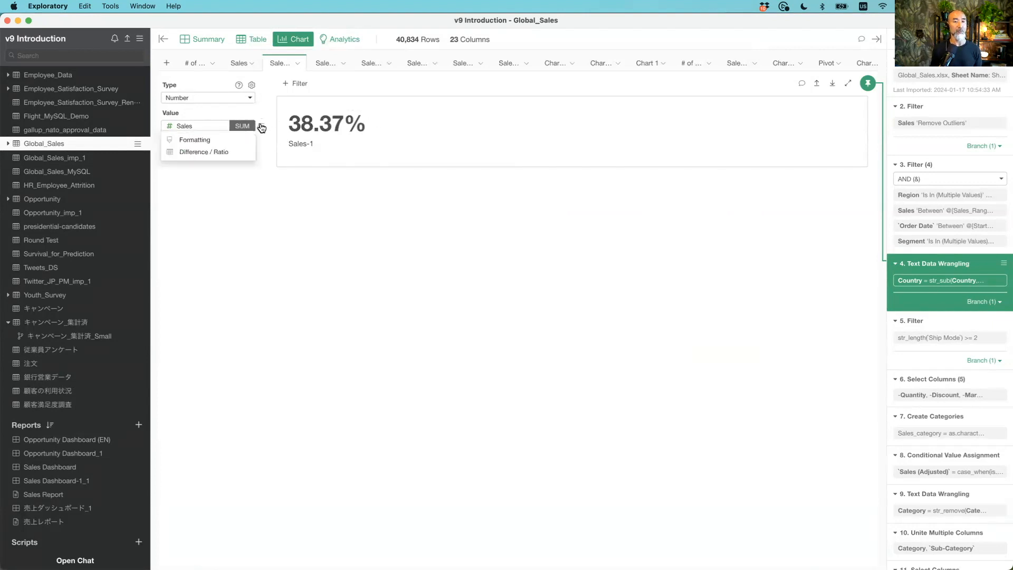
left_click(235, 140)
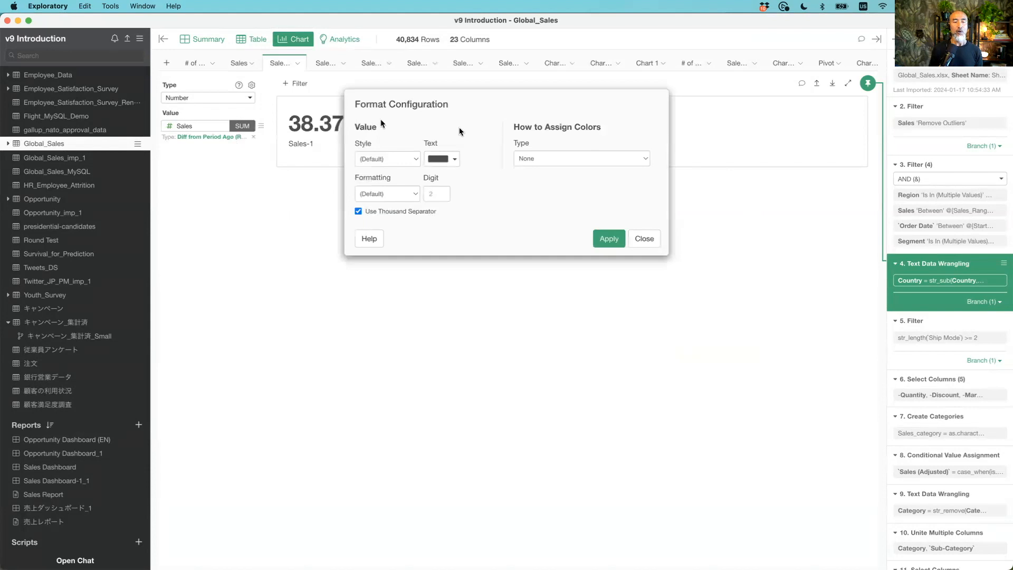
left_click_drag(500, 101, 480, 162)
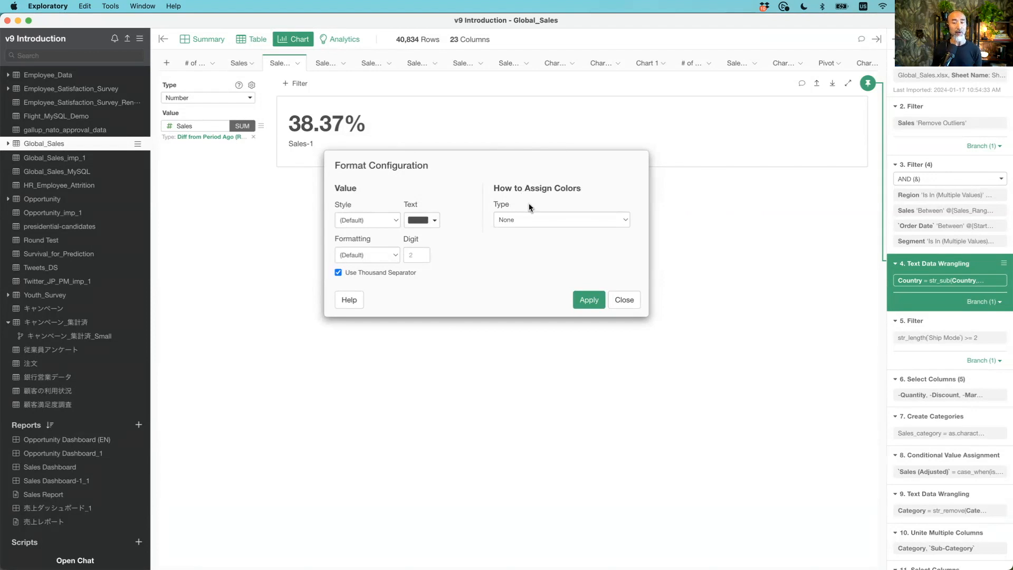
left_click(549, 217)
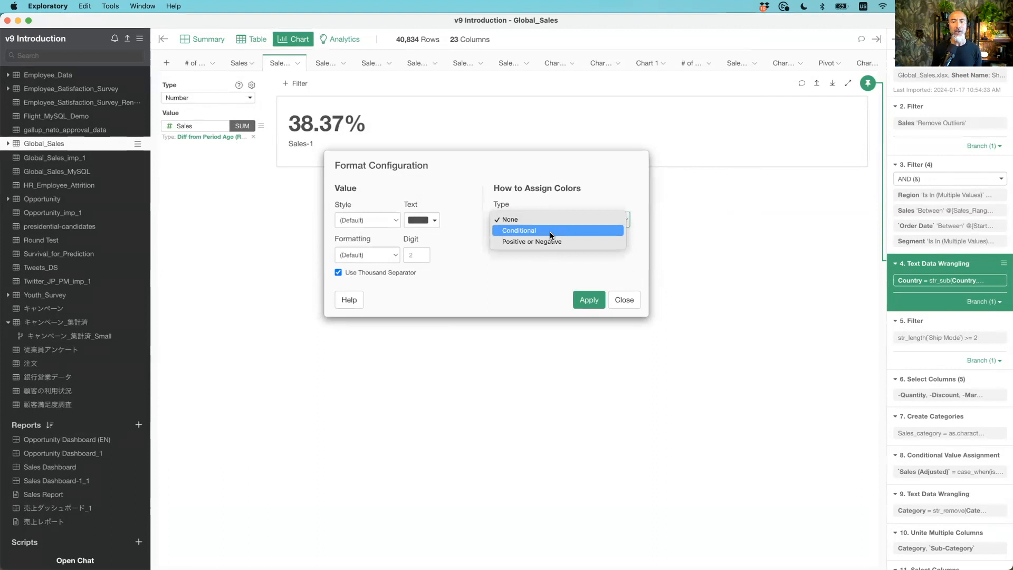
left_click(533, 242)
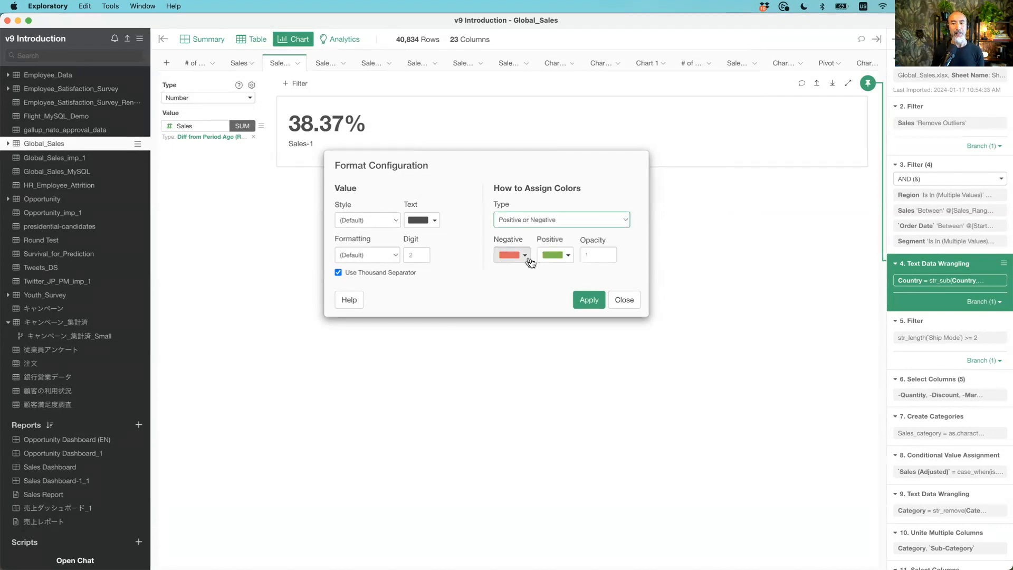
left_click(586, 302)
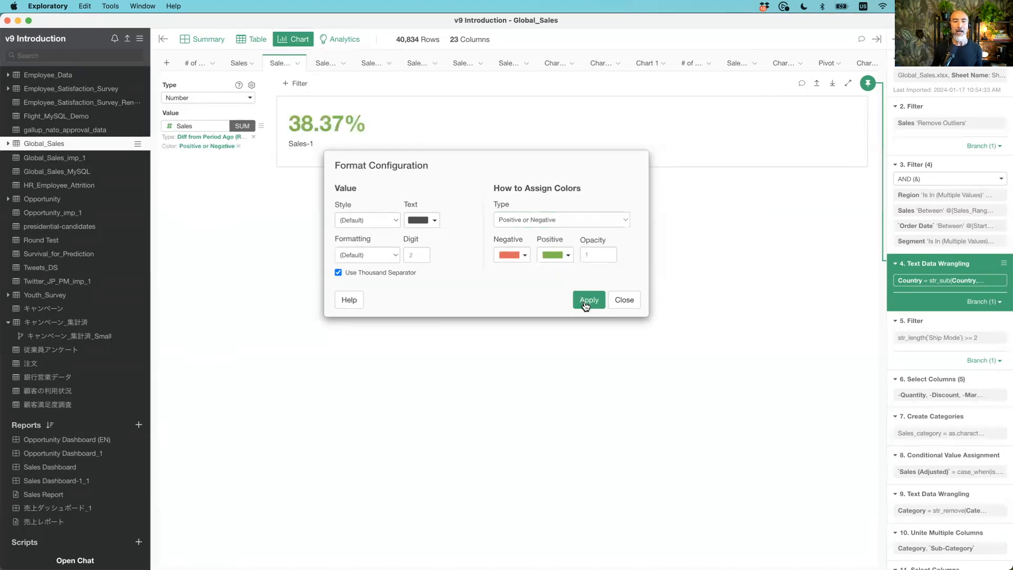
left_click(625, 301)
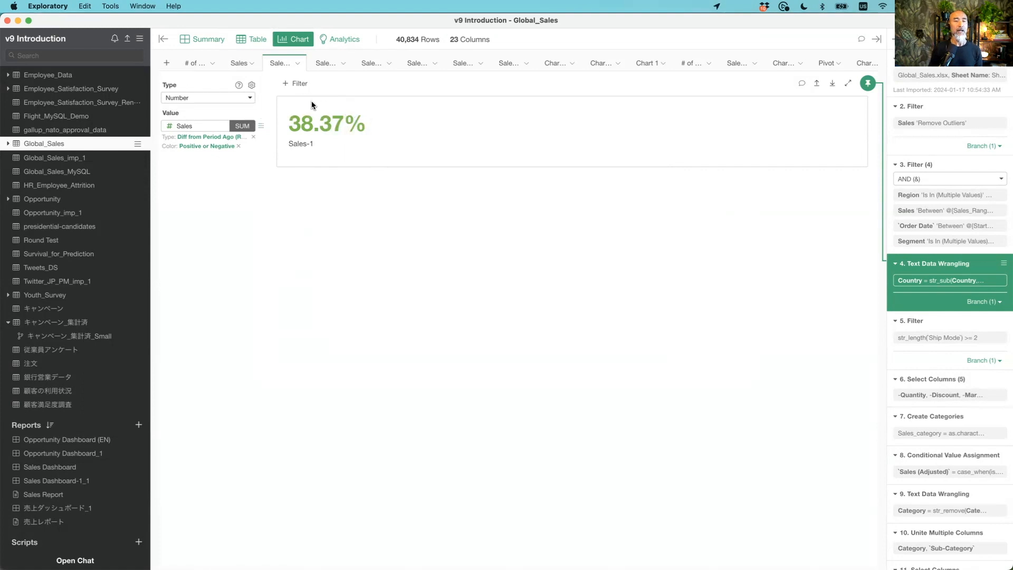
Rename the duplicated number chart to "% Change in Sales".
left_click(297, 62)
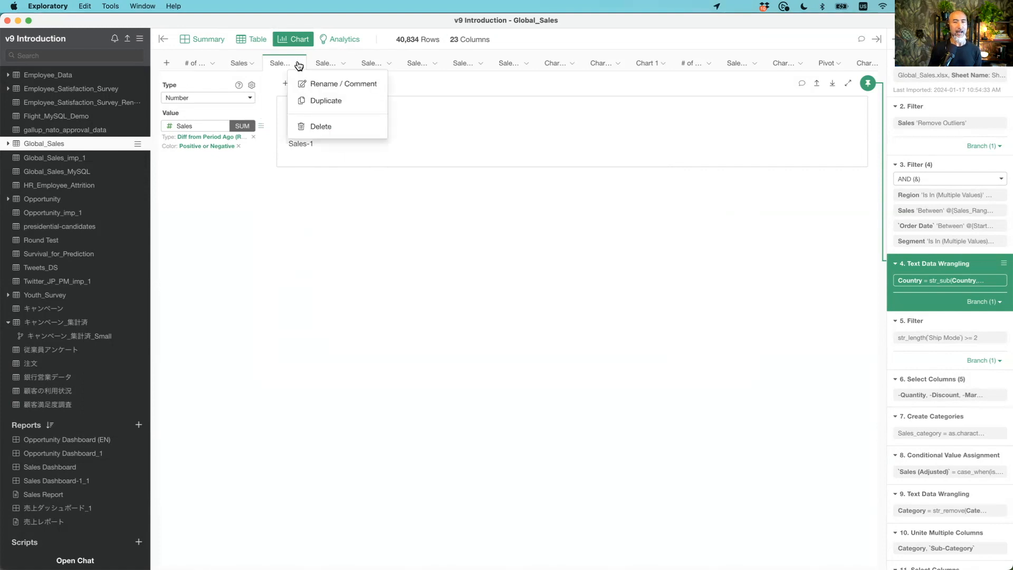
left_click(319, 85)
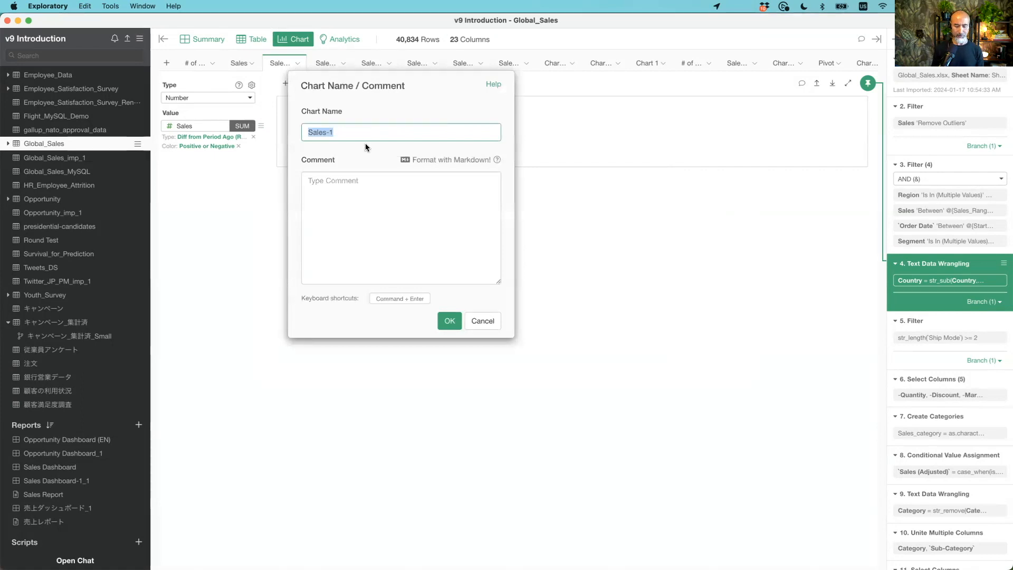
type("% Chang")
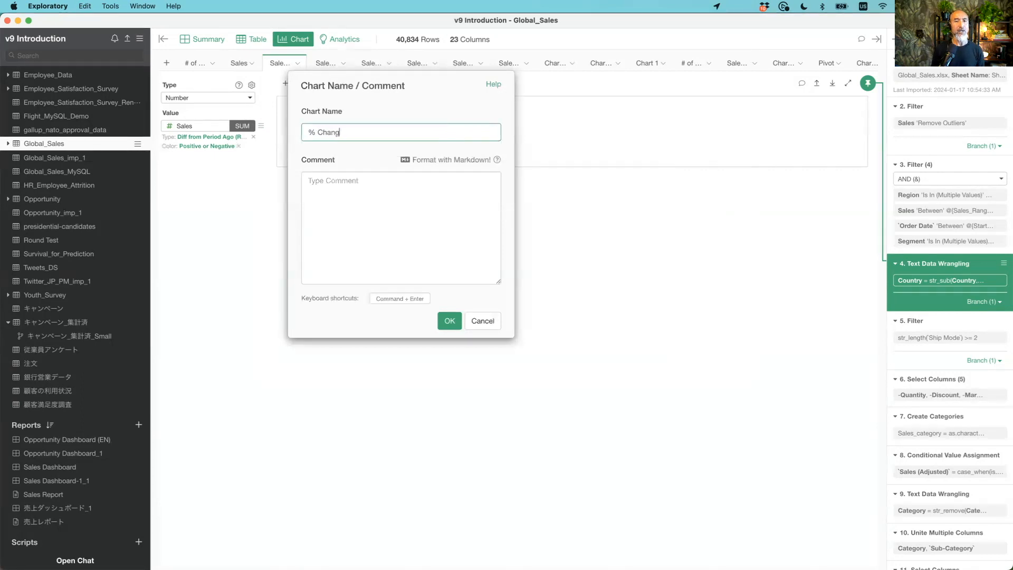
type("e in Sales")
key("super+a")
key("super+Return")
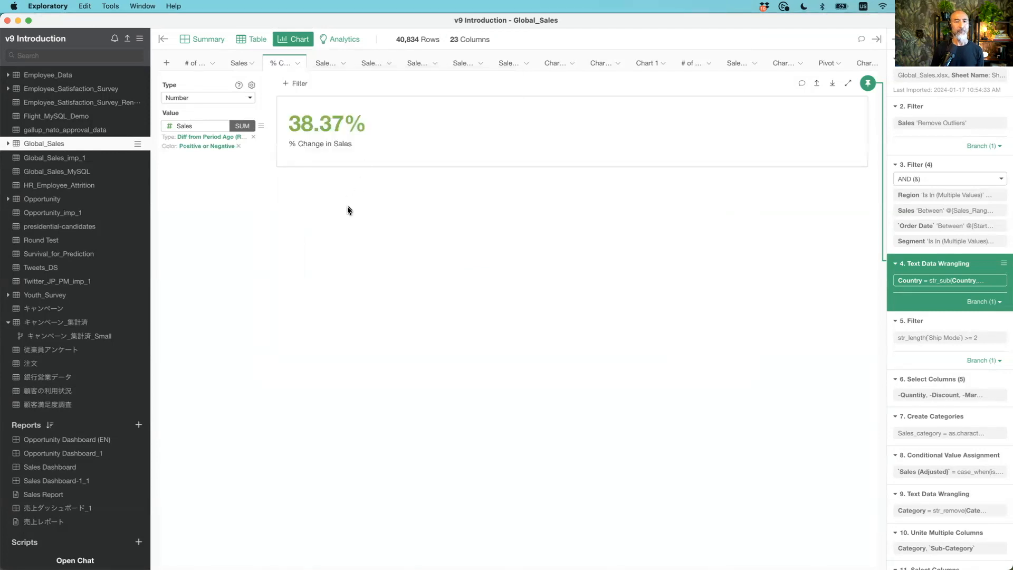
Duplicate the % Change in Sales number chart under the name "% Change to Last Month".
mouse_move(280, 67)
left_click(298, 63)
left_click(310, 101)
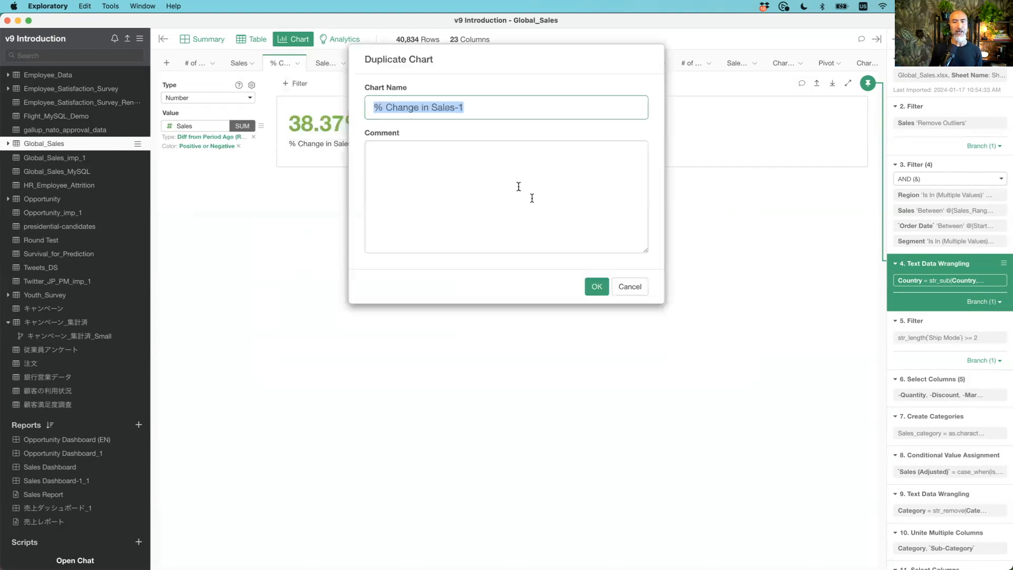
left_click(422, 107)
key("shift+super+Right")
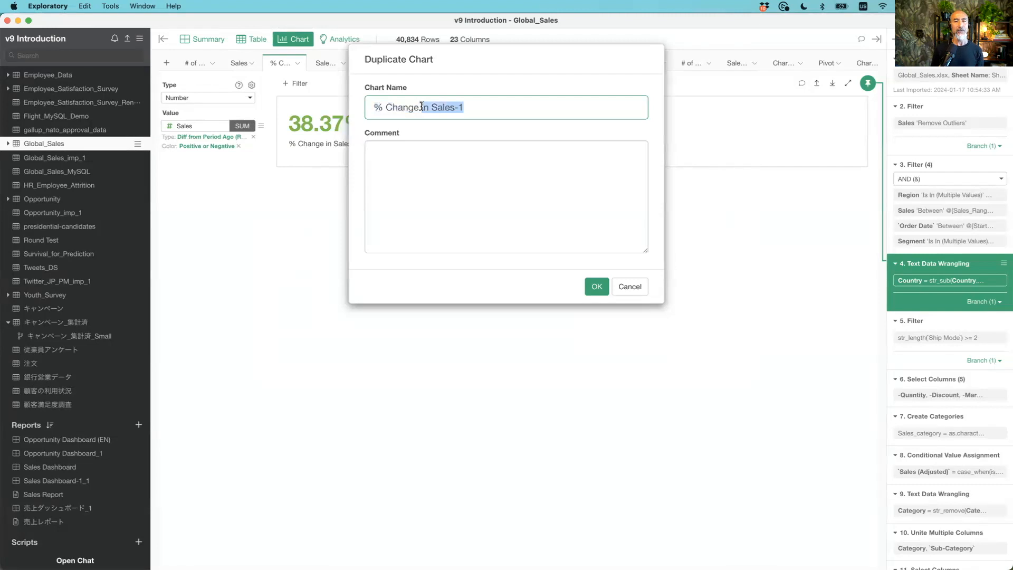
type("to")
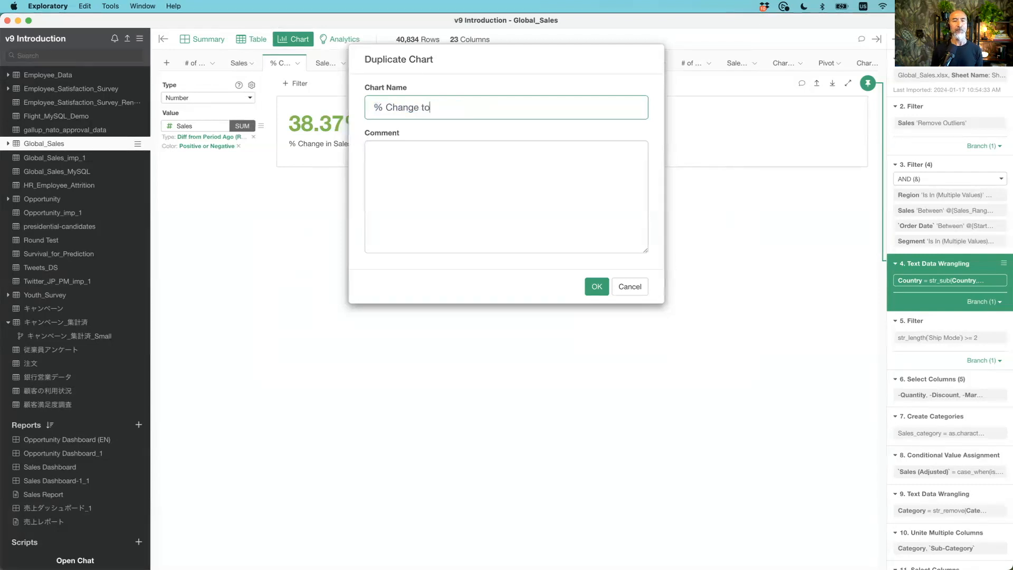
type(" Last Mothnth")
key("Return")
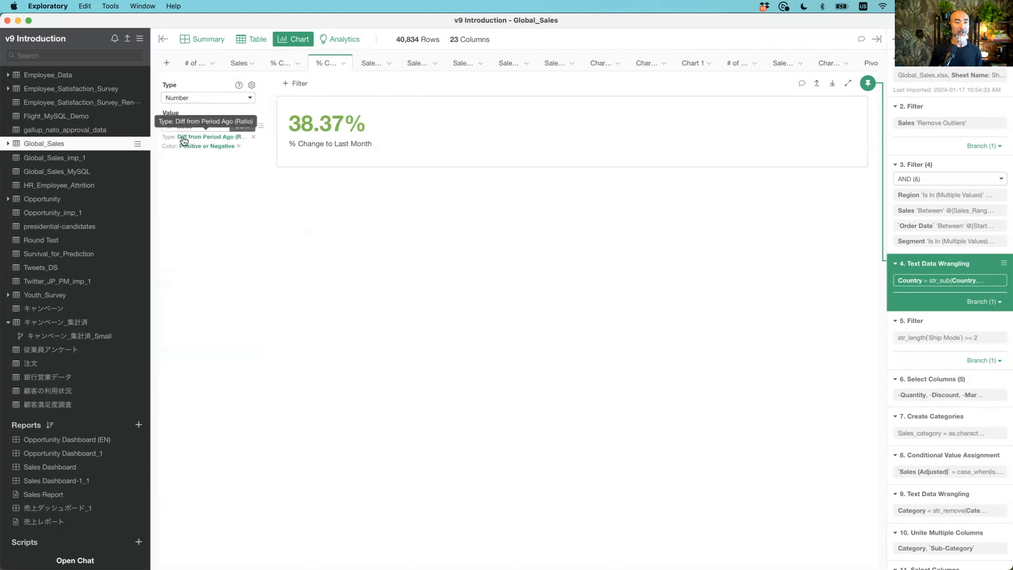
Change the Sales difference calculation to compare against Previous Value (LAG), preview it and apply it to the chart.
left_click(216, 139)
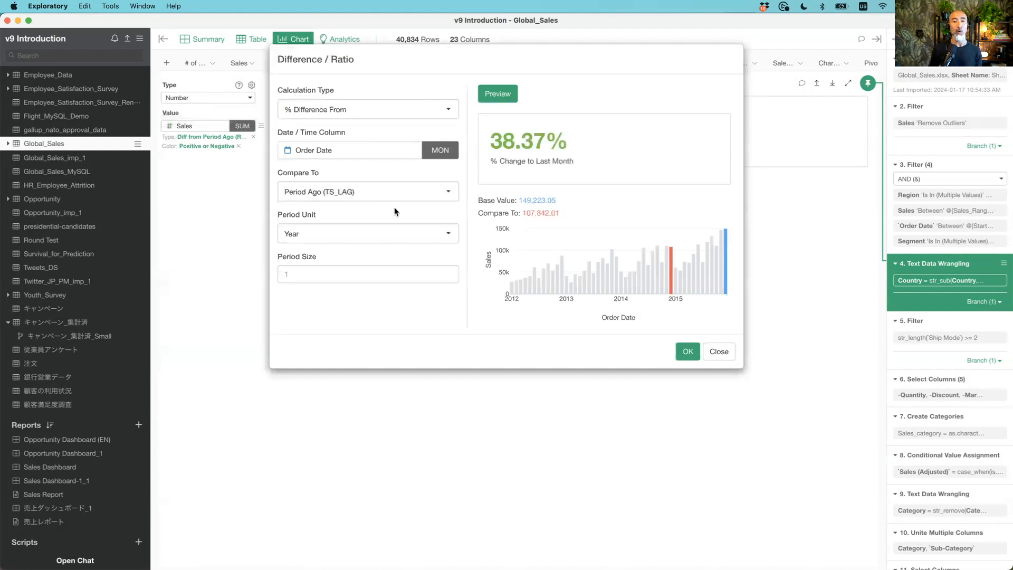
left_click(369, 192)
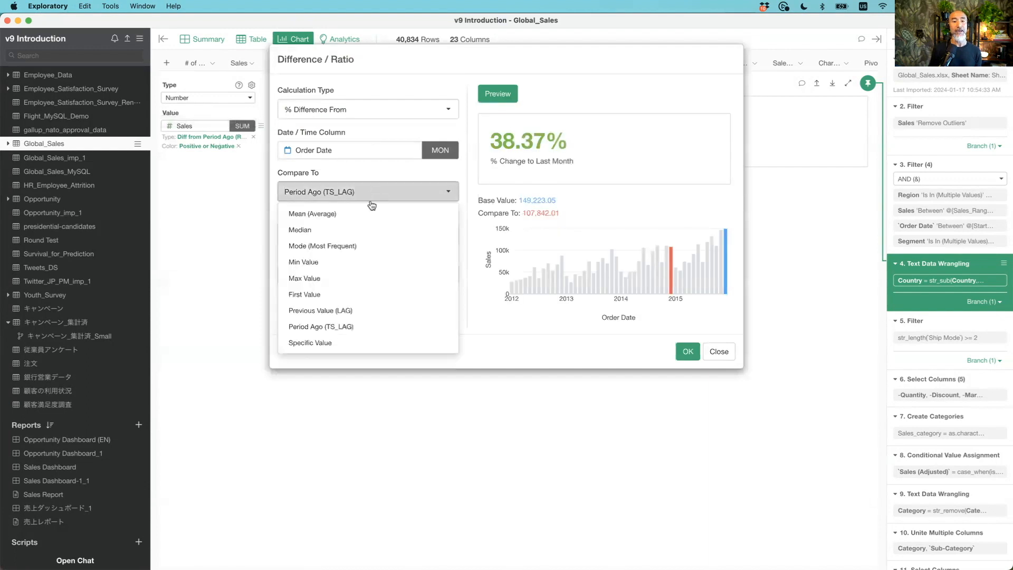
left_click(356, 310)
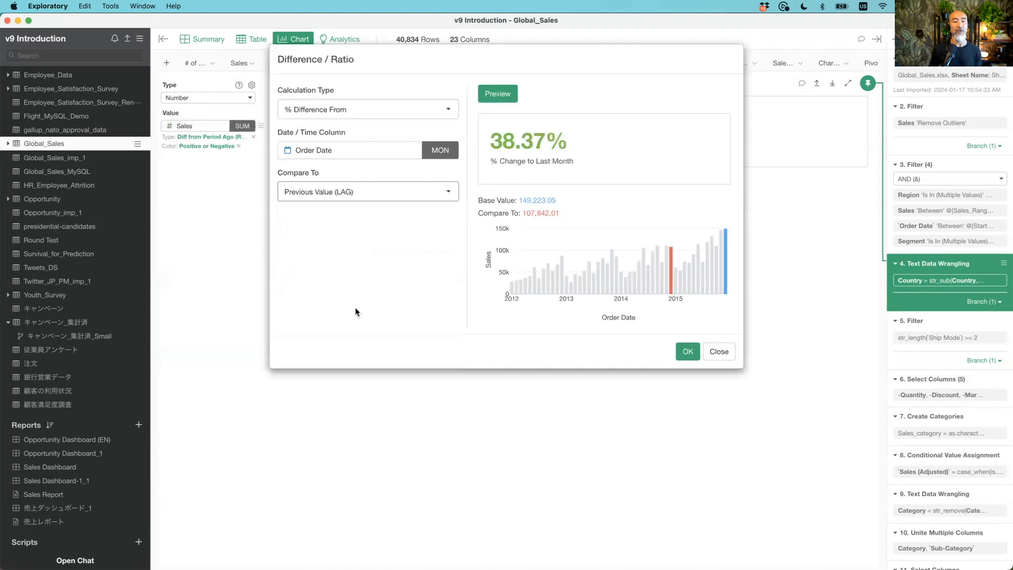
left_click(495, 97)
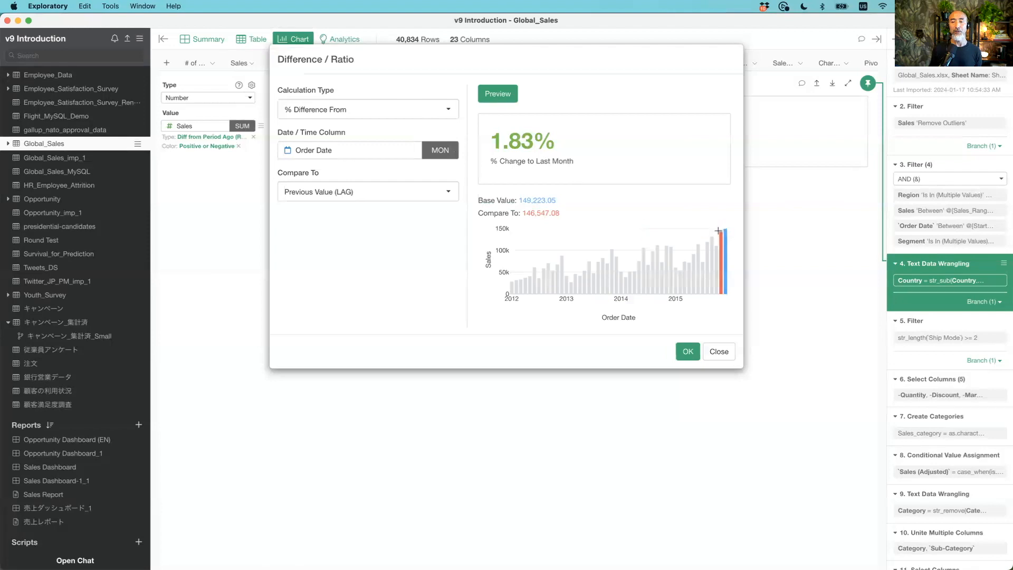
mouse_move(719, 237)
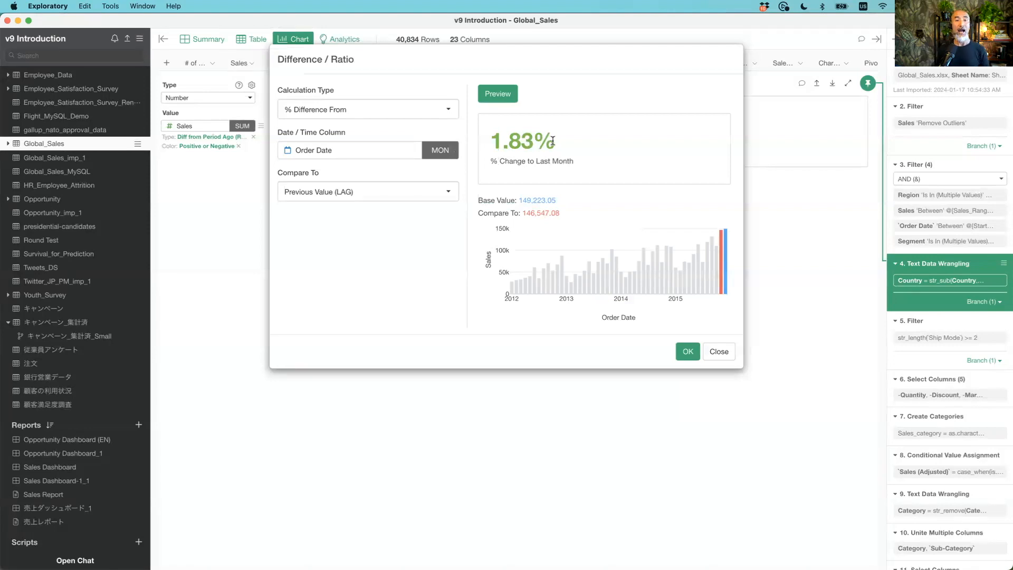
left_click(688, 351)
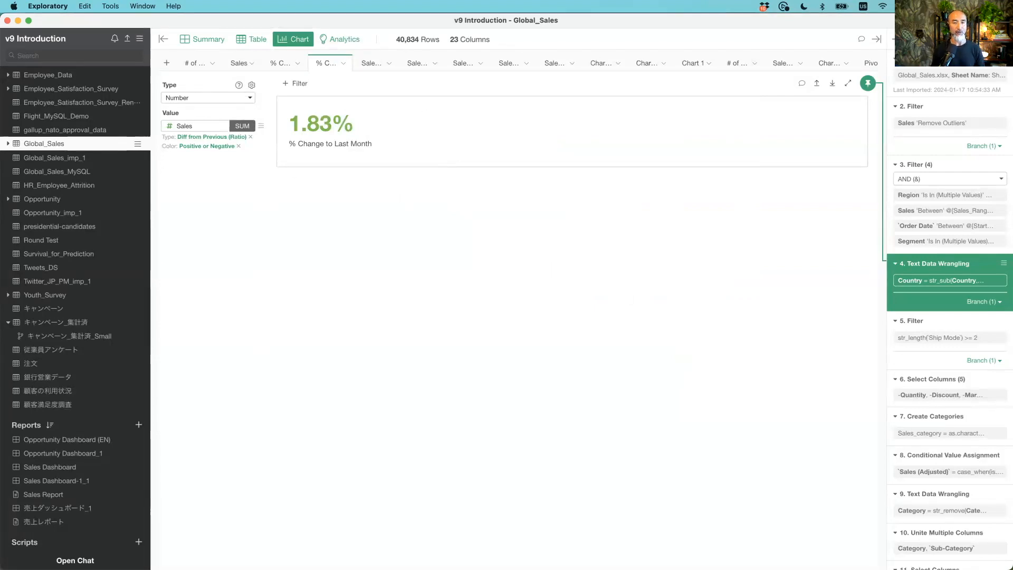
Add the % Change in Sales and % Change to Last Month numbers from Global_Sales to the Sales Dashboard's number row.
key("super+grave")
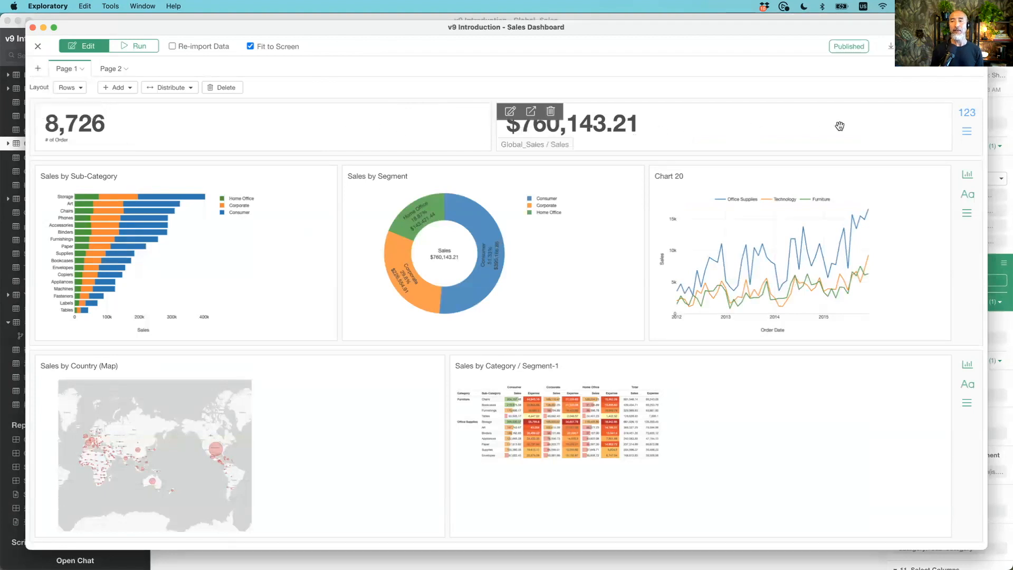
left_click(967, 113)
left_click(545, 175)
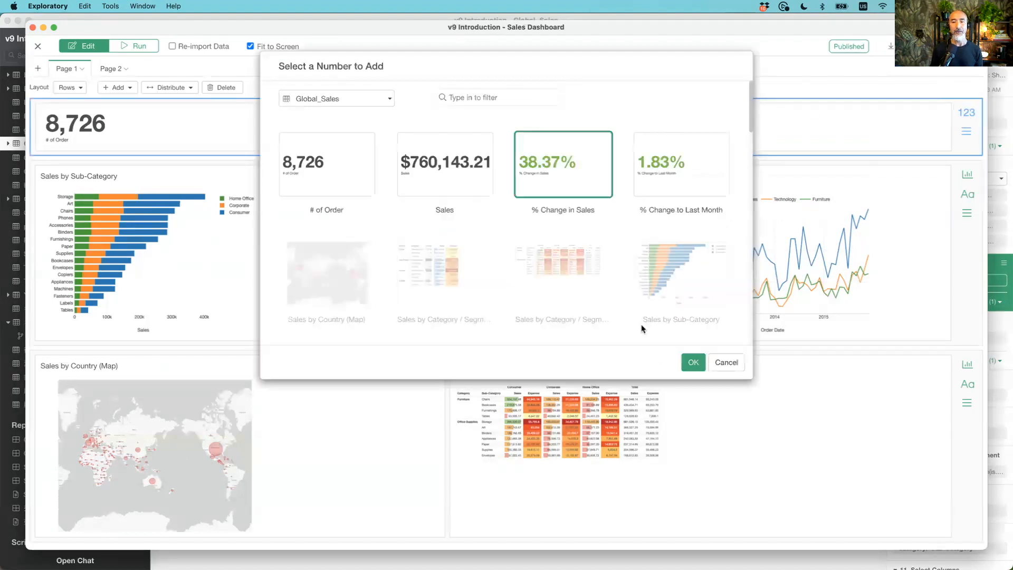
left_click(700, 364)
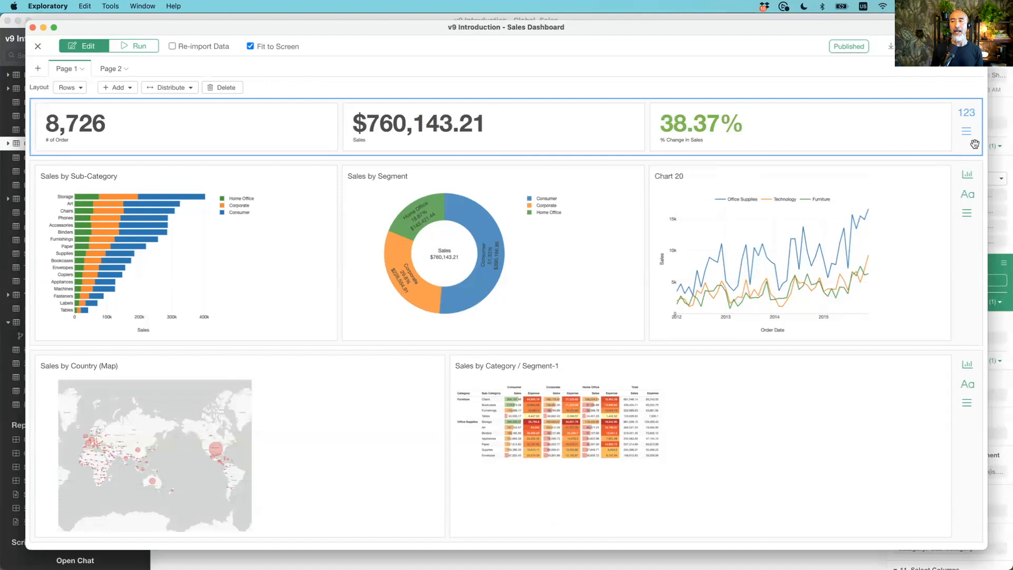
left_click(967, 113)
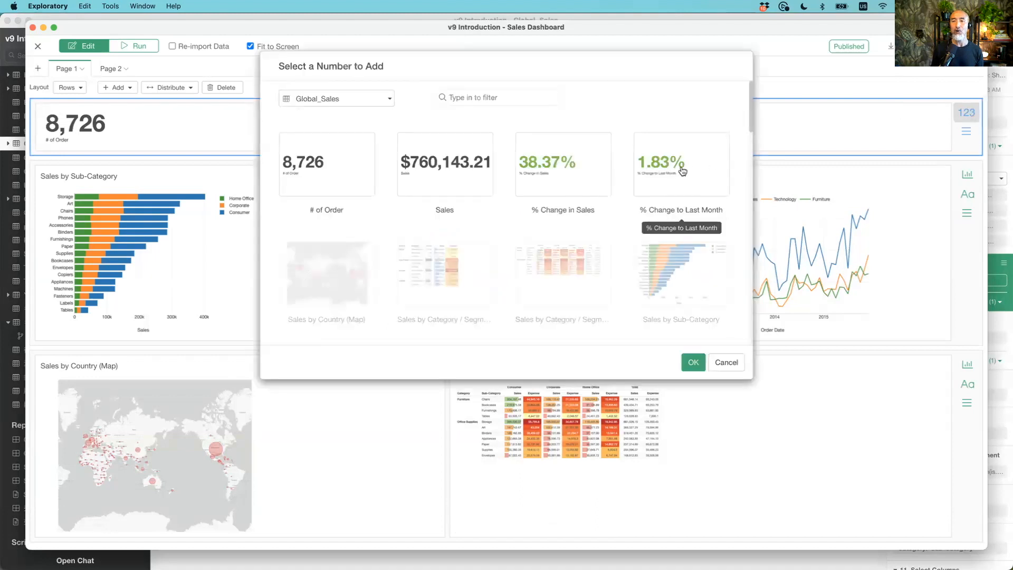
left_click(683, 172)
left_click(694, 363)
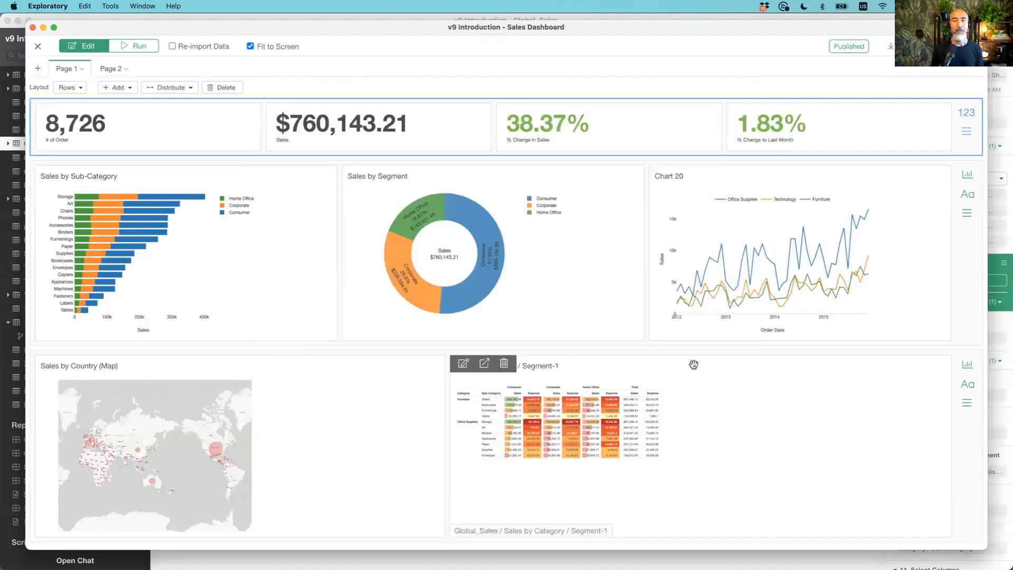
Run the Sales Dashboard and filter it by the United States on the Sales by Country map.
left_click(137, 47)
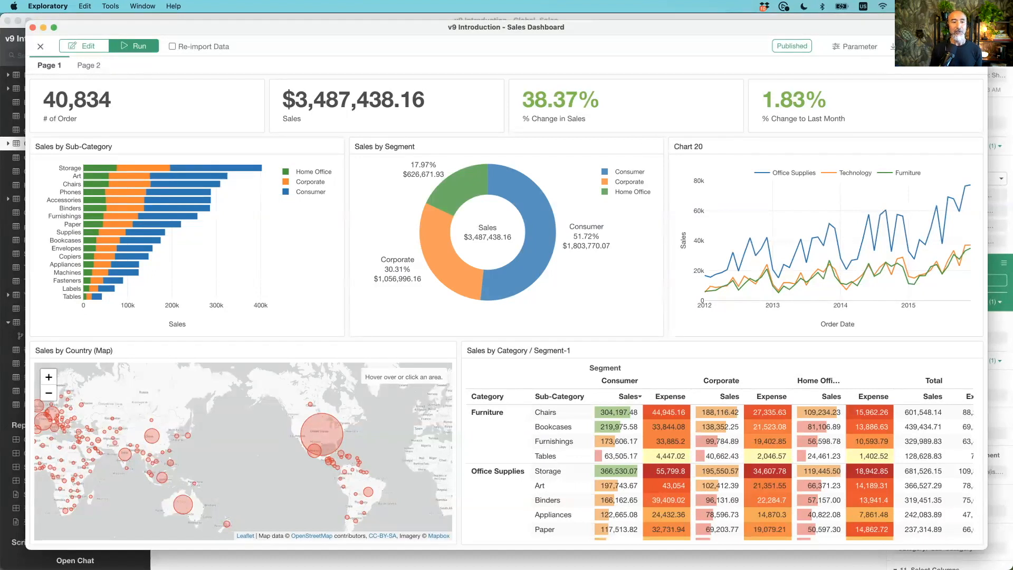
mouse_move(526, 196)
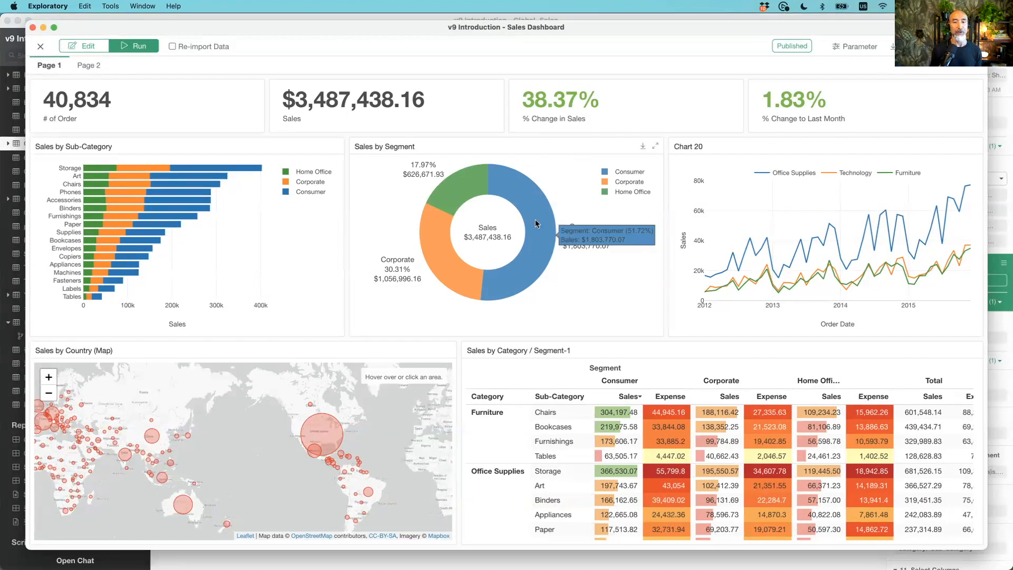
mouse_move(319, 427)
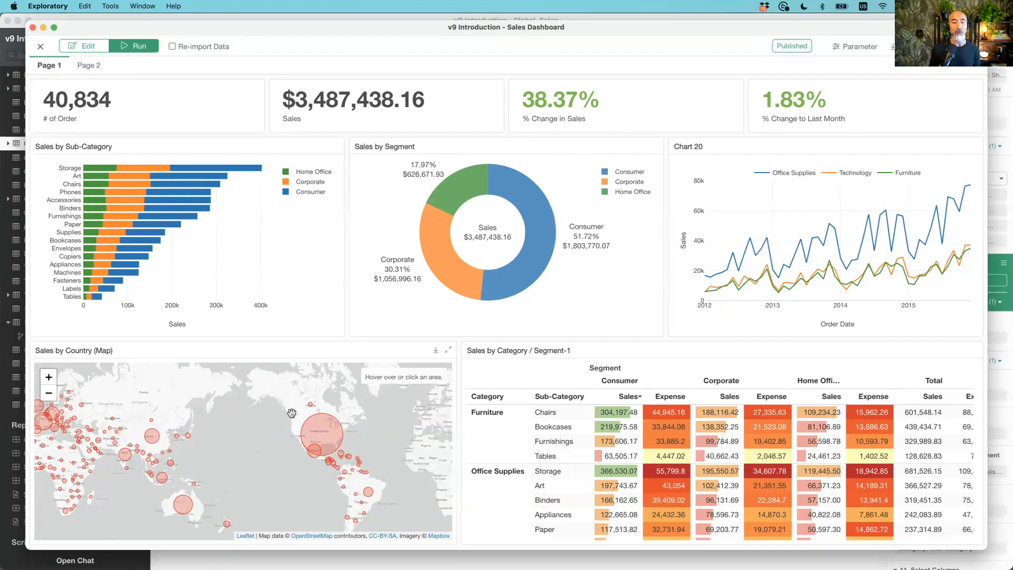
left_click(322, 423)
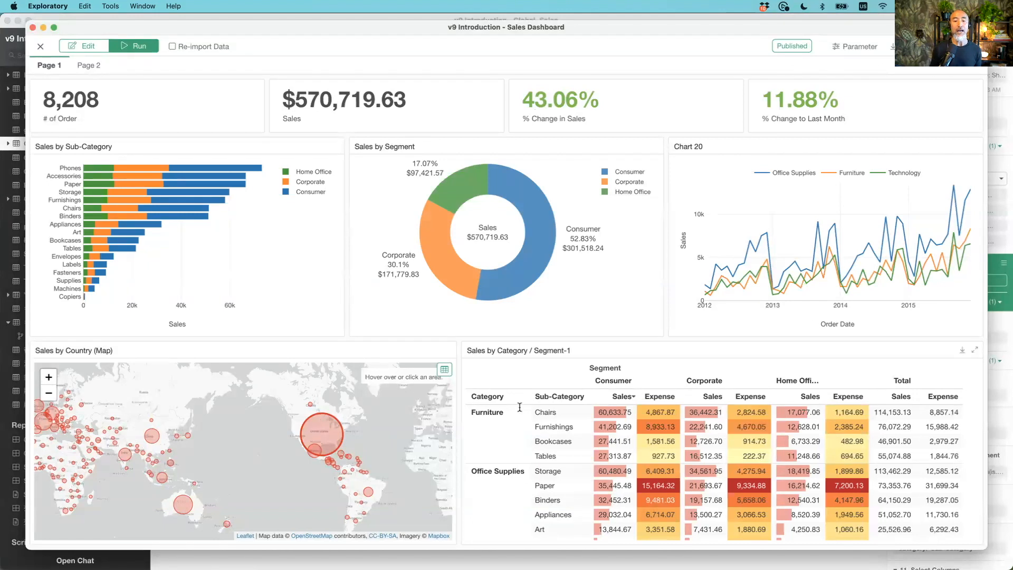
mouse_move(326, 442)
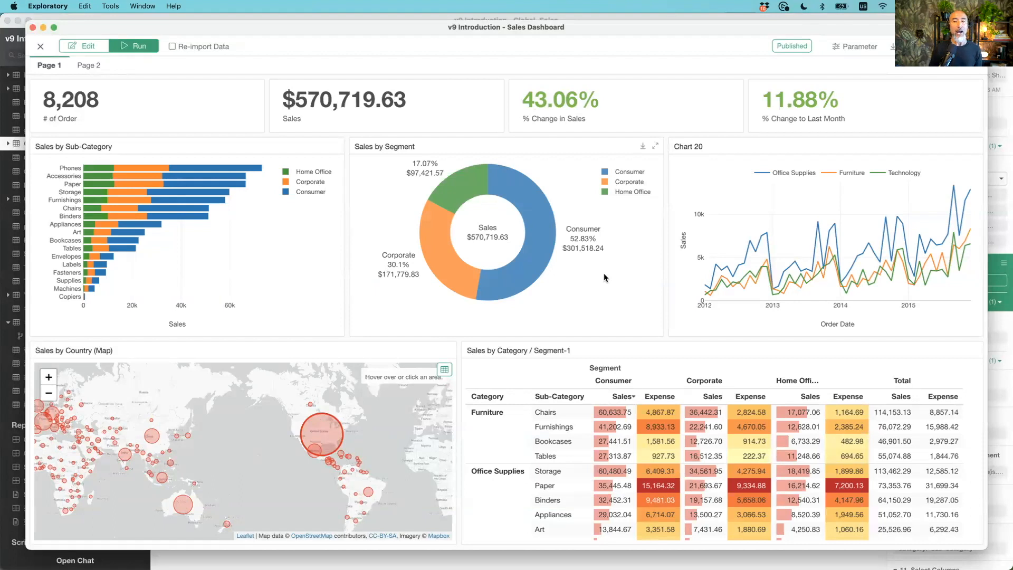
Filter the dashboard further by the Consumer segment and the Furniture category, then close it after examining the charts.
mouse_move(527, 201)
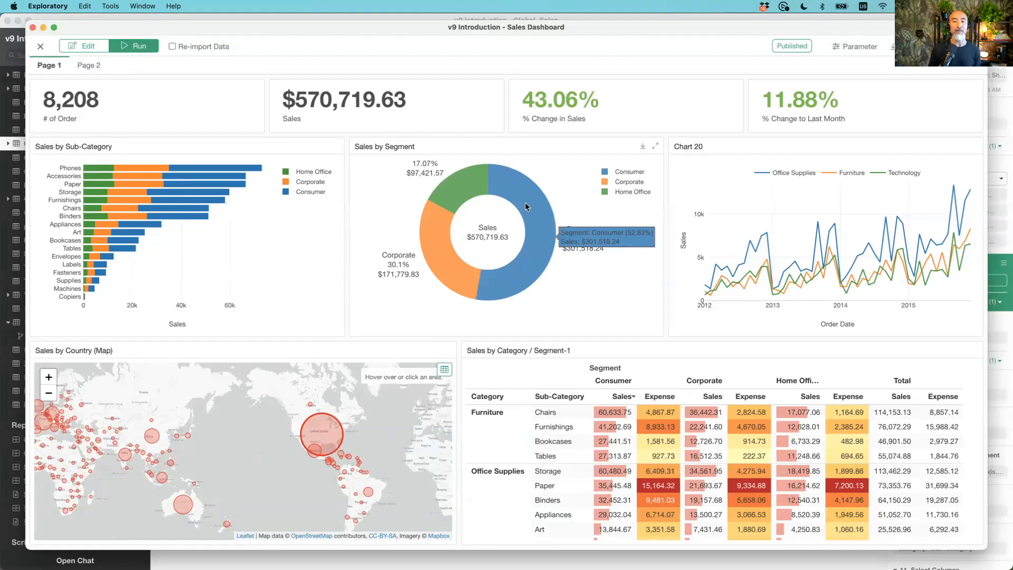
left_click(527, 200)
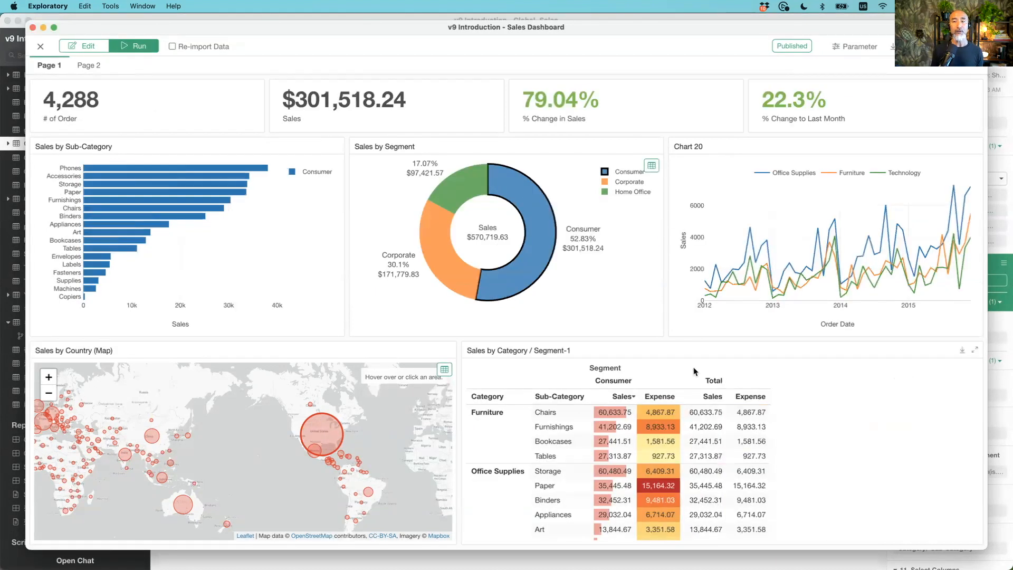
mouse_move(324, 407)
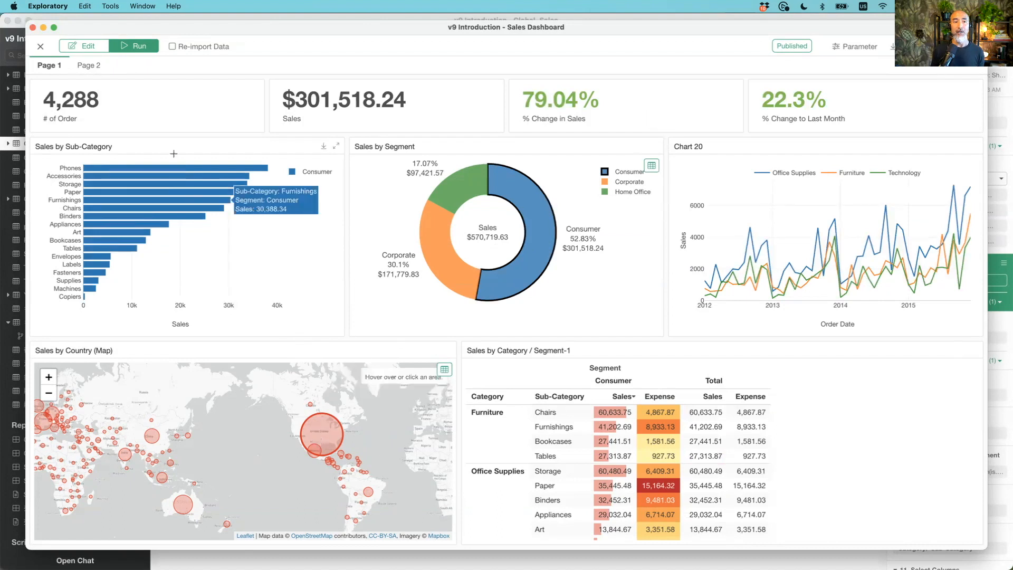
mouse_move(125, 198)
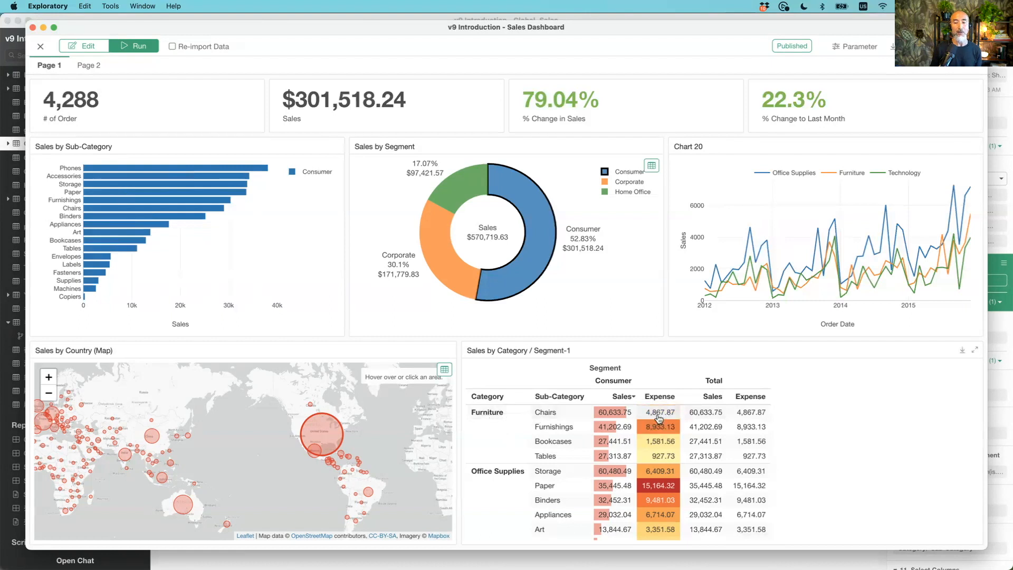
left_click(498, 417)
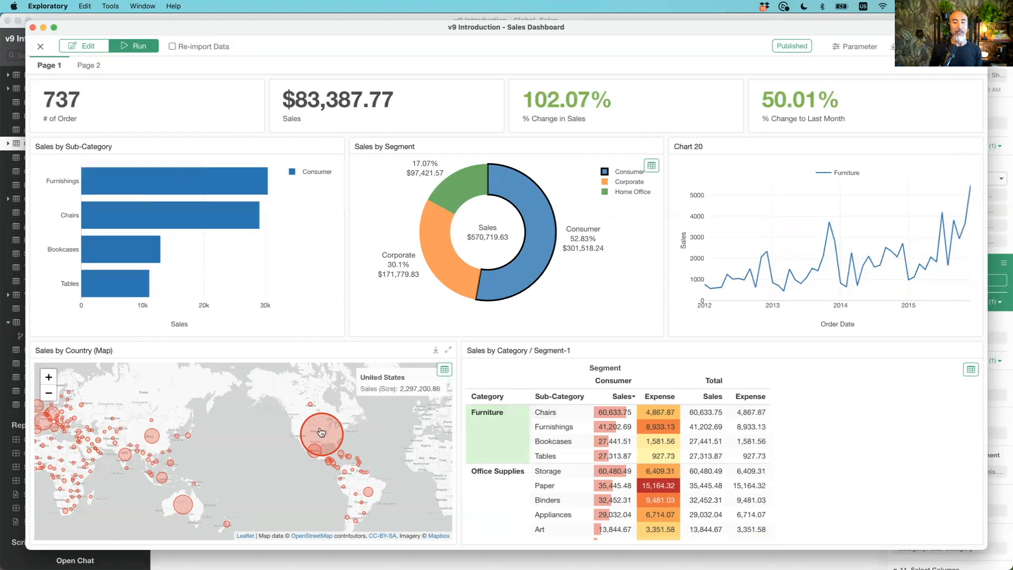
mouse_move(549, 231)
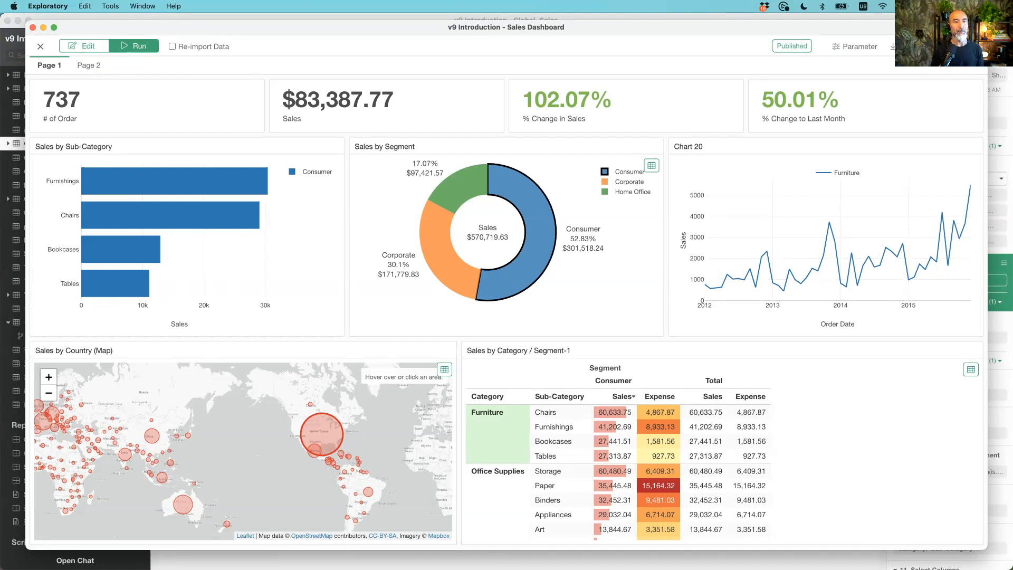
left_click(41, 46)
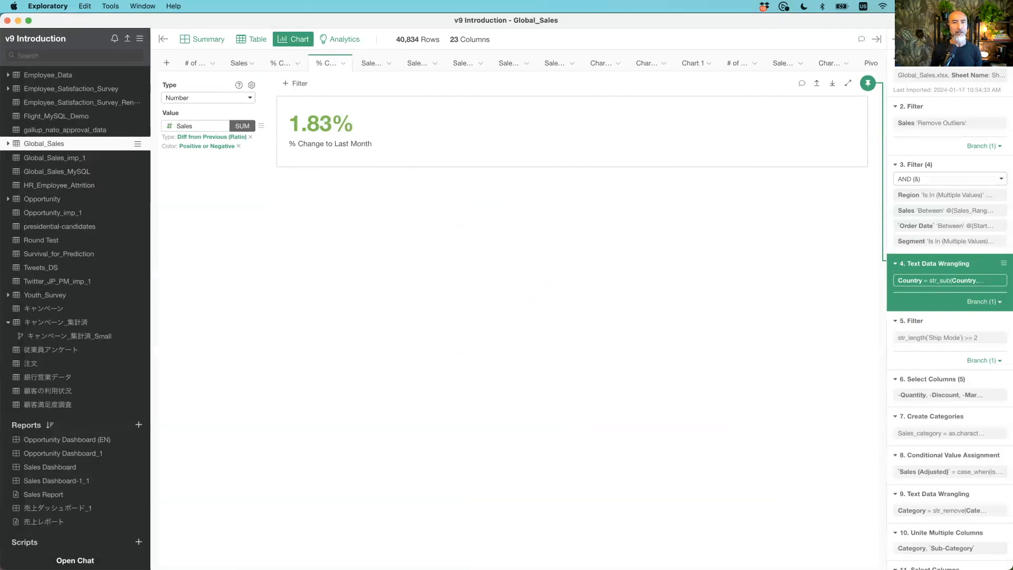
Open the "This Week's Data - EN" project from the project list and maximize its window.
key("super+grave")
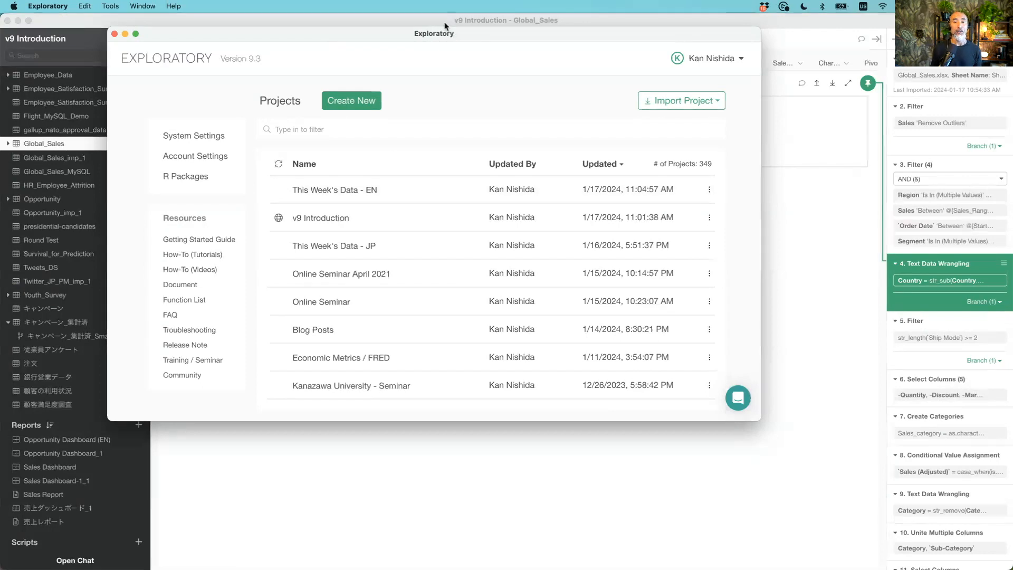
left_click_drag(438, 35, 482, 60)
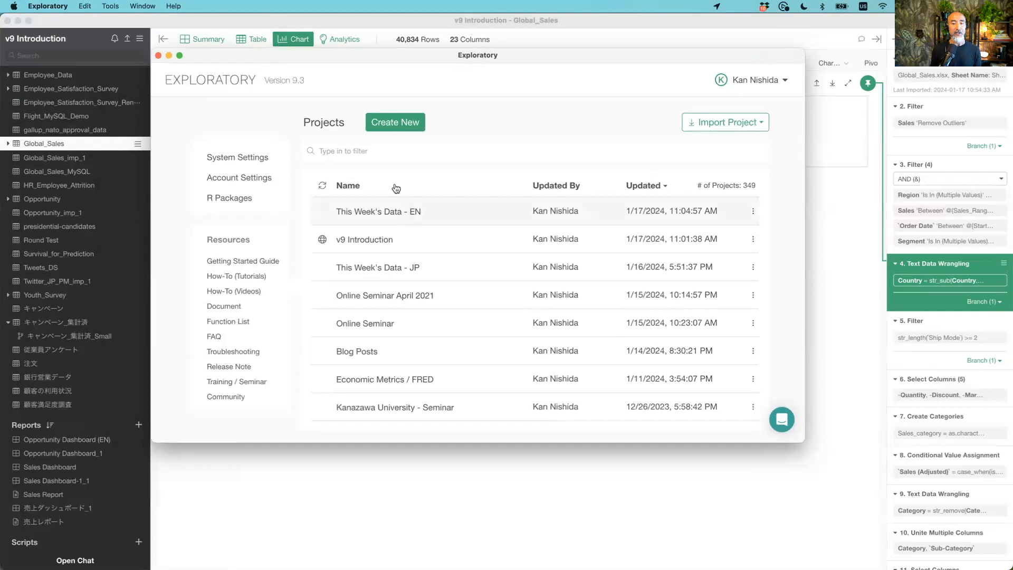
left_click(325, 22)
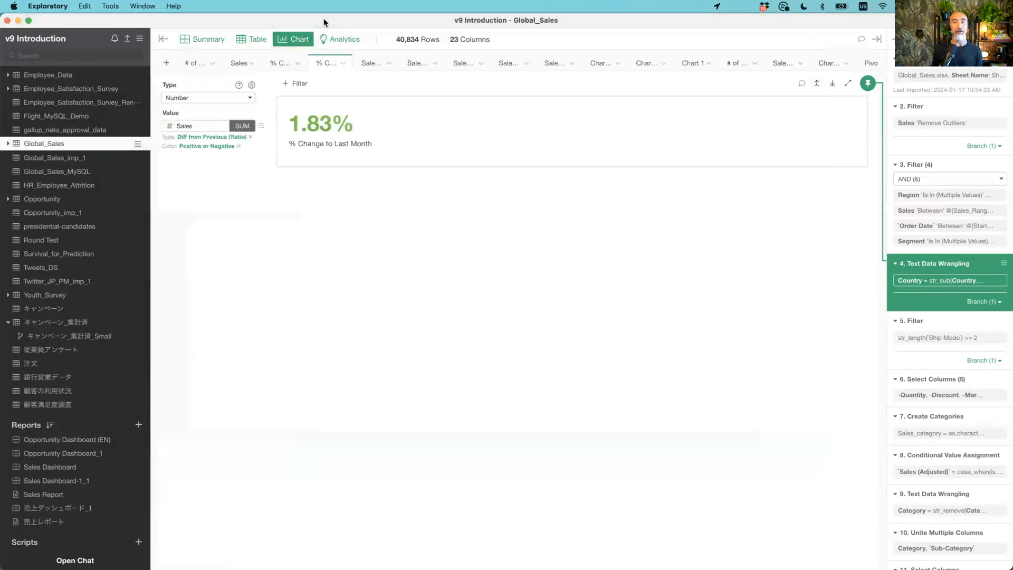
left_click(41, 44)
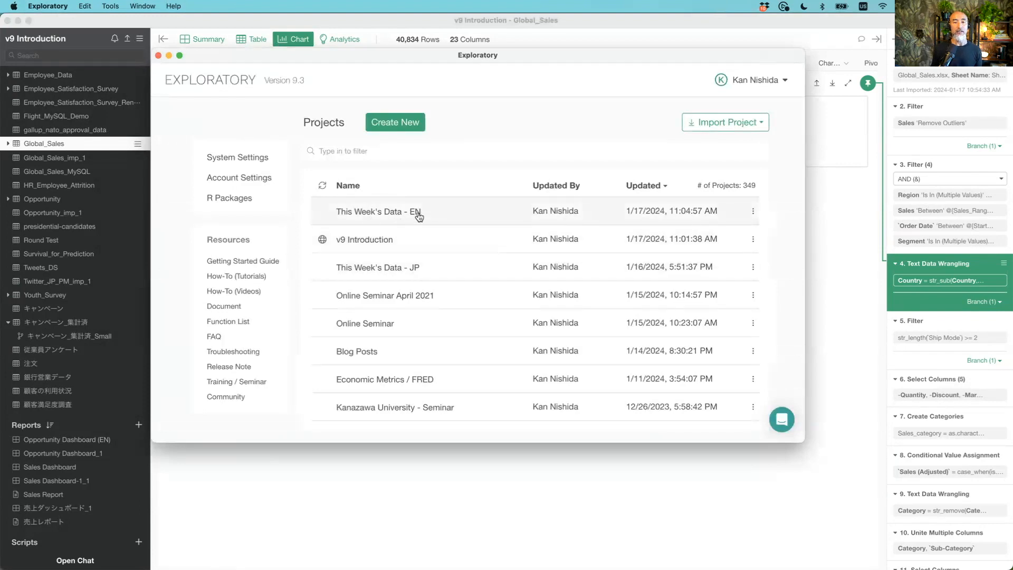
left_click(381, 213)
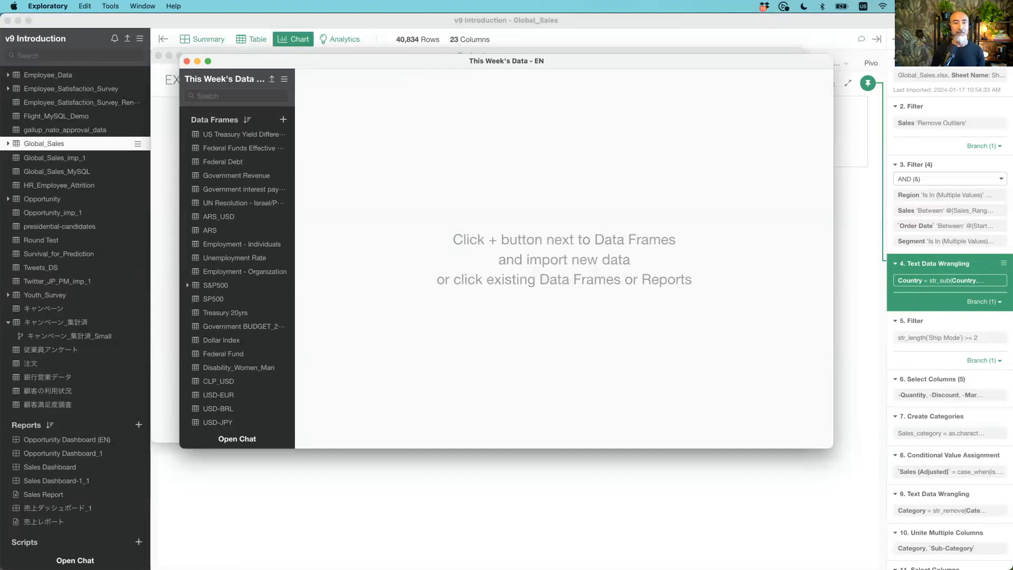
double_click(407, 61)
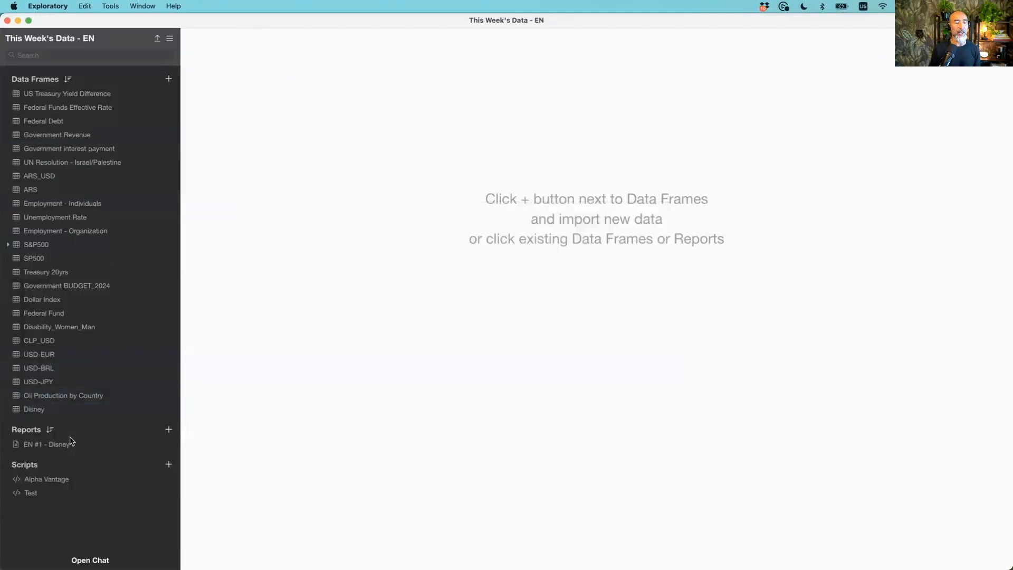
Open the Government interest payment data frame and examine the most recent Interest Payment values on the Chart 2 line chart.
mouse_move(74, 451)
mouse_move(93, 106)
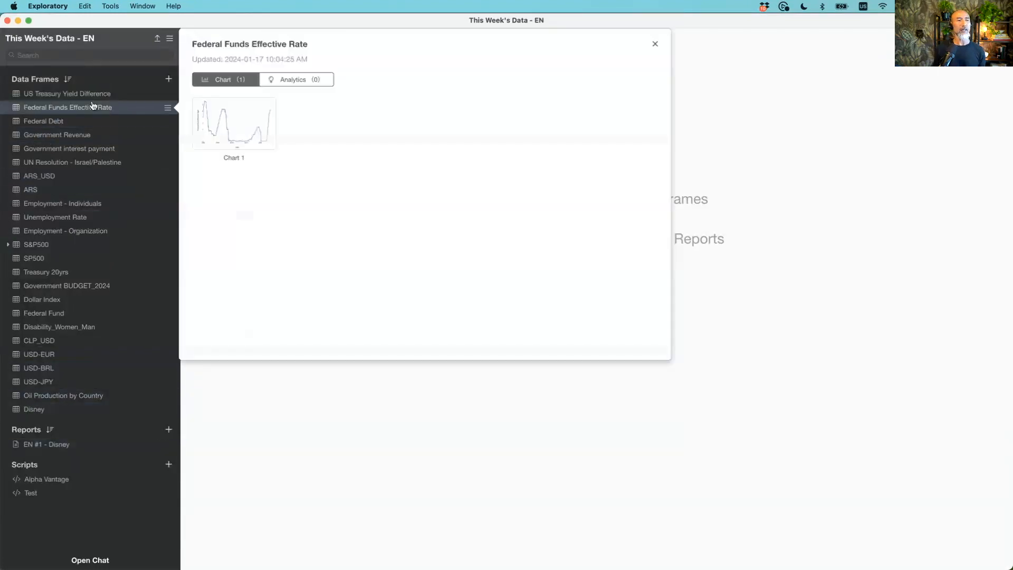
mouse_move(91, 150)
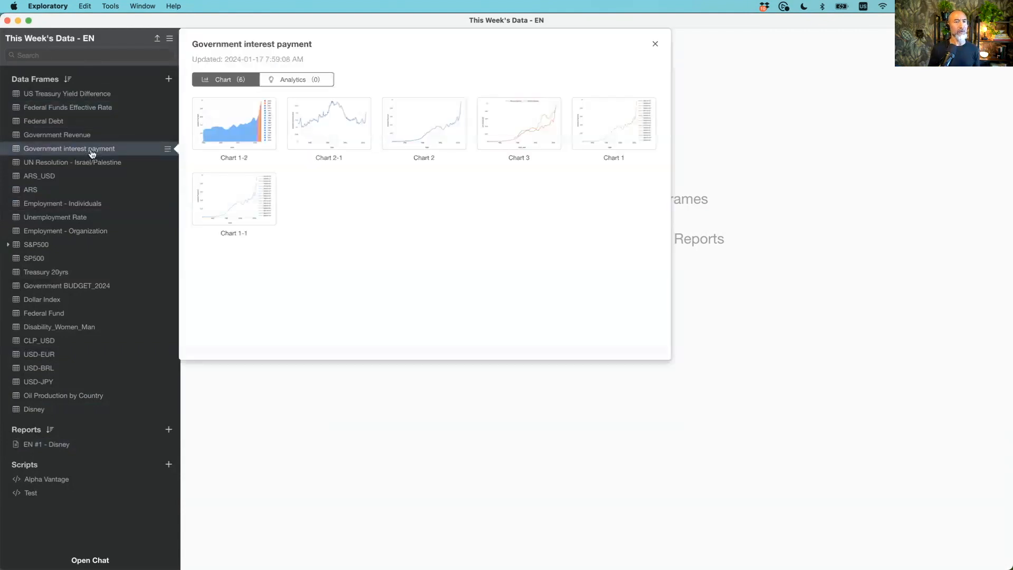
left_click(91, 149)
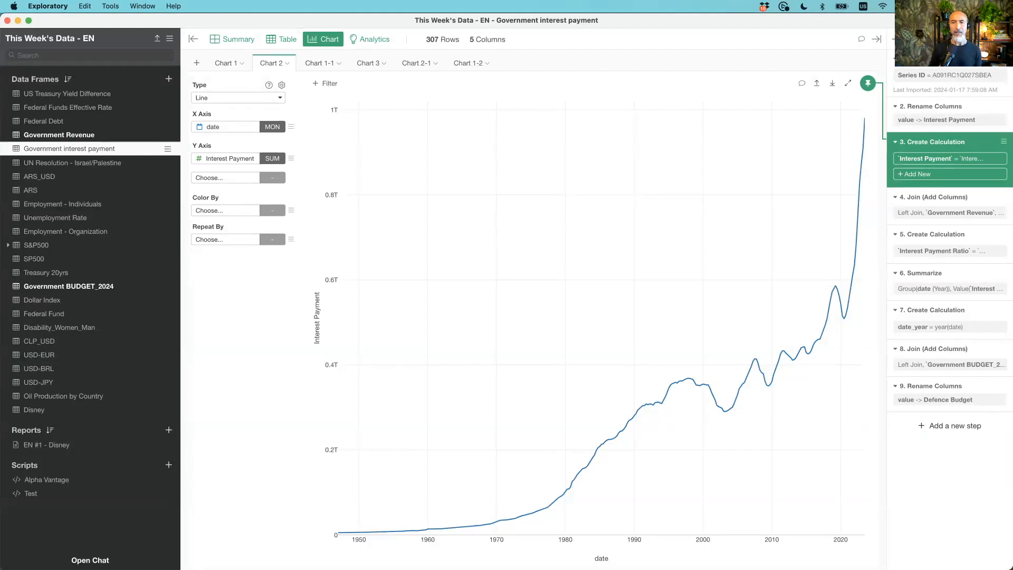
mouse_move(862, 187)
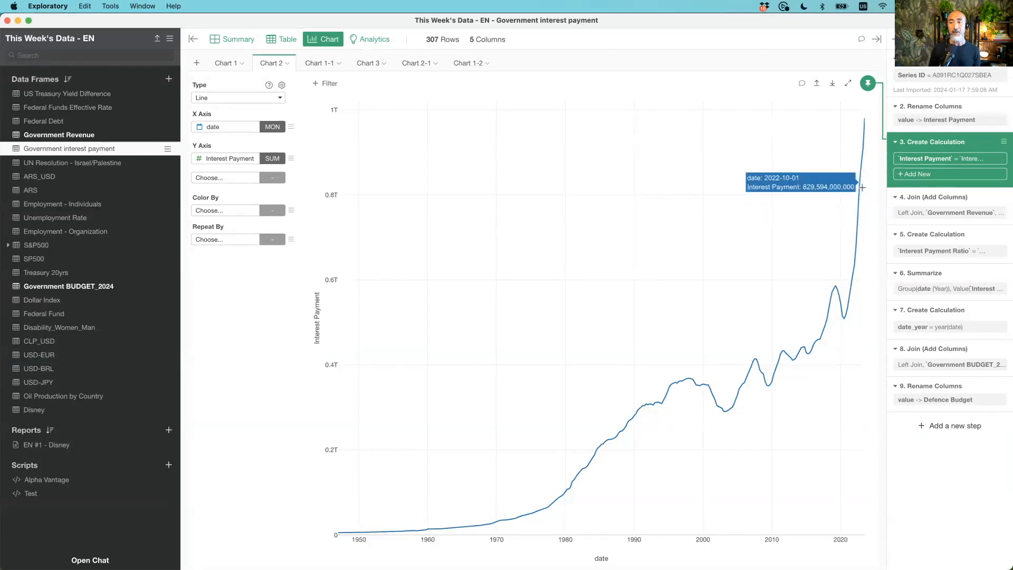
mouse_move(864, 121)
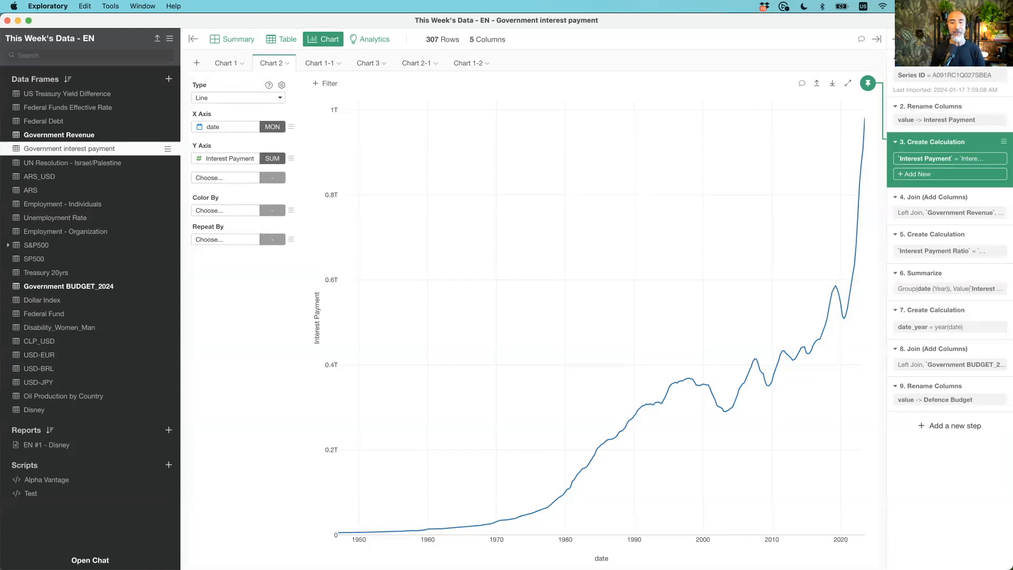
Switch to the Chart 1-2 bar chart and examine its latest quarterly interest payment bars.
mouse_move(319, 65)
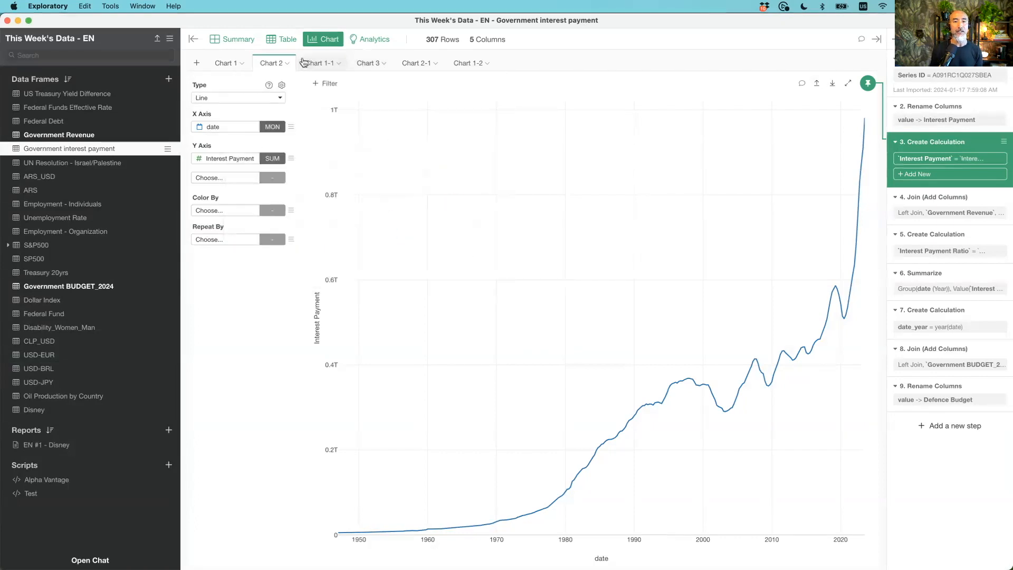
mouse_move(228, 65)
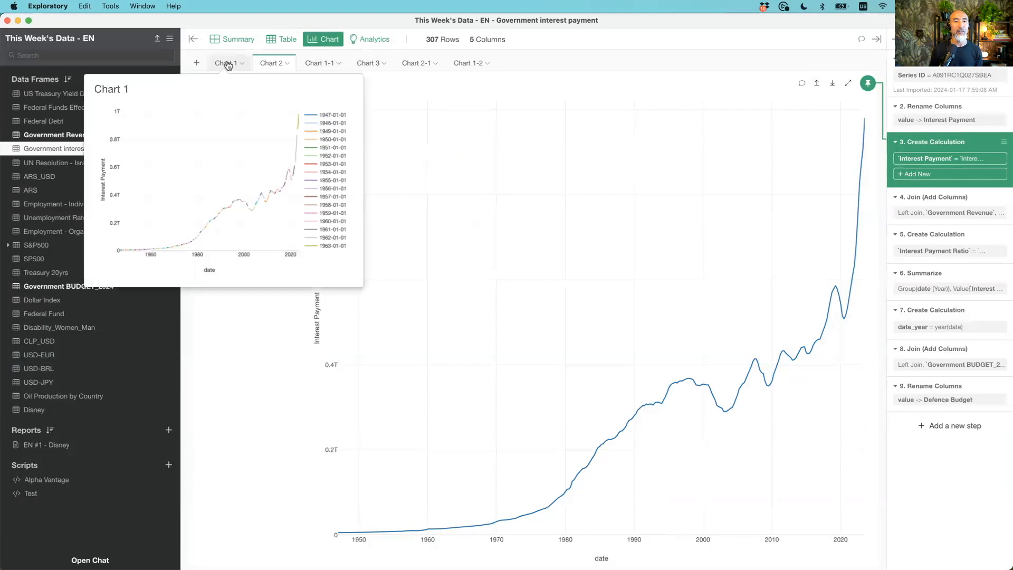
left_click(474, 65)
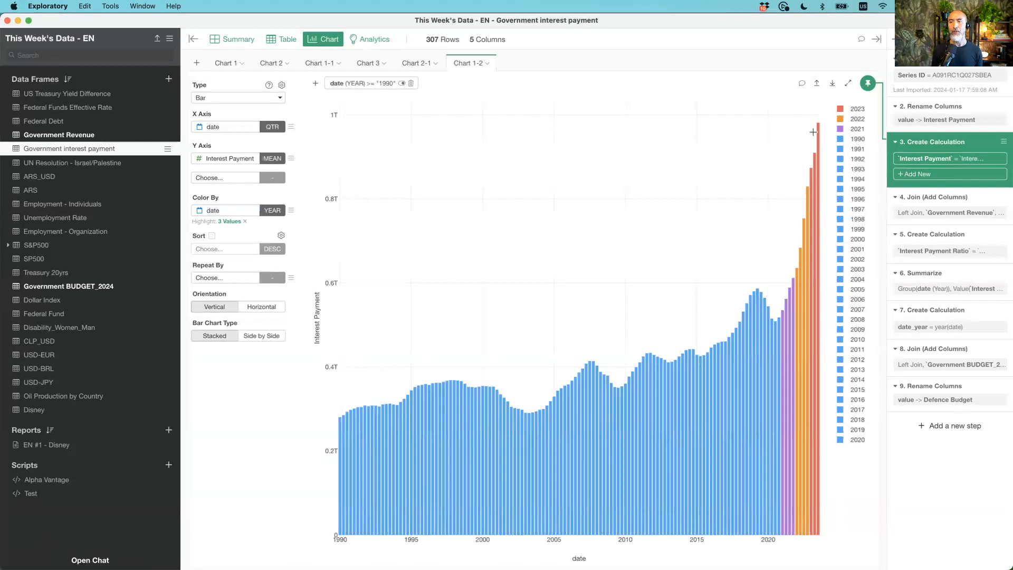
mouse_move(817, 125)
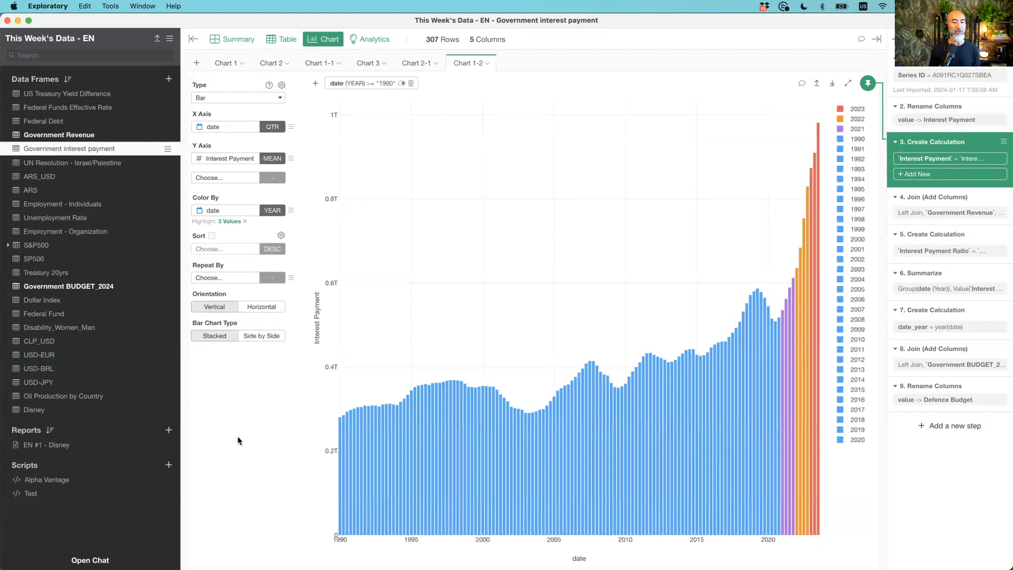
Create a new note report named "Interest Payment" and shift its editor window slightly.
left_click(168, 430)
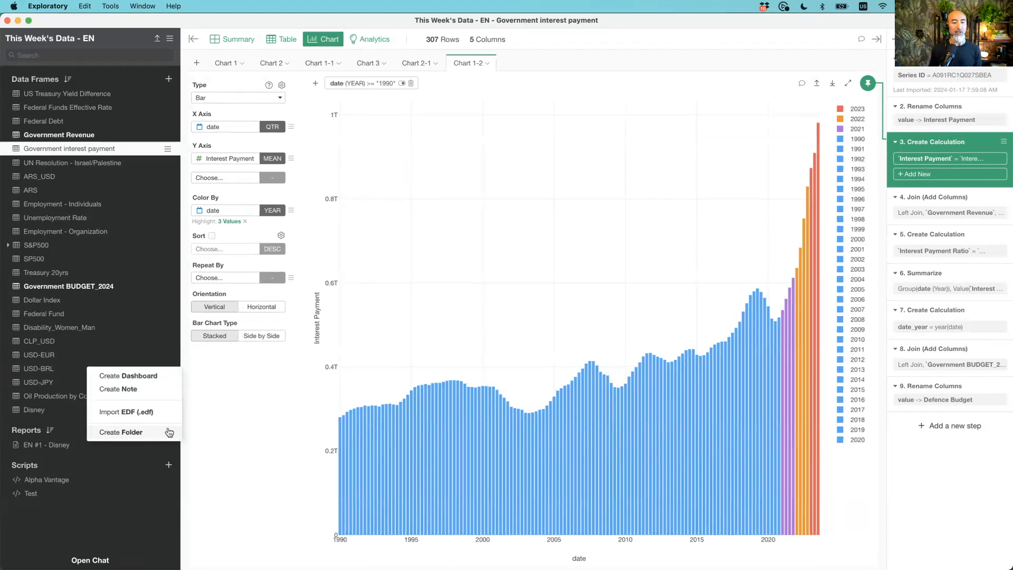
left_click(138, 389)
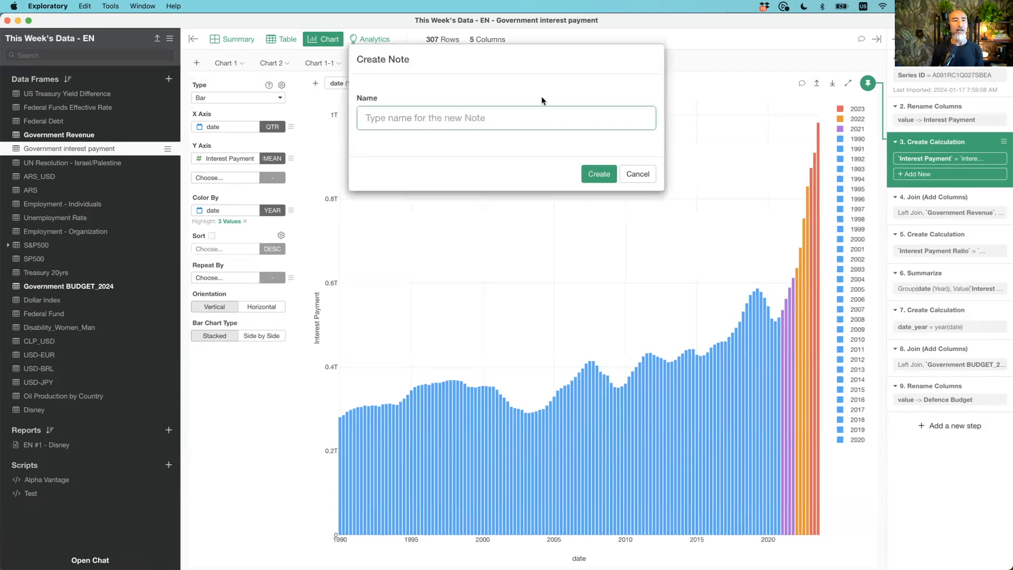
type("Go")
key("BackSpace")
key("BackSpace")
type("interest Payment")
key("Return")
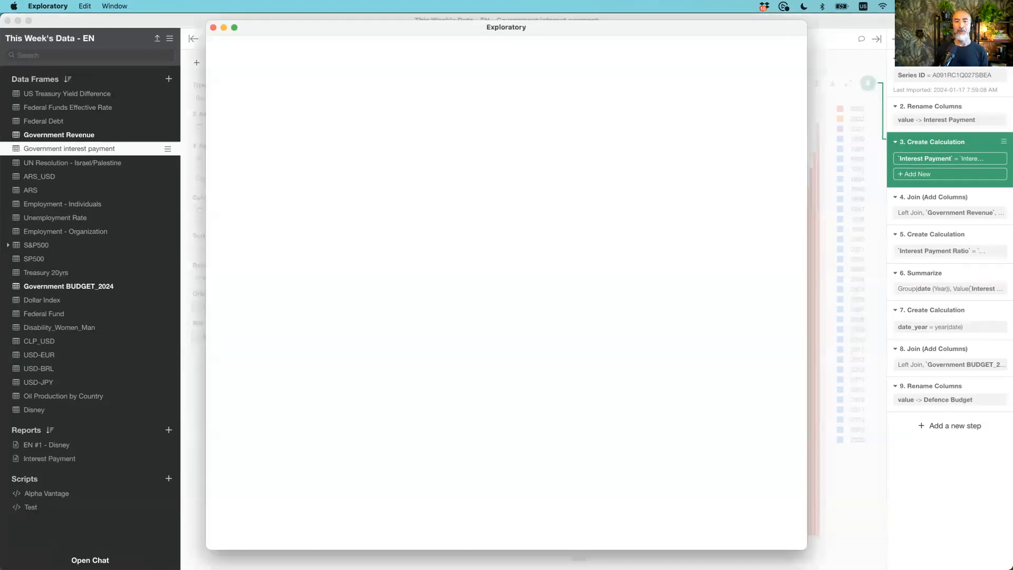
left_click_drag(503, 27, 530, 24)
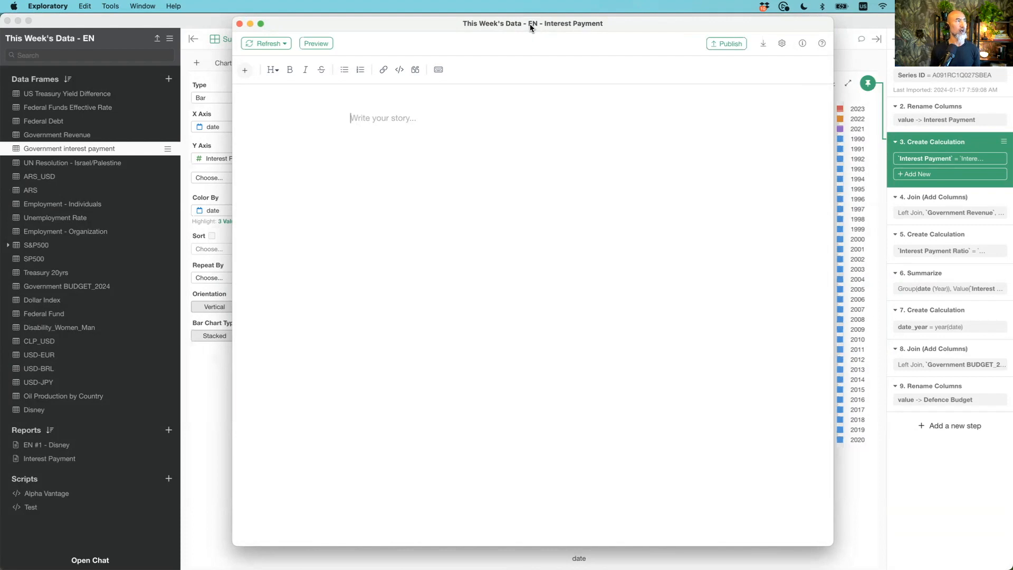
Write "US Government Interest Payment is skyrocketing!" as the first line of the note.
left_click(451, 128)
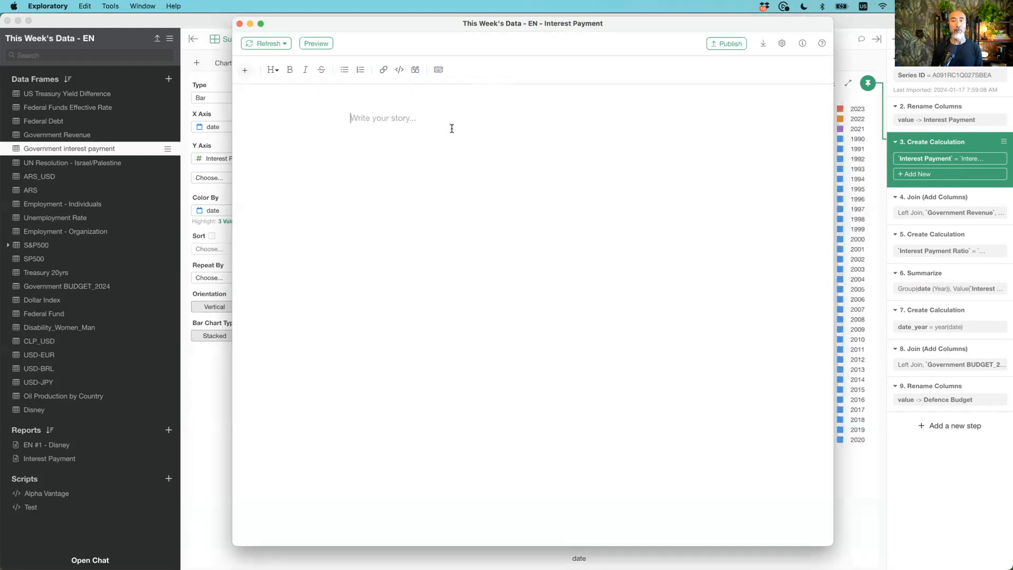
type("US Gover")
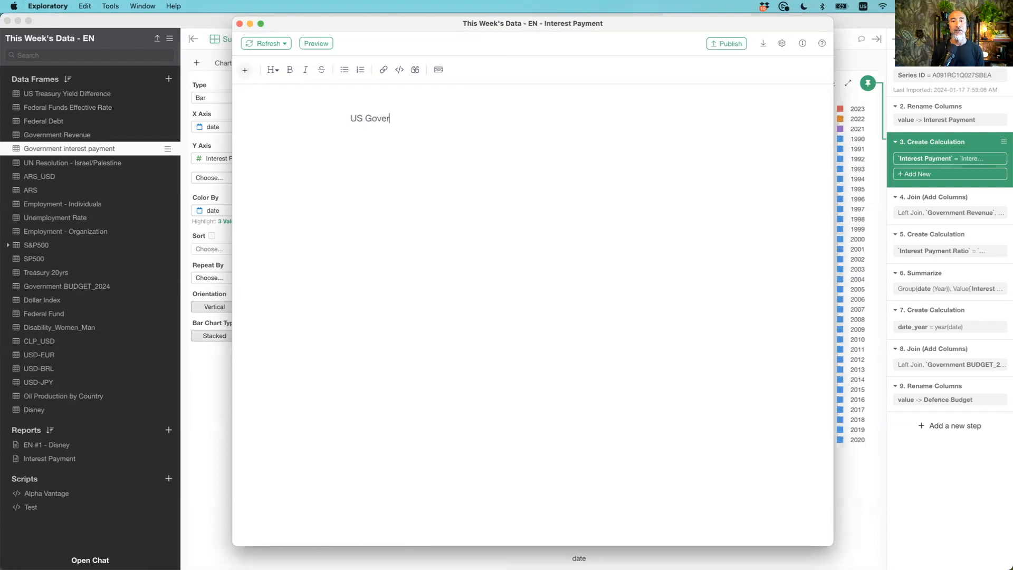
type("nment Interest ")
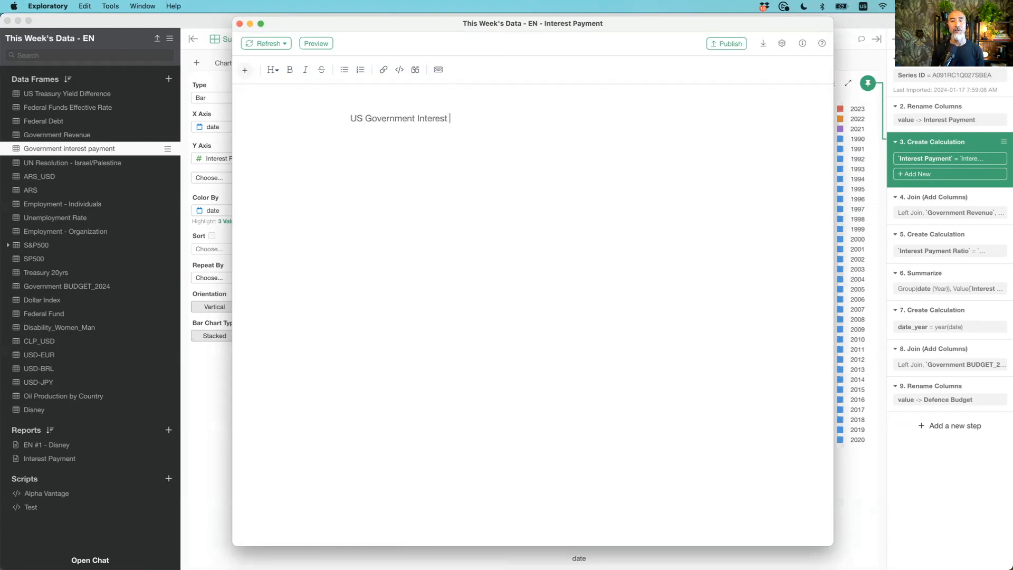
type("Payment")
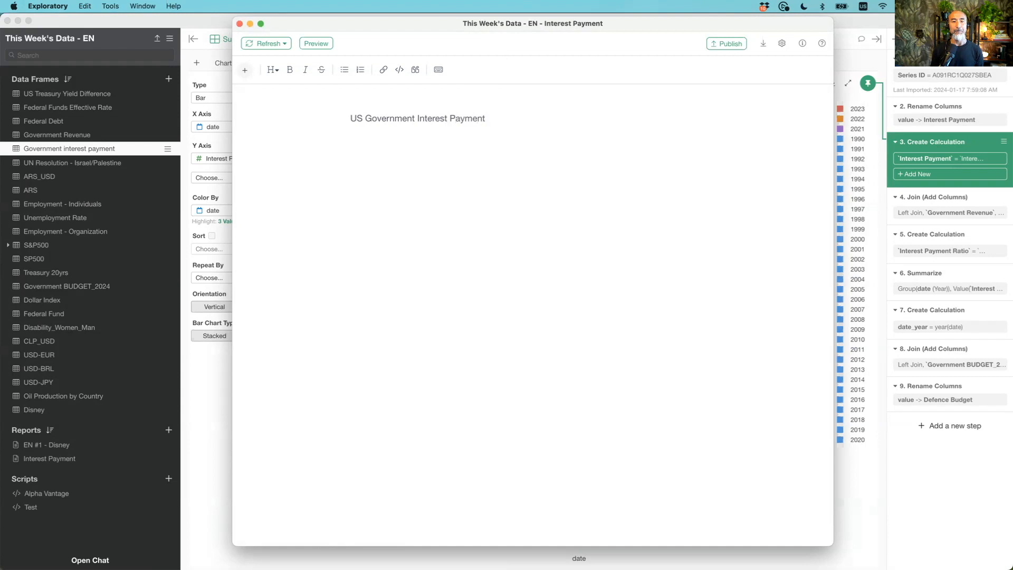
type(" is skyro")
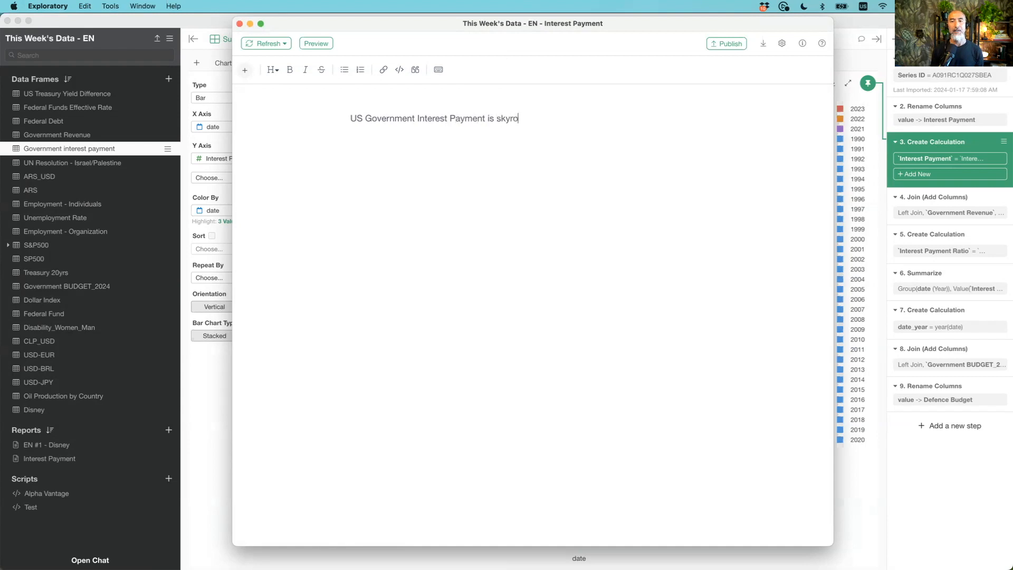
type("cketing!")
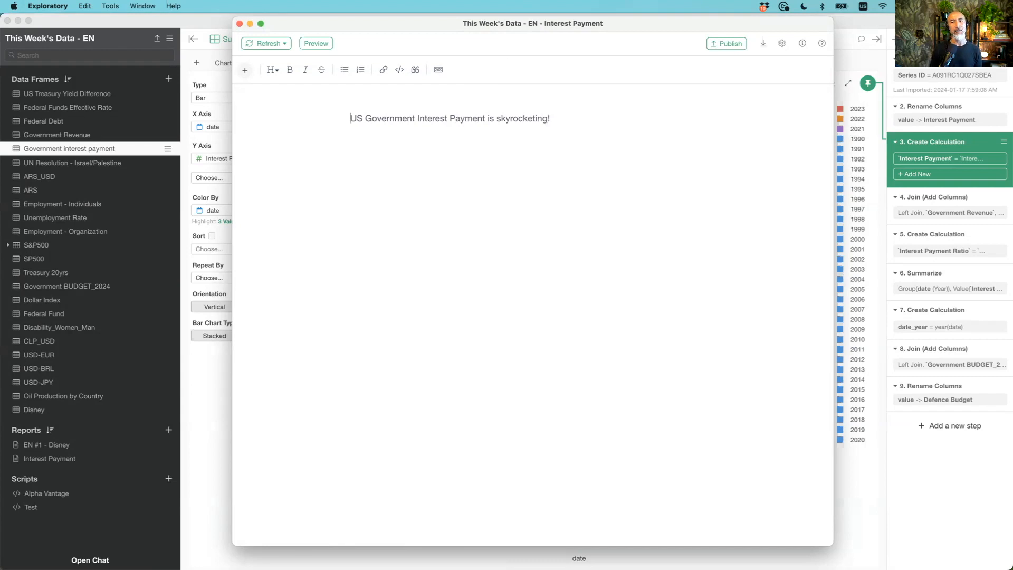
Format the note's opening line as Header 1.
key("super+a")
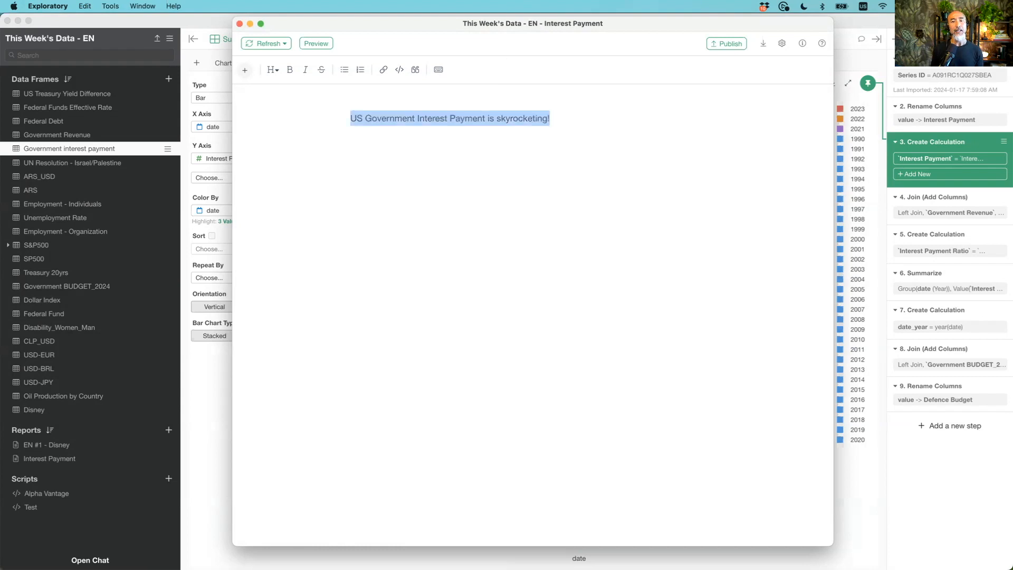
left_click(272, 70)
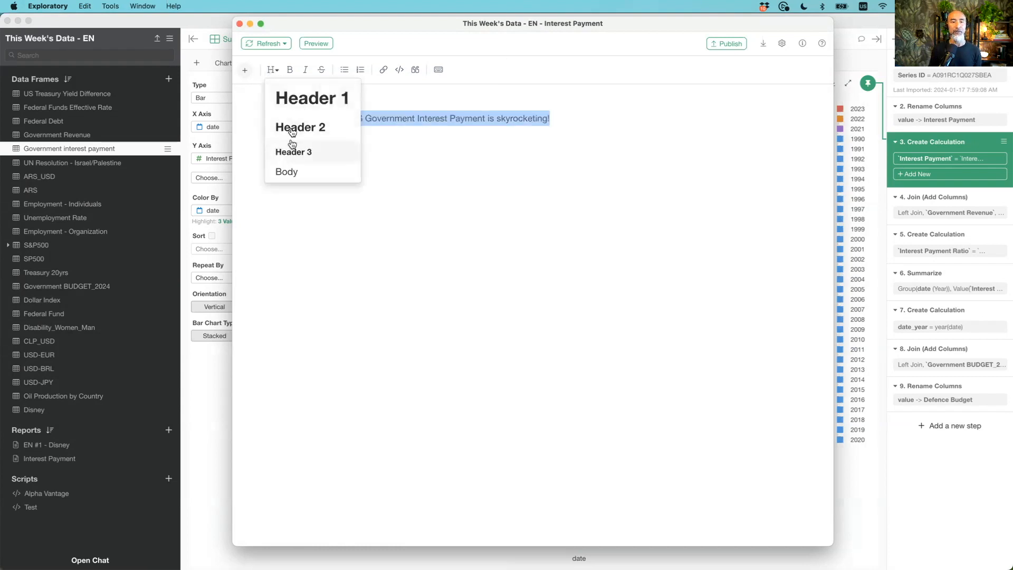
left_click(297, 101)
left_click(517, 152)
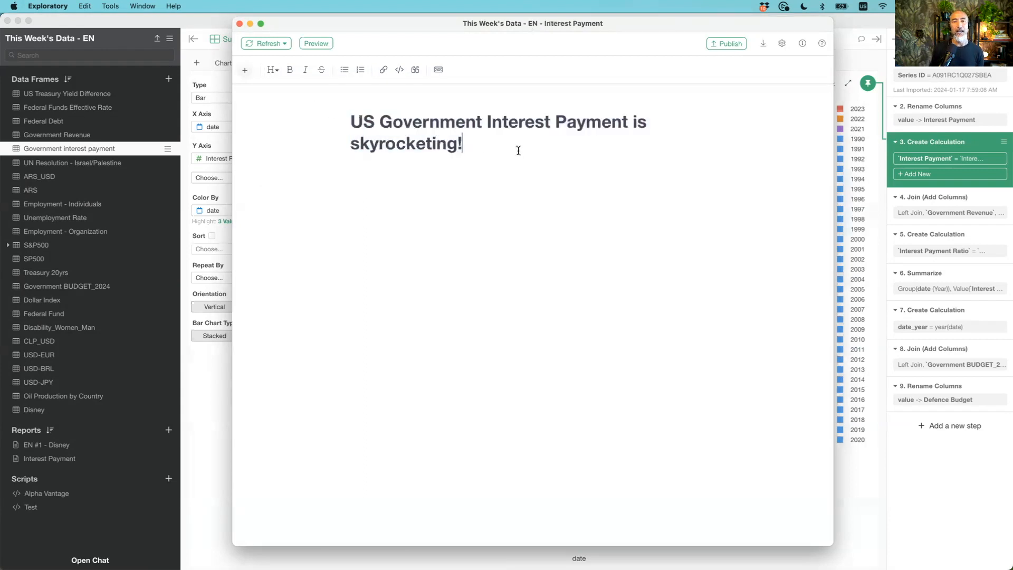
Insert Chart 1-2 from the Government interest payment data frame on a new line below the heading.
key("Return")
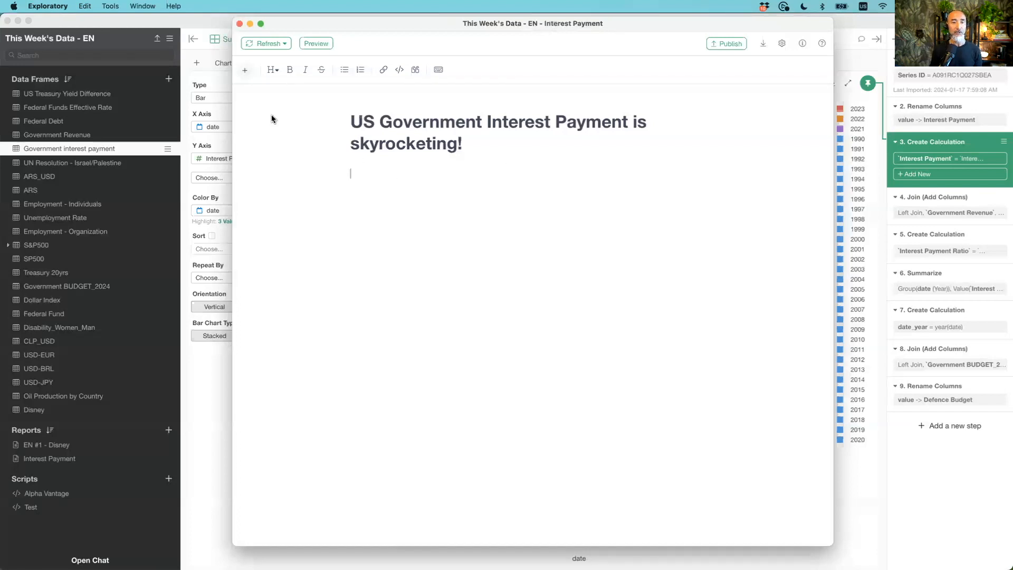
left_click(246, 74)
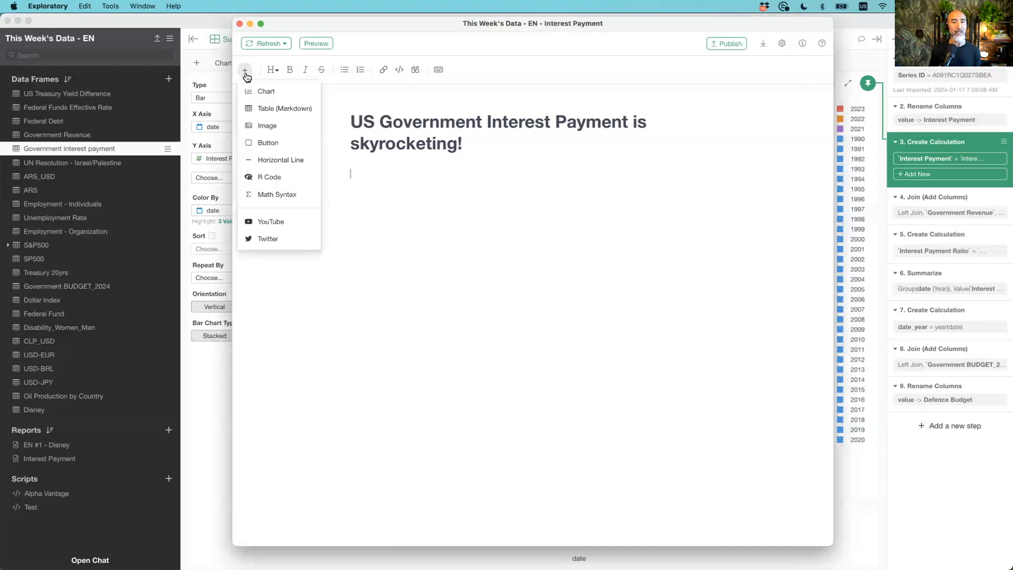
left_click(268, 98)
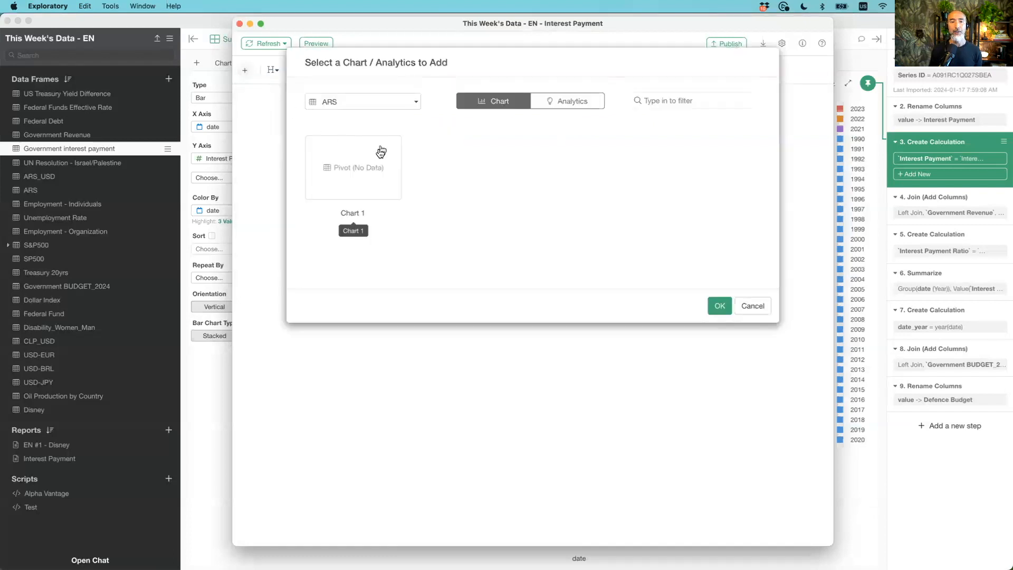
left_click(349, 102)
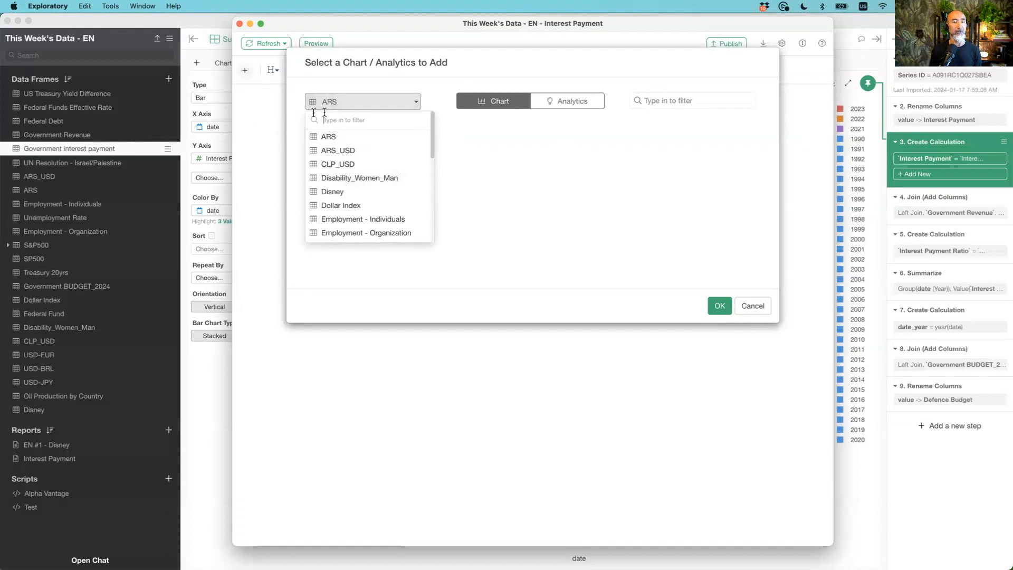
scroll(344, 198, "down", 3)
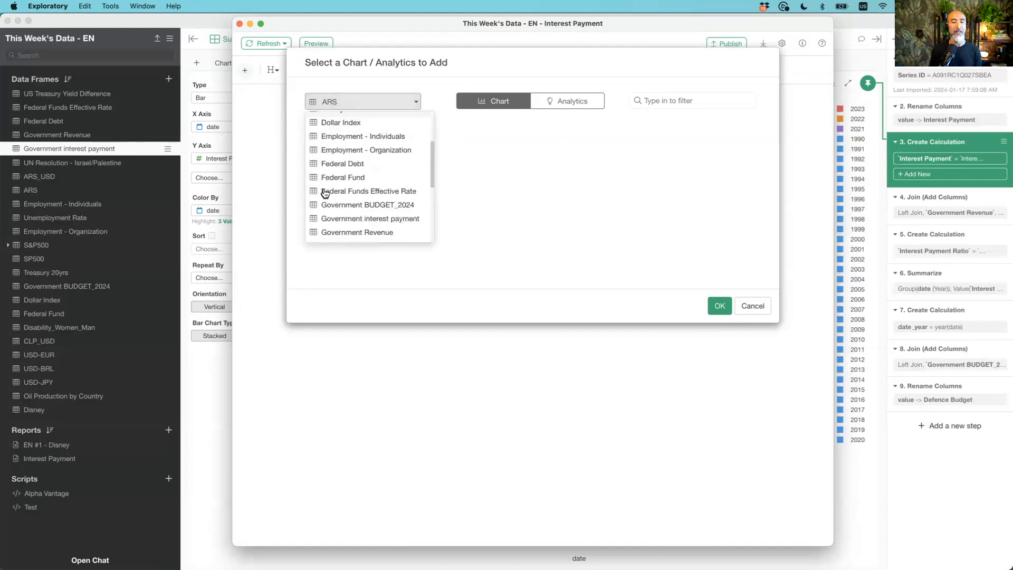
left_click(381, 217)
left_click(500, 275)
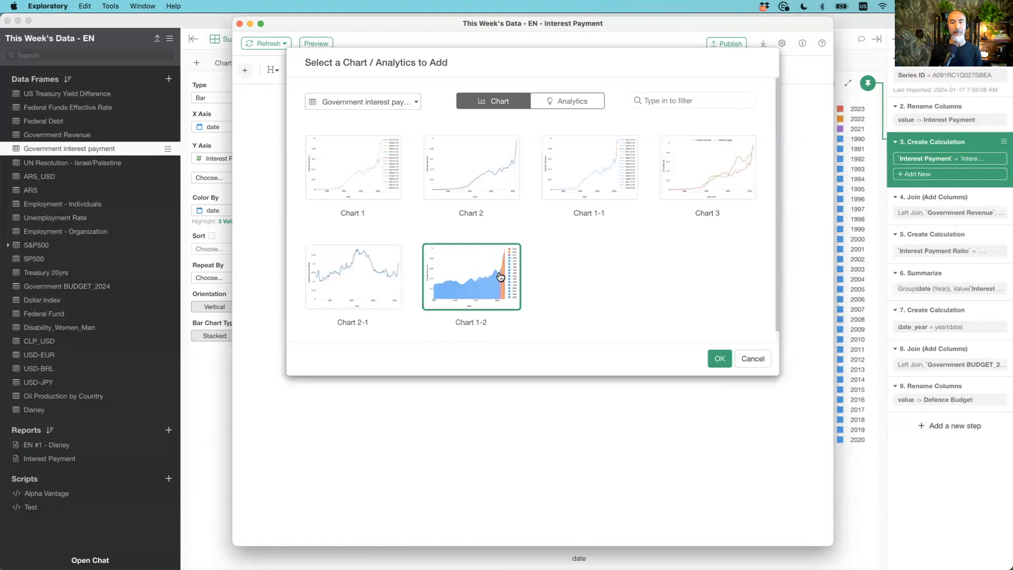
left_click(719, 359)
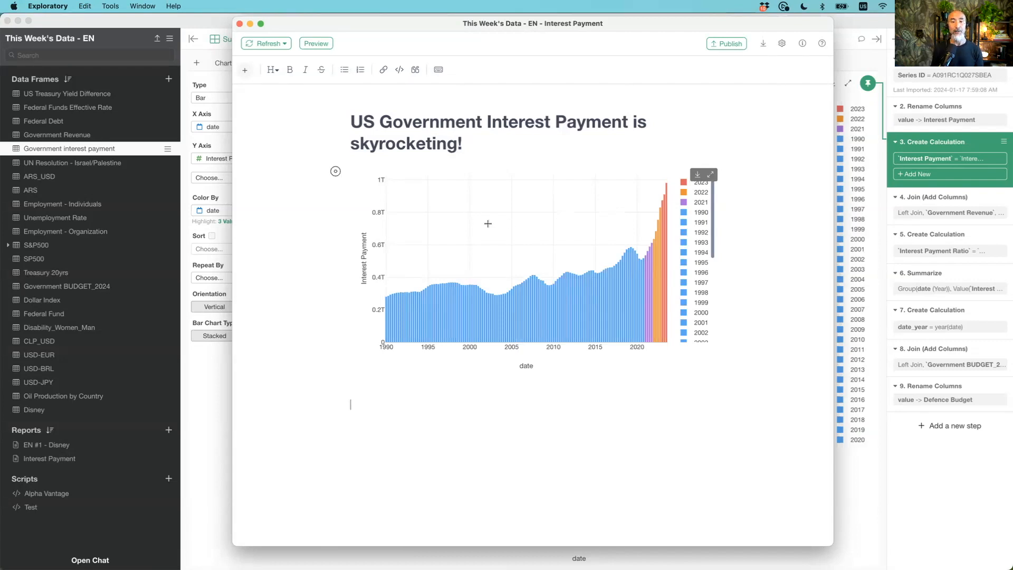
Write "Interest payment is now 981 million" between the heading and the chart, using the chart's latest value.
left_click(480, 143)
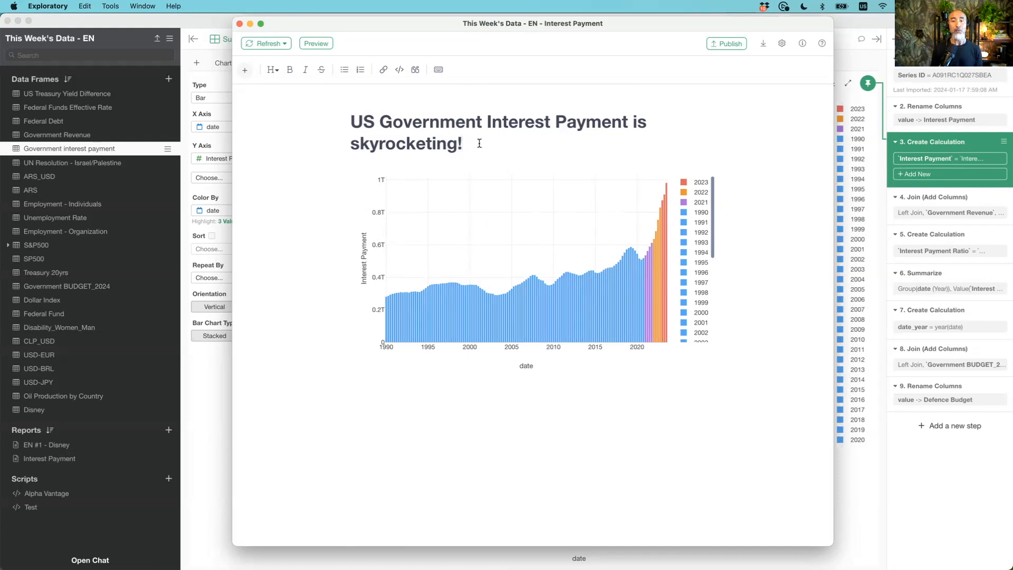
key("Return")
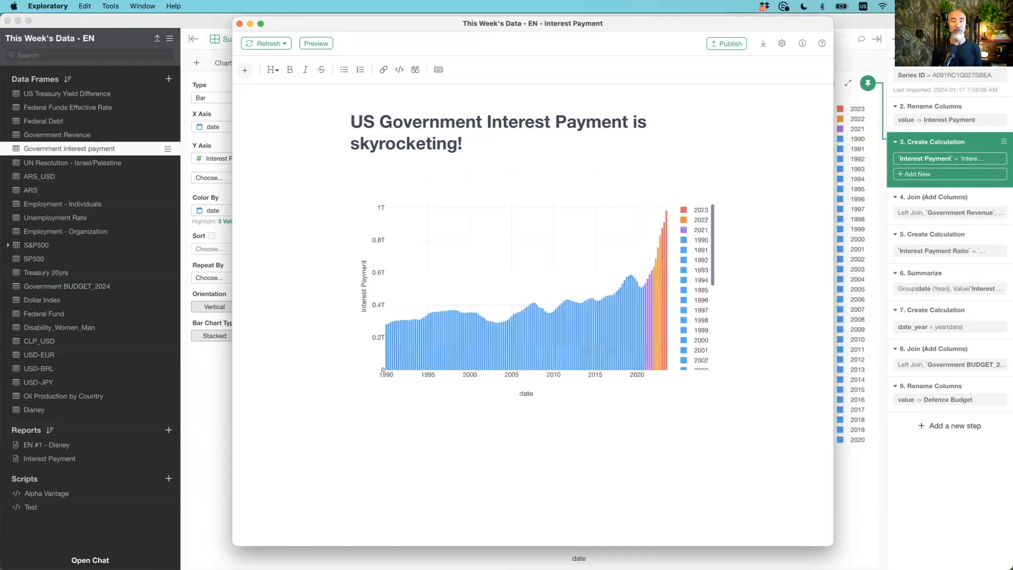
type("Interest paym")
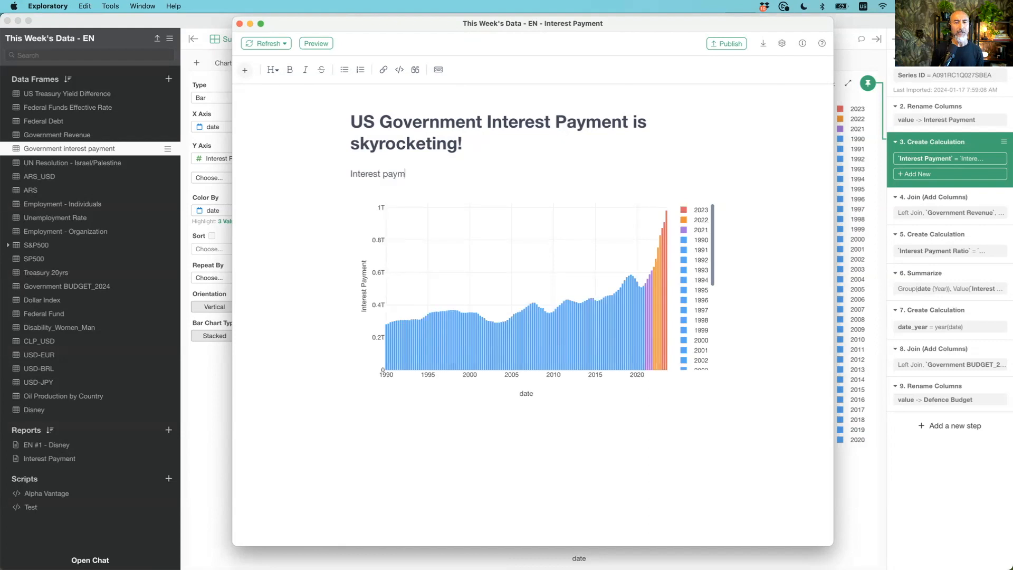
type("ent is now")
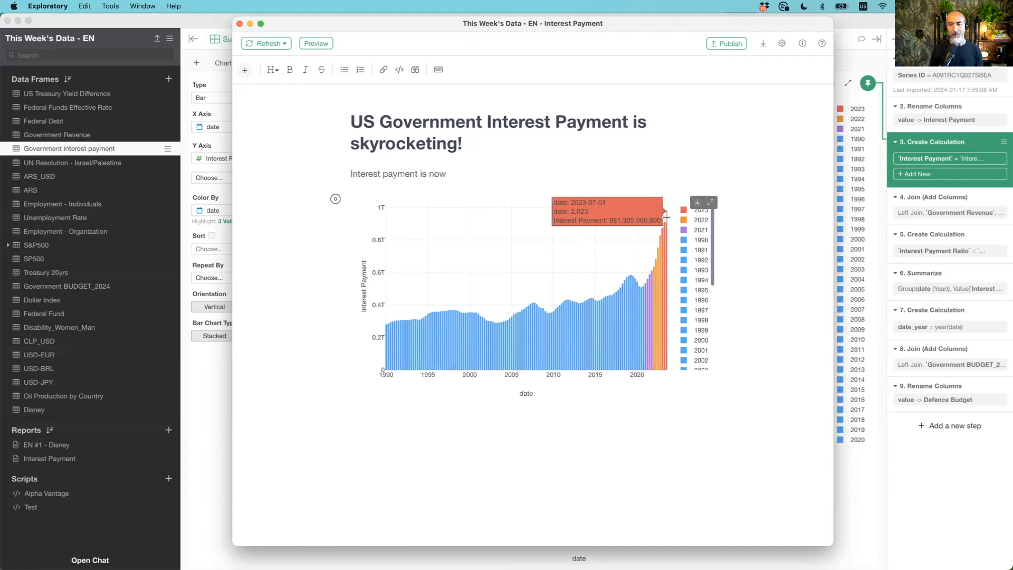
type("981")
type(" mission")
key("BackSpace")
key("BackSpace")
key("BackSpace")
key("BackSpace")
key("BackSpace")
key("BackSpace")
type("illion")
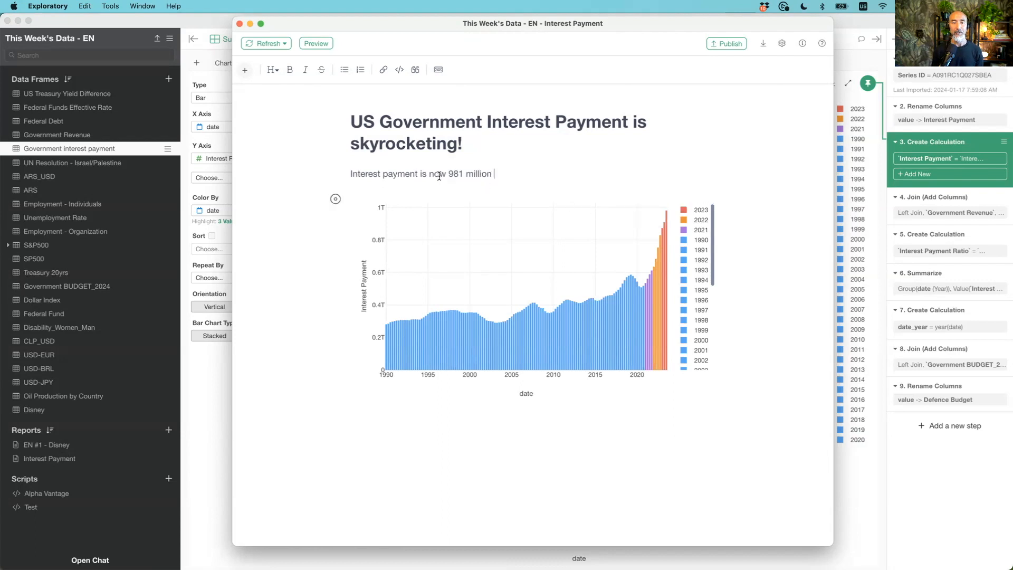
Put a dollar sign before 981, end the sentence with a period, and place the cursor below the chart.
left_click(450, 174)
type("$")
type(".")
left_click(430, 422)
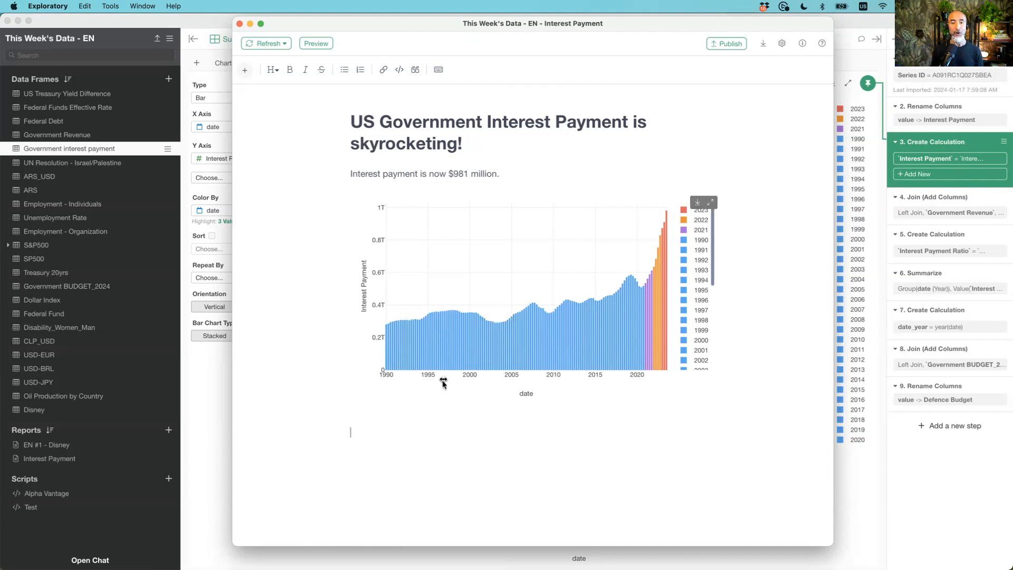
View the interest payment chart enlarged, inspect its latest 2023 bar, and close the enlarged view.
left_click(698, 203)
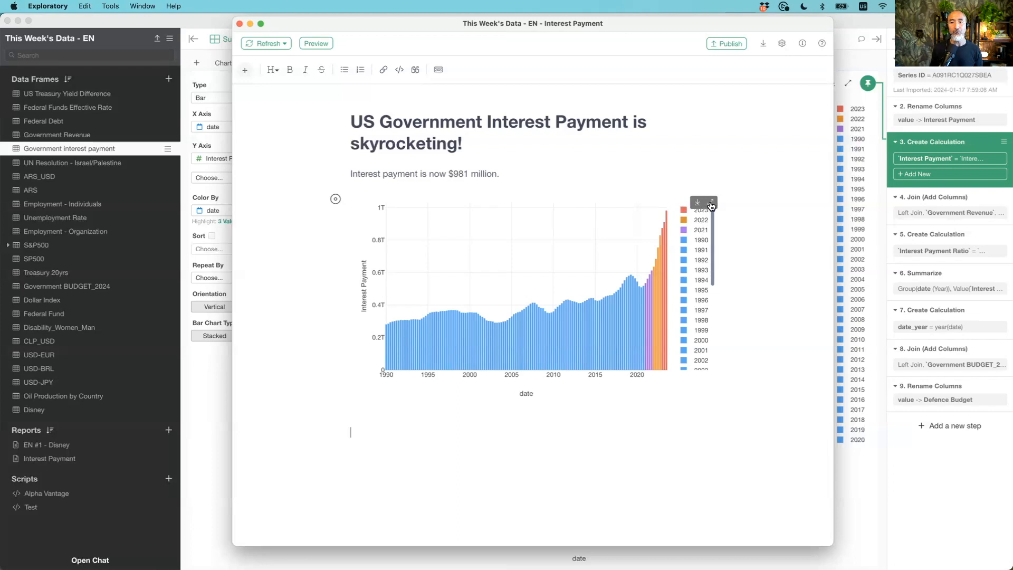
left_click(712, 203)
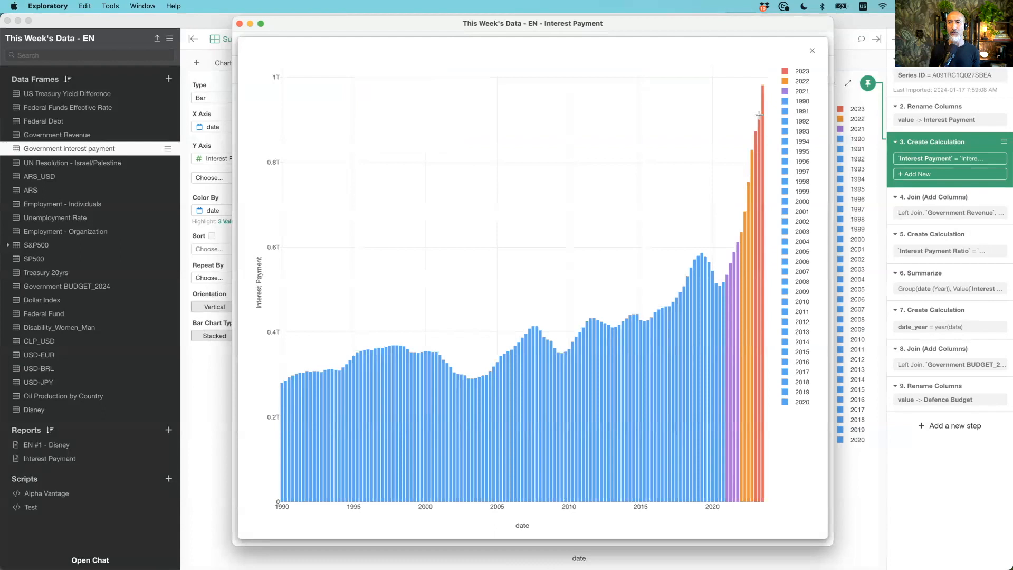
mouse_move(762, 119)
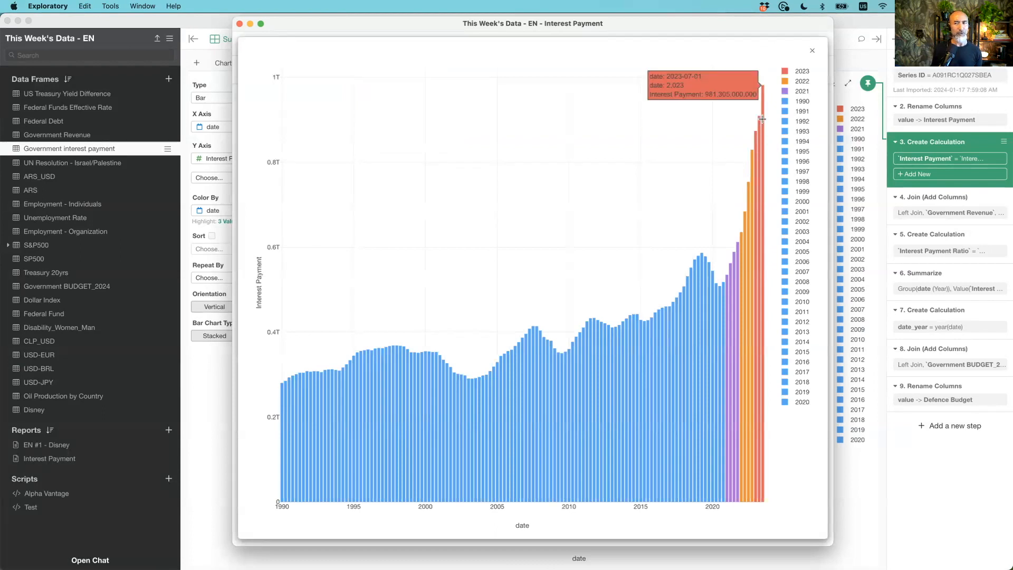
left_click(813, 52)
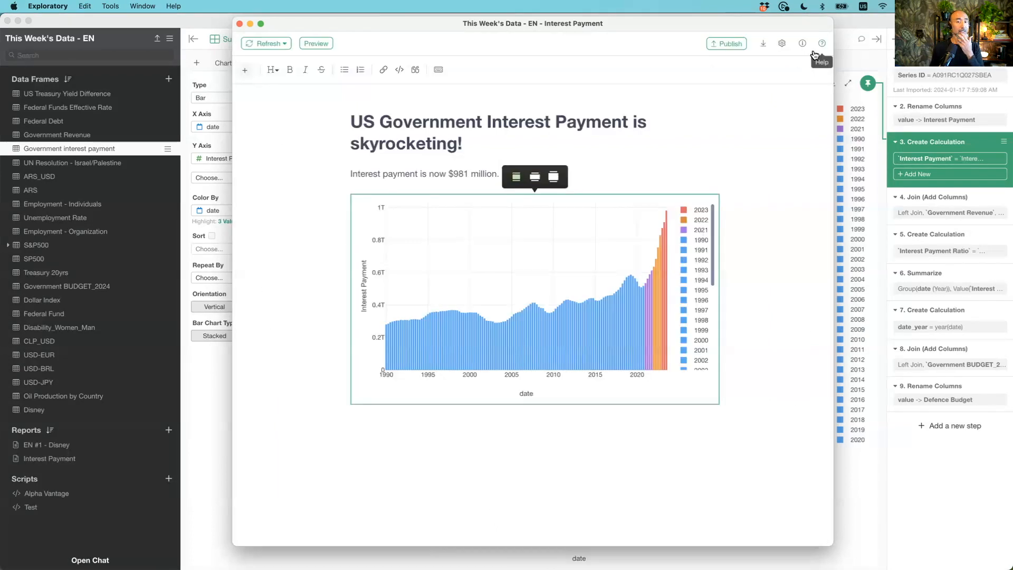
Try the wider display size on the interest payment chart and return it to its original width.
left_click(596, 177)
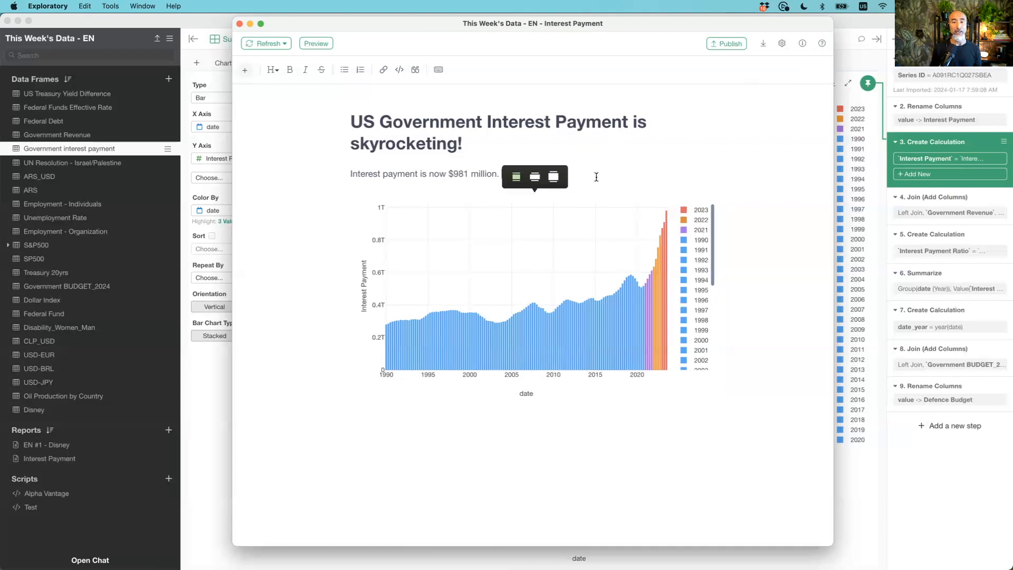
left_click(530, 227)
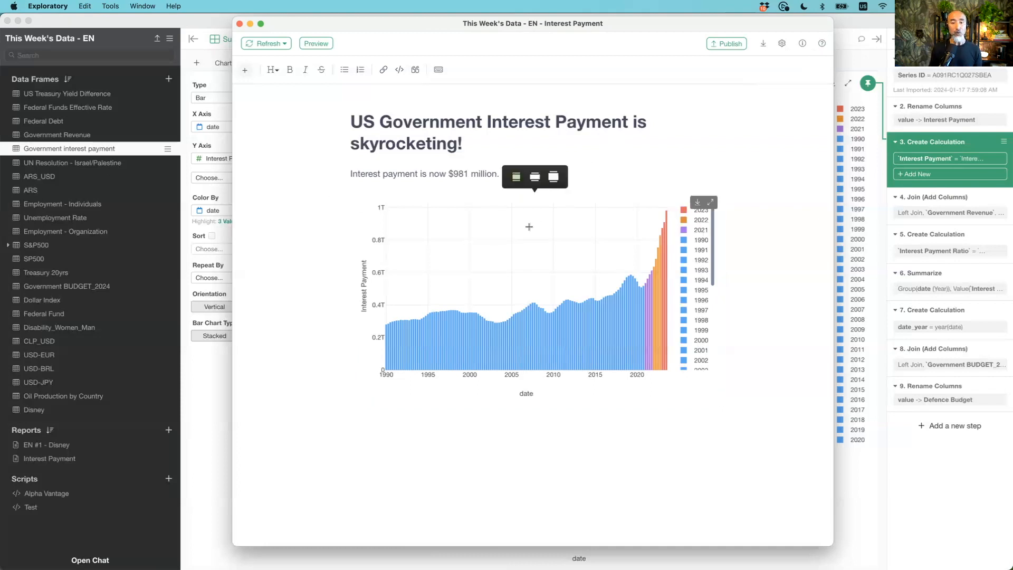
left_click(535, 179)
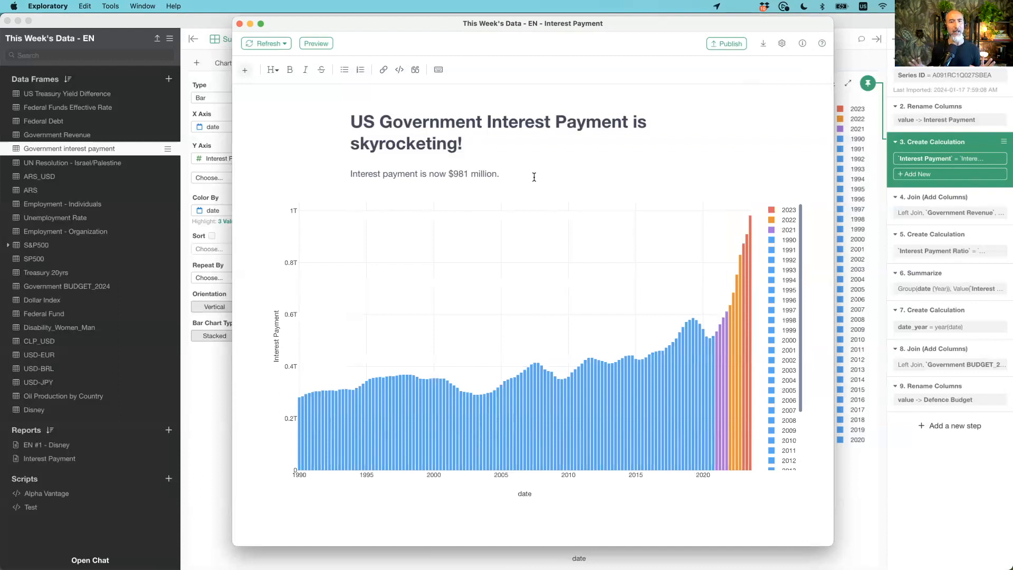
left_click(248, 199)
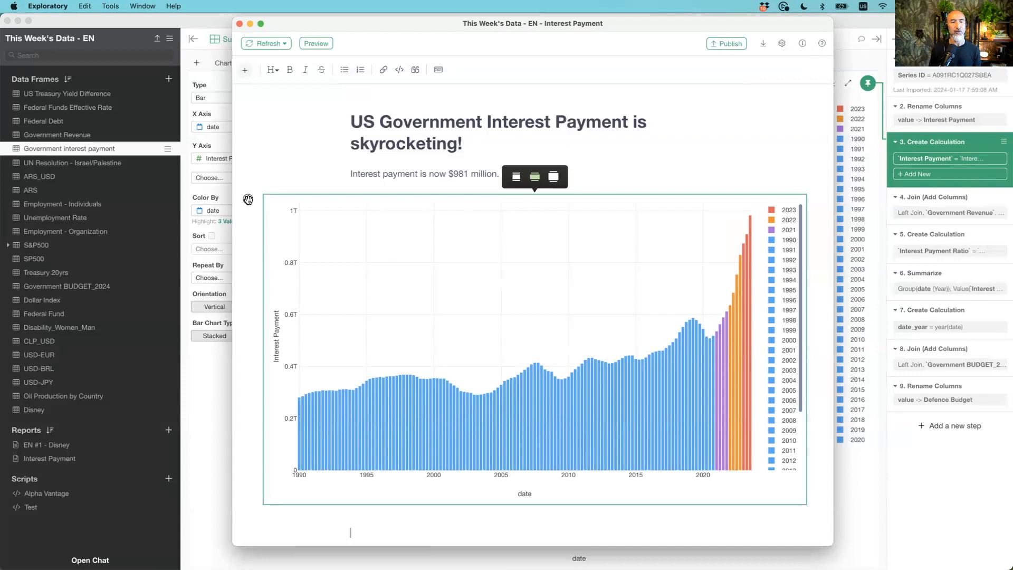
left_click(517, 179)
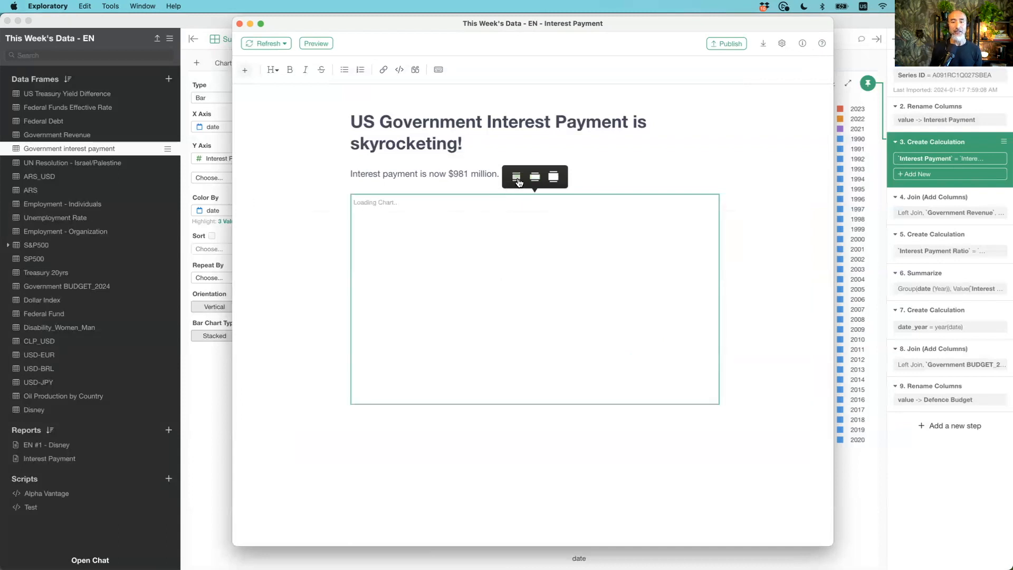
Write "This data is coming from FRED." on the empty line below the chart.
left_click(461, 436)
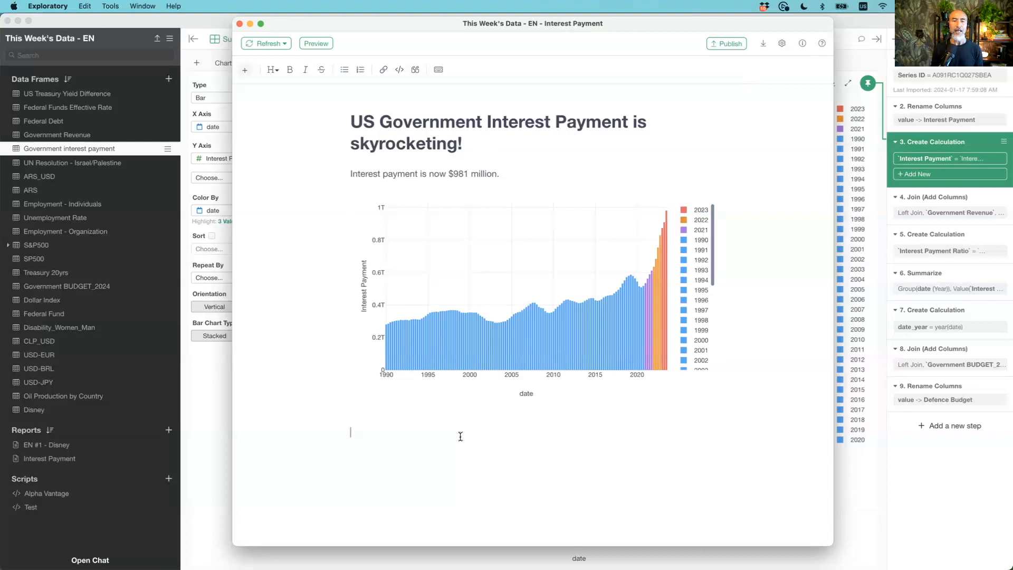
type("This data ")
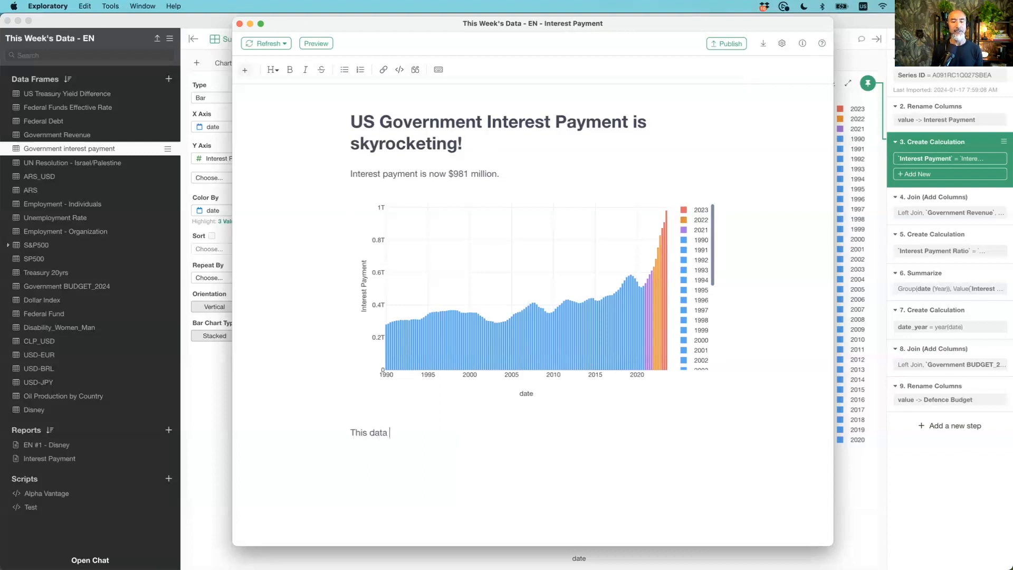
type("is coming from ")
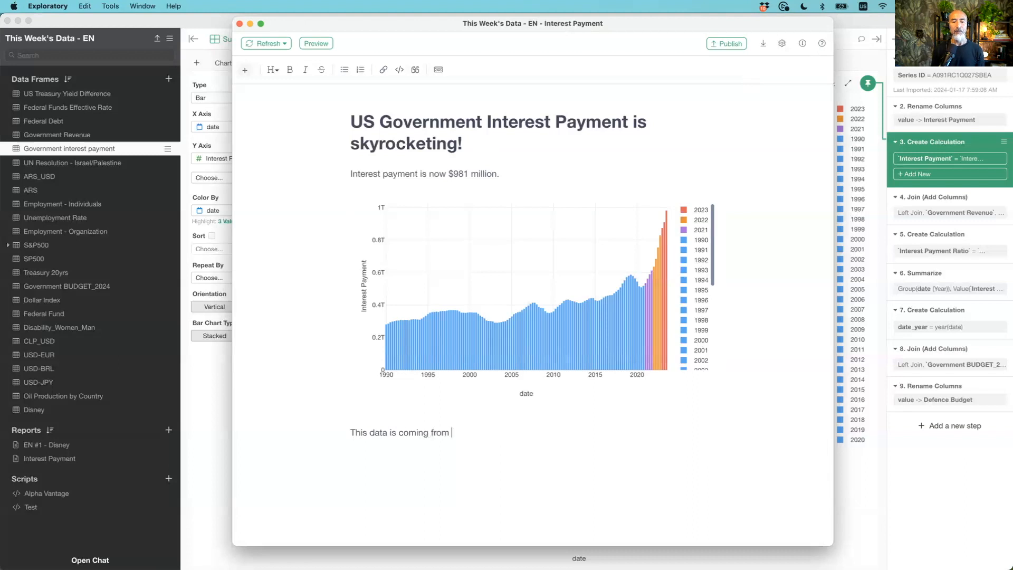
type("FRED.")
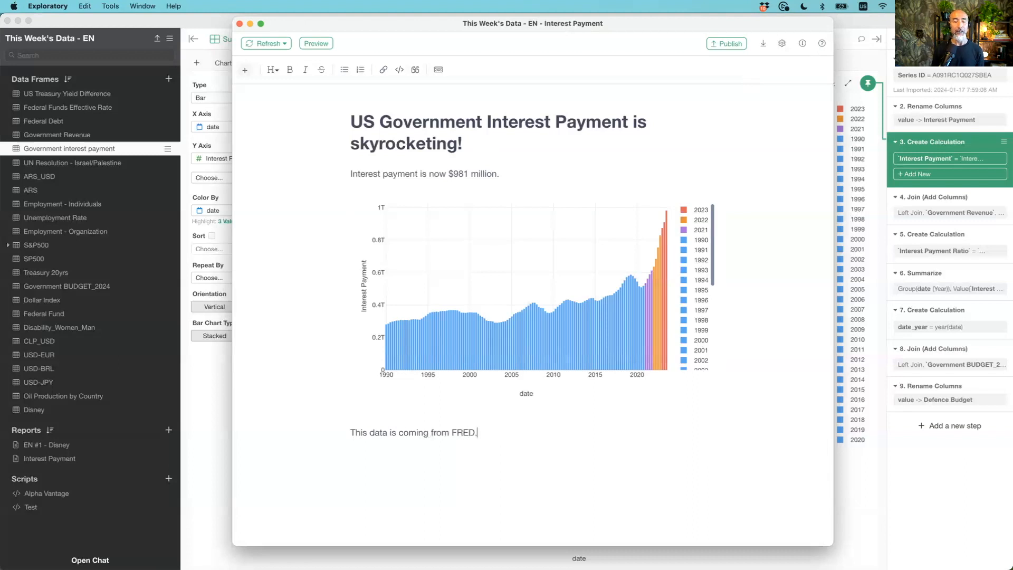
Switch to Safari and copy the web address of the FRED page on federal government interest payments.
key("super+Tab")
key("super+Tab")
key("super+Tab")
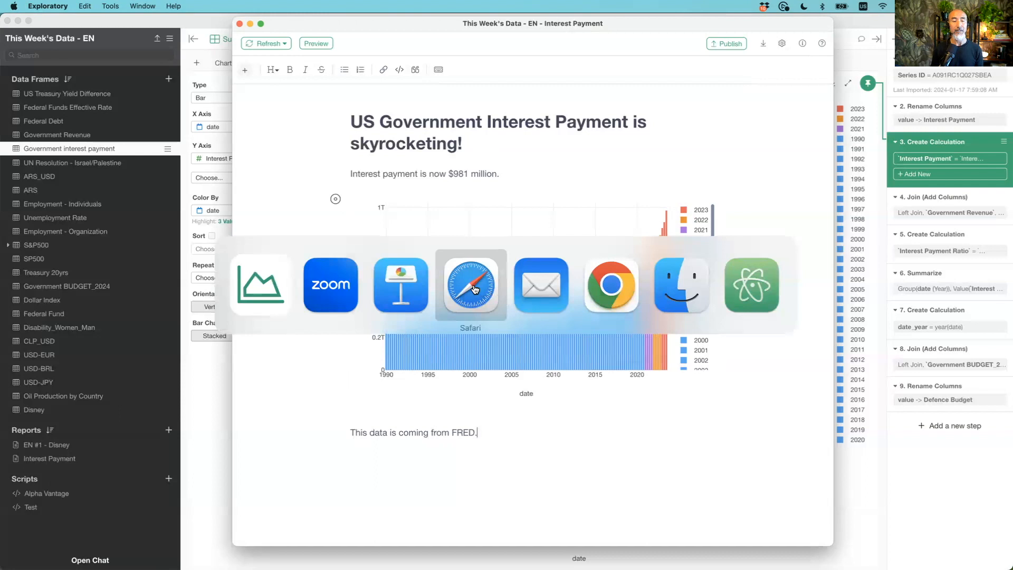
left_click(475, 289)
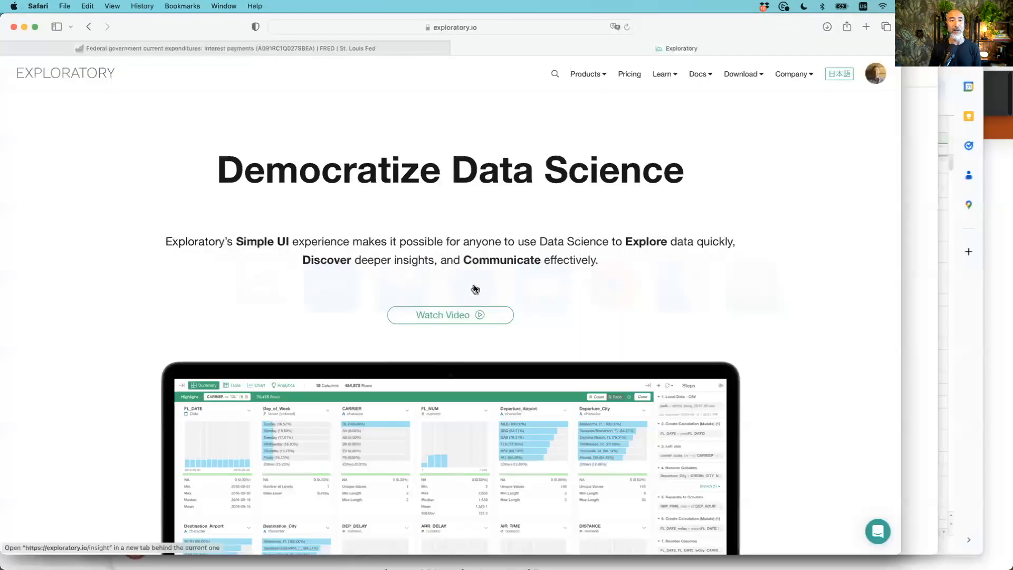
left_click(234, 48)
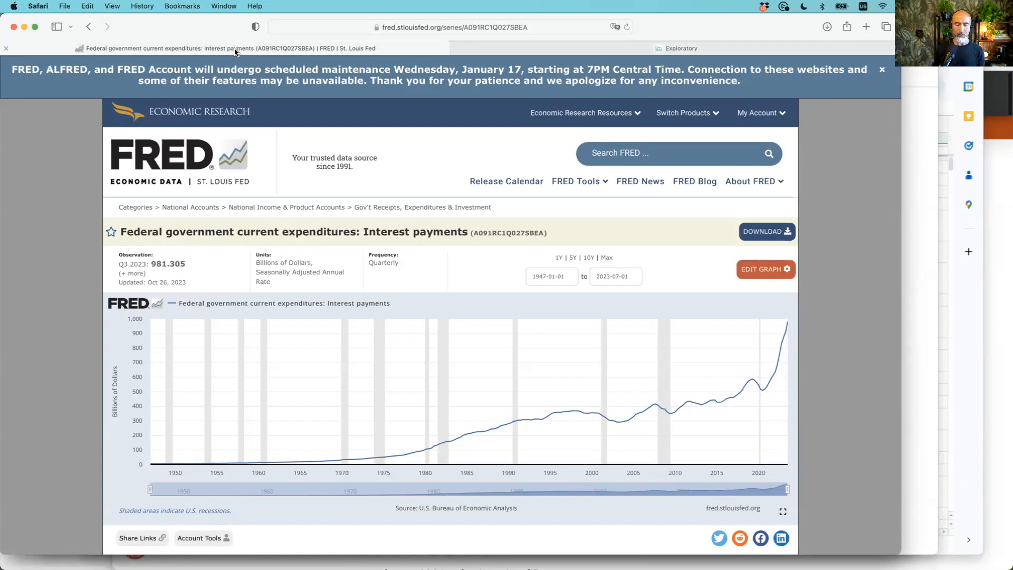
key("super+l")
key("super+c")
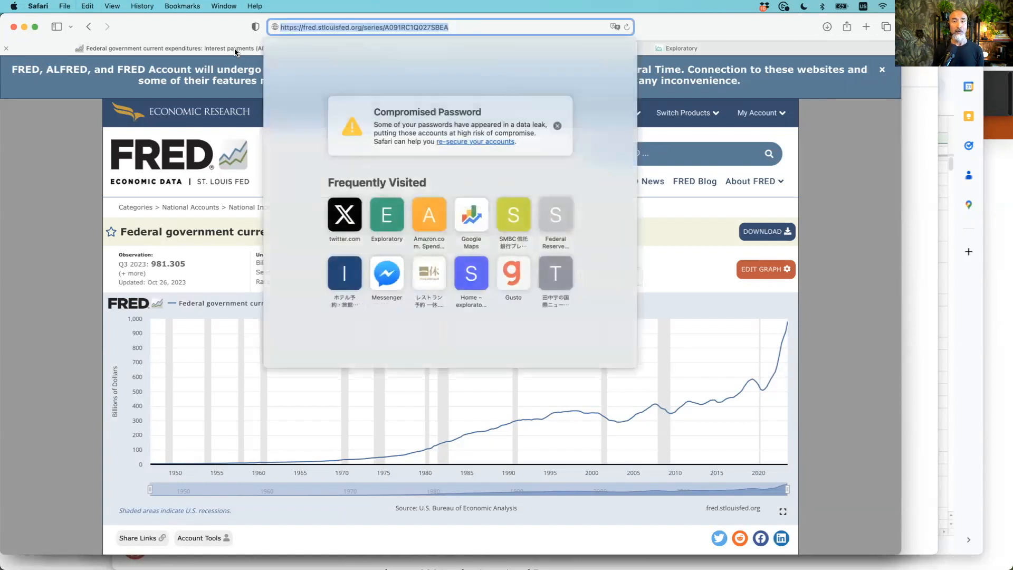
key("super+Tab")
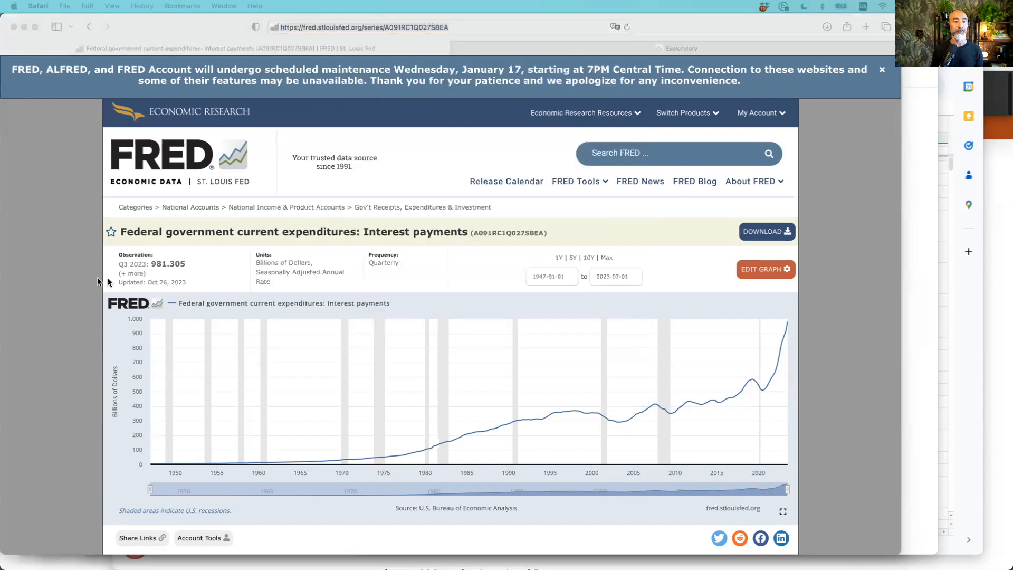
key("super+Tab")
key("super+Tab")
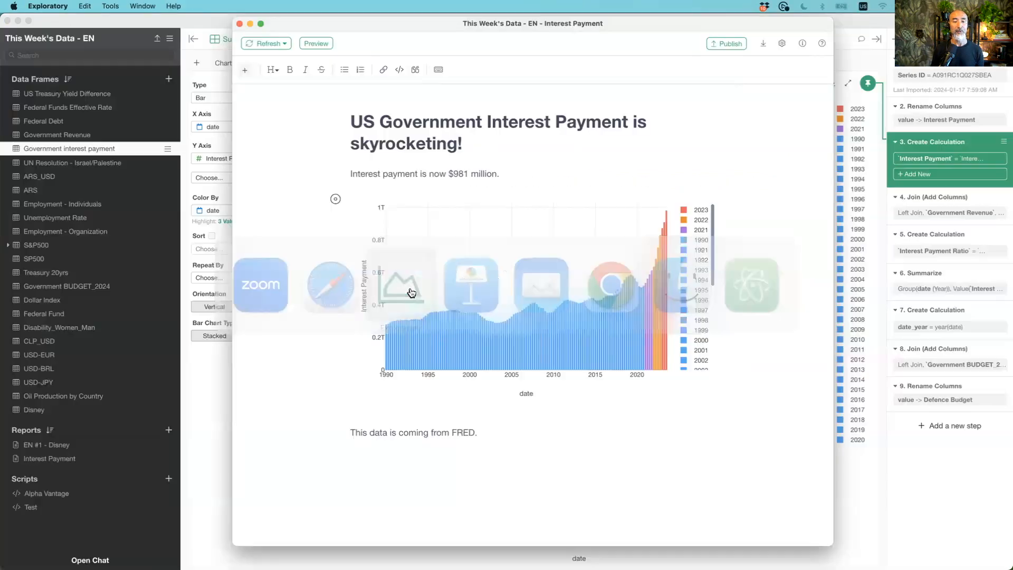
double_click(462, 432)
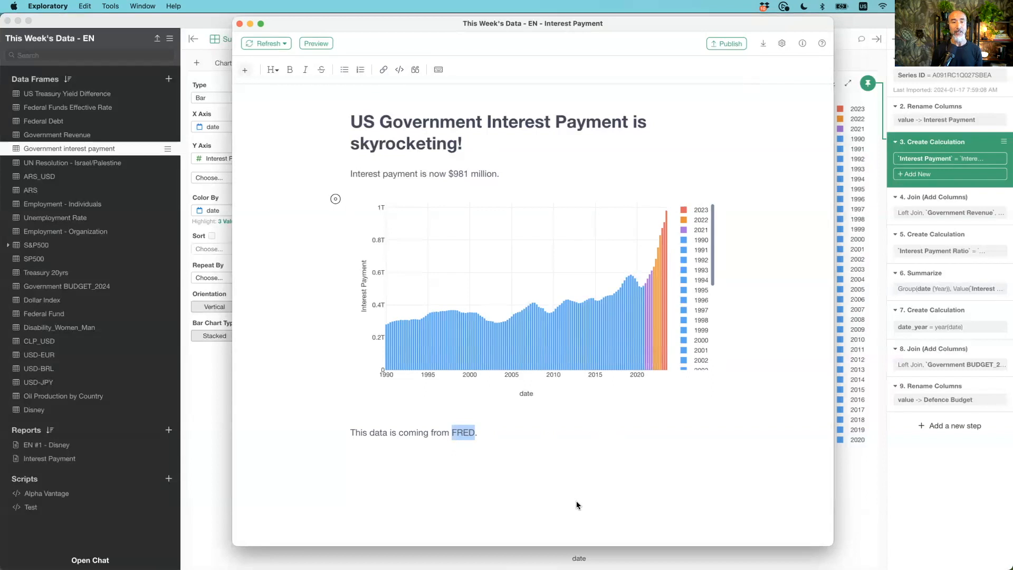
key("super+k")
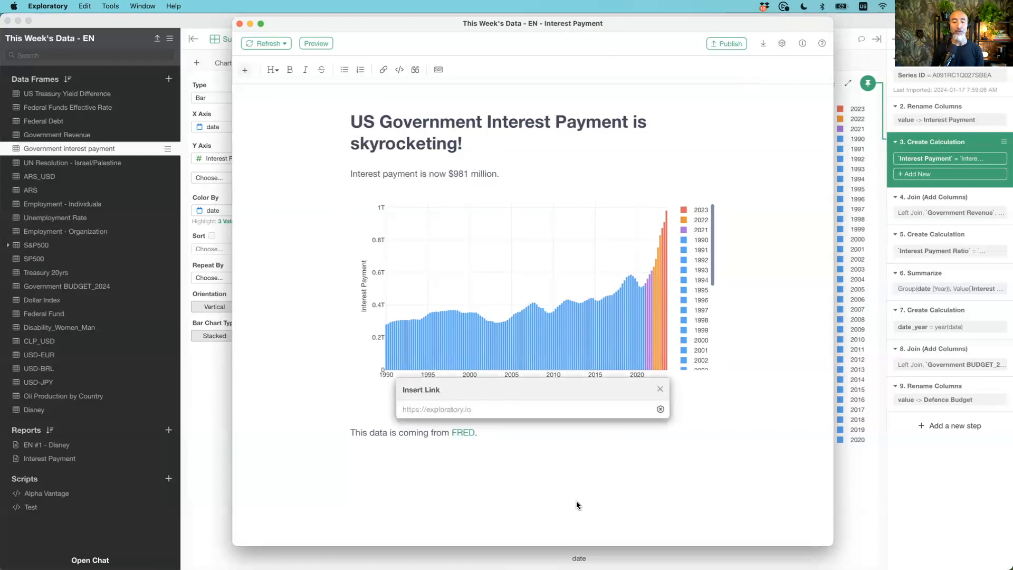
key("super+v")
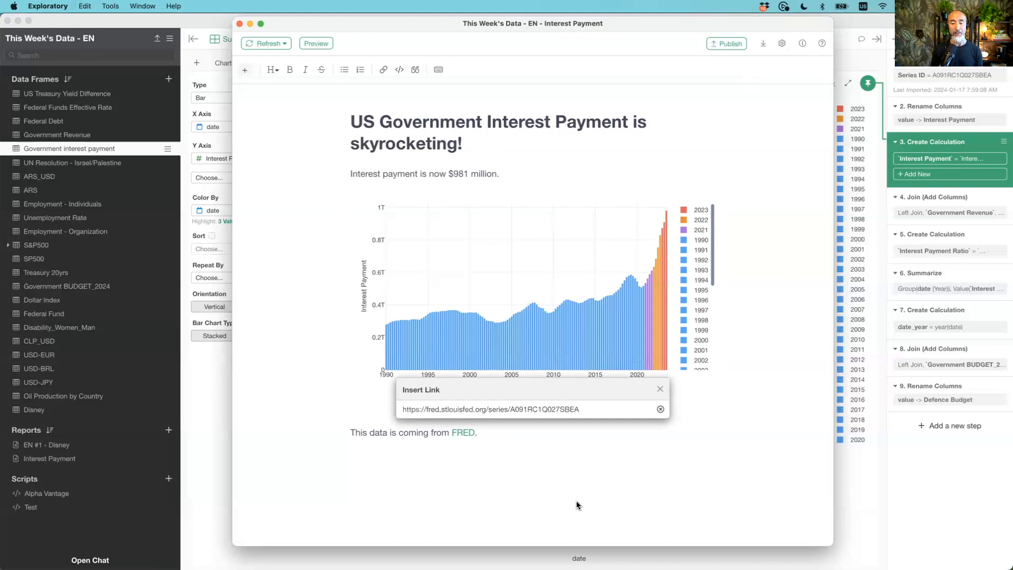
key("Return")
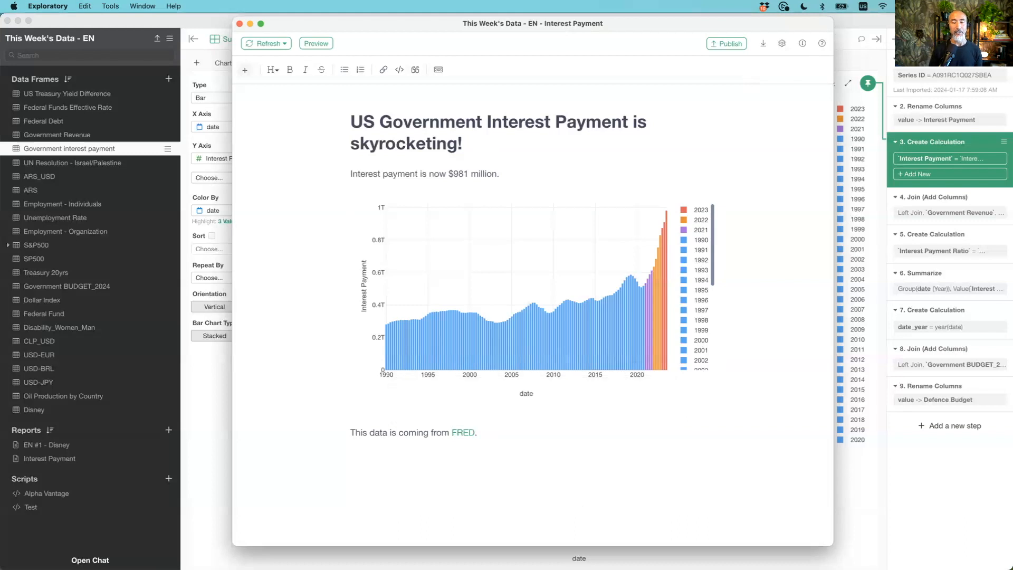
Insert a Markdown table on a new line below the source sentence, with the column headings Date, Symbol and Value.
left_click(500, 434)
key("Return")
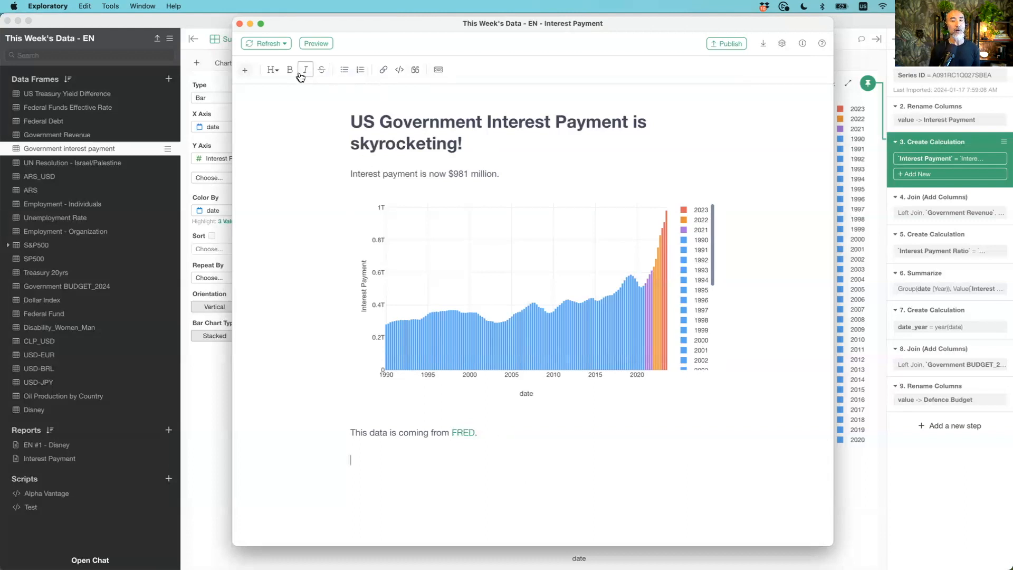
left_click(246, 71)
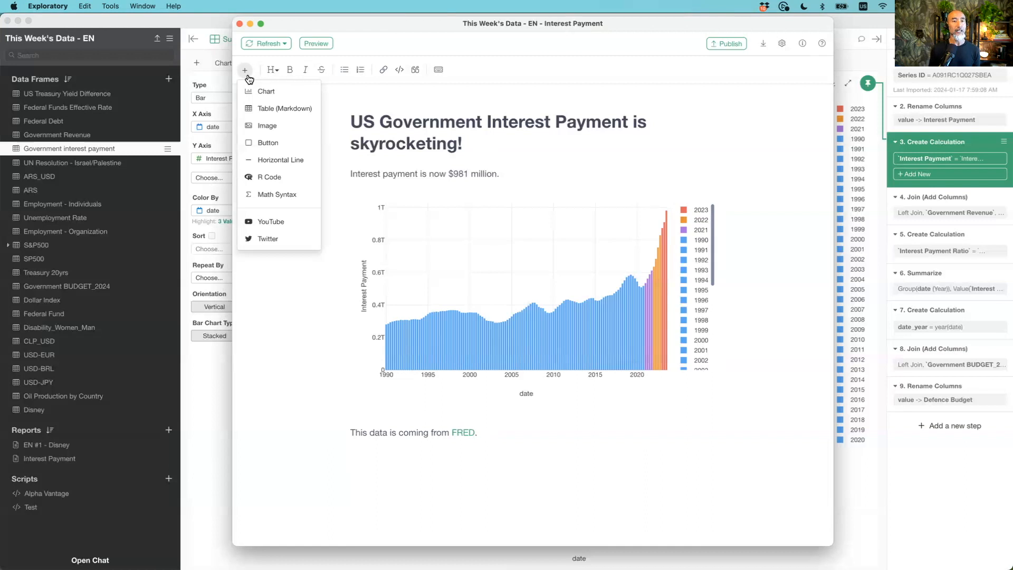
left_click(269, 109)
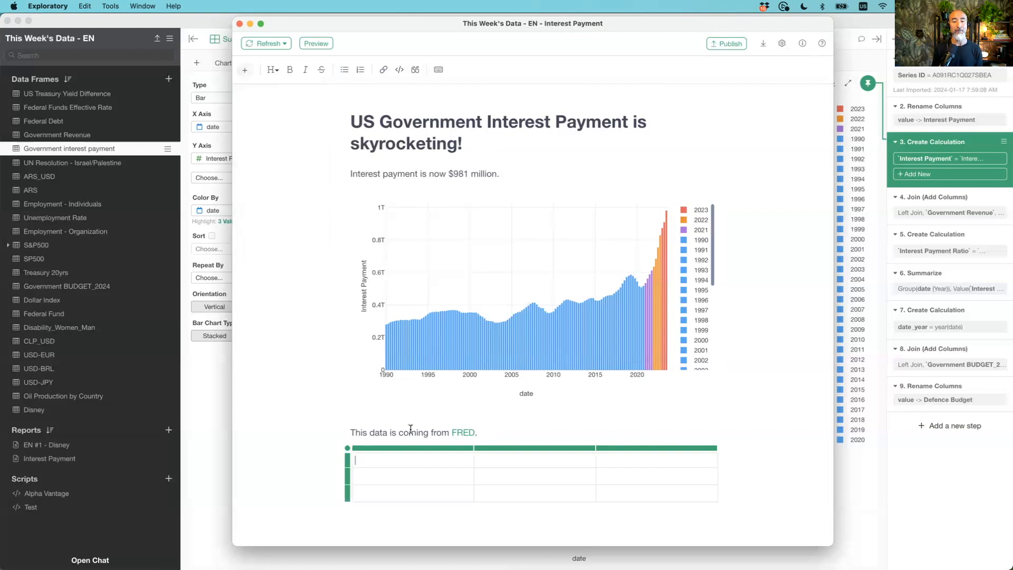
type("Date")
key("Tab")
type("Symbol")
key("Tab")
type("Value")
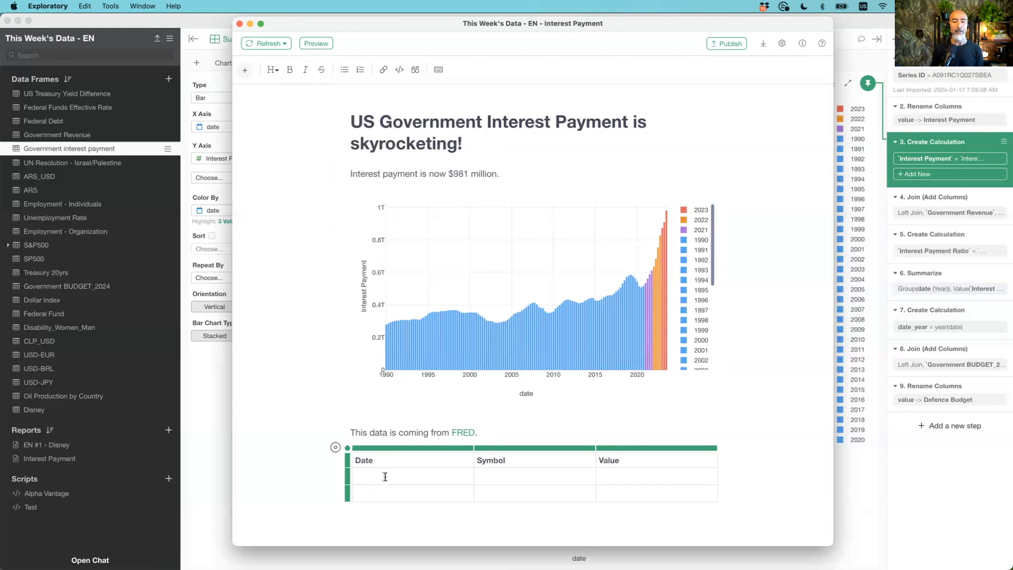
Fill the table's first data row with 9/3, APPL and 180, and place the cursor in the next row.
type("9/3")
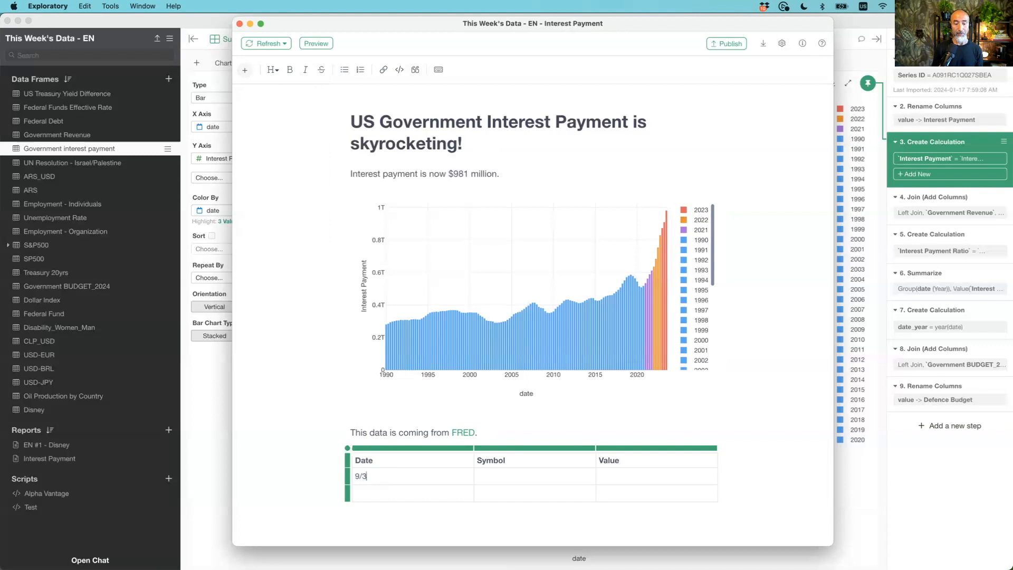
type("APPL")
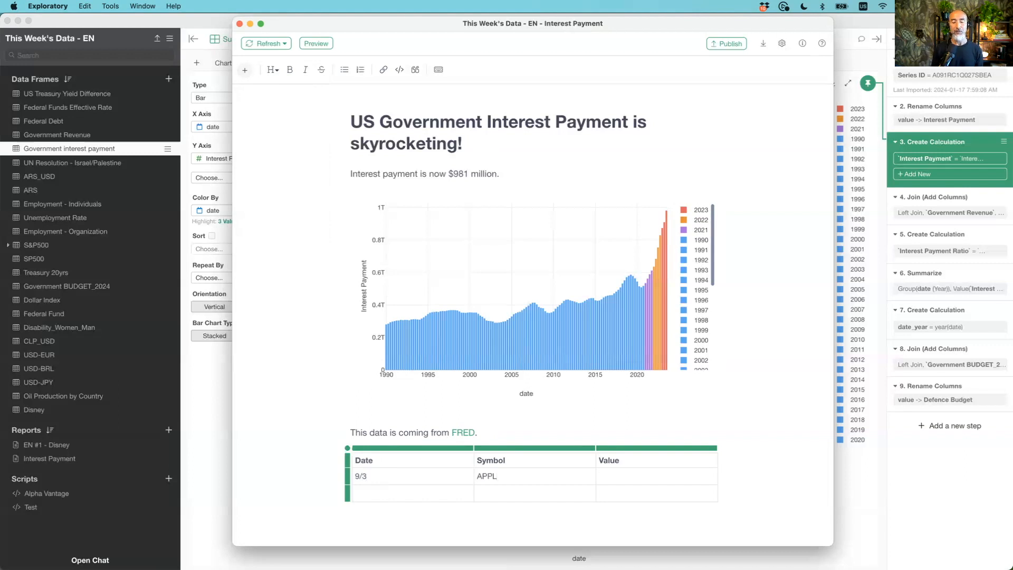
type("180")
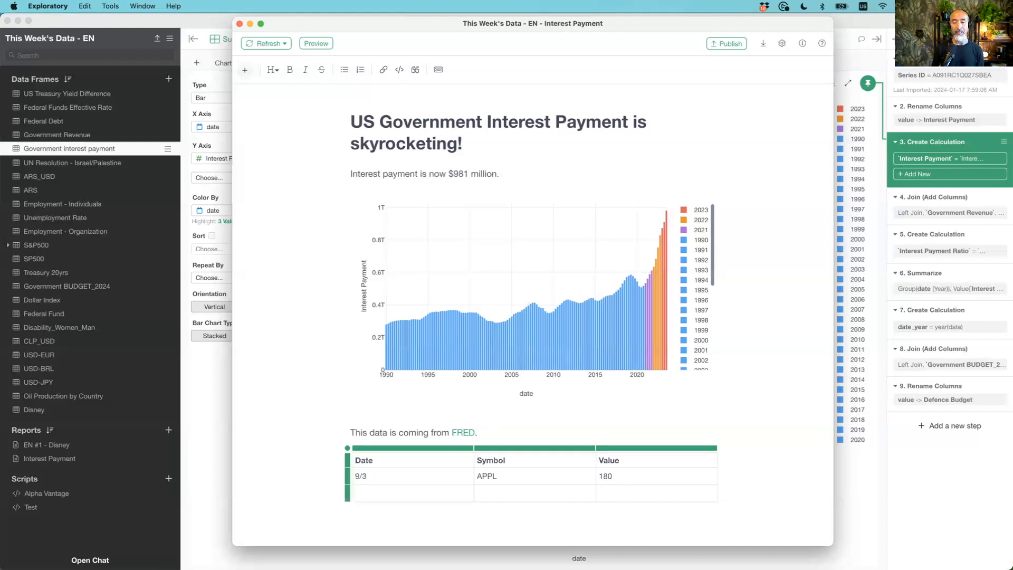
left_click(427, 491)
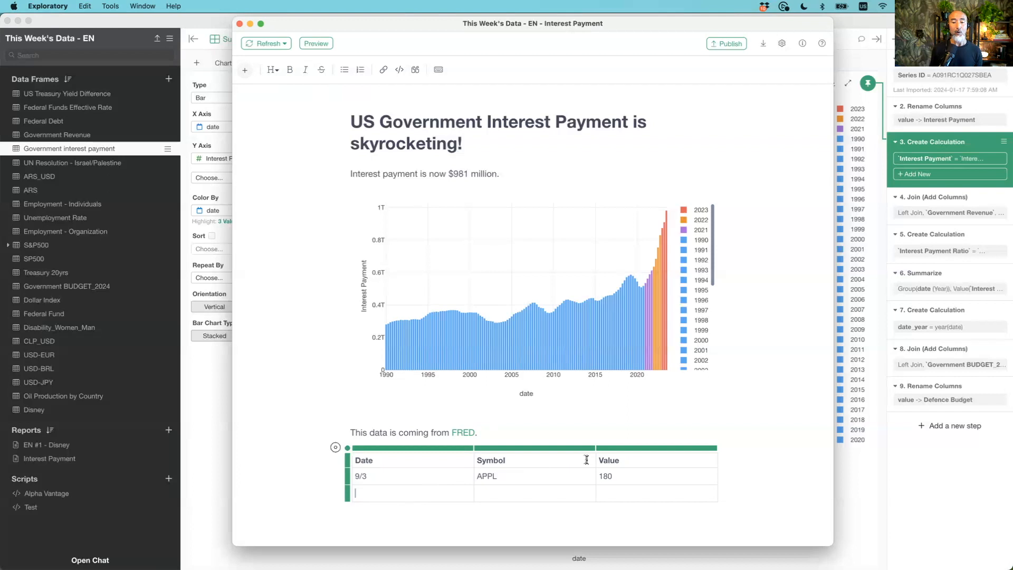
Add an empty column after Value and an empty row below the table's last row.
left_click(661, 448)
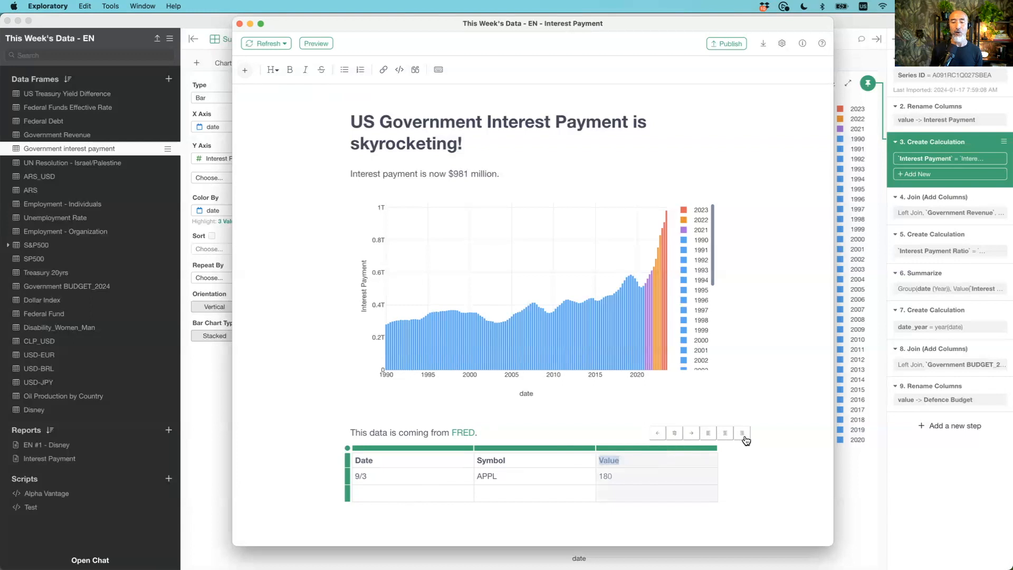
left_click(692, 434)
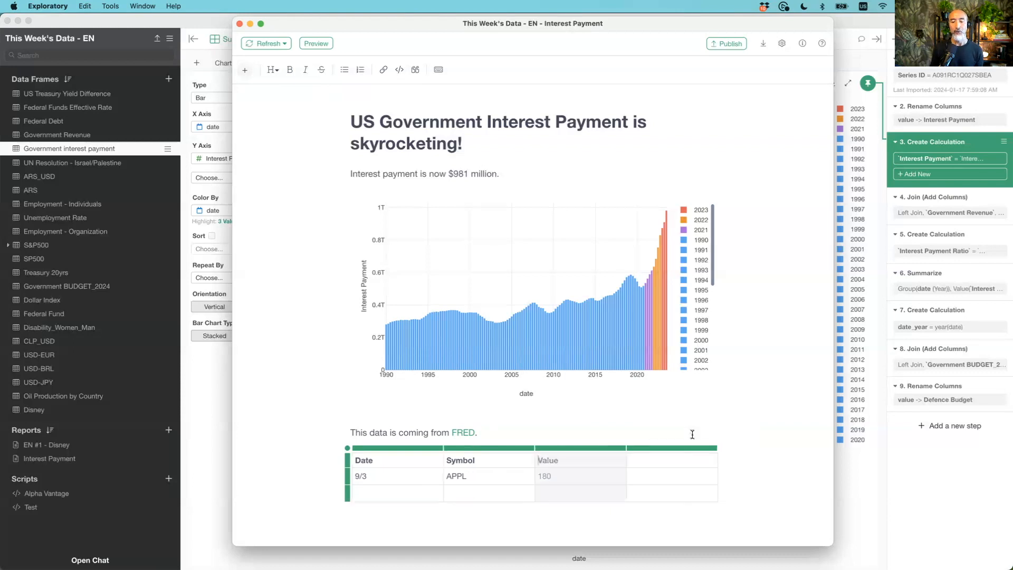
left_click(349, 498)
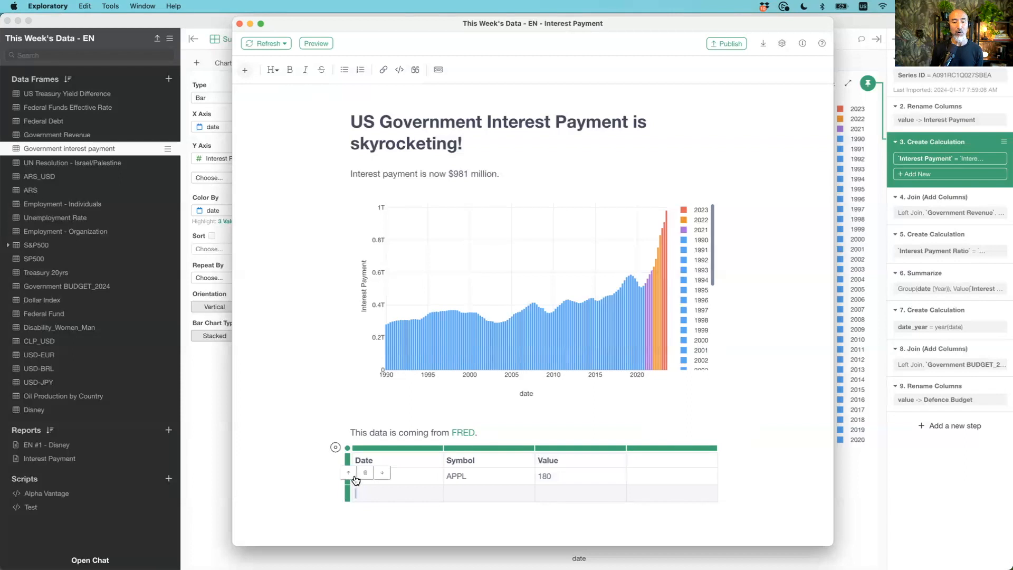
left_click(384, 473)
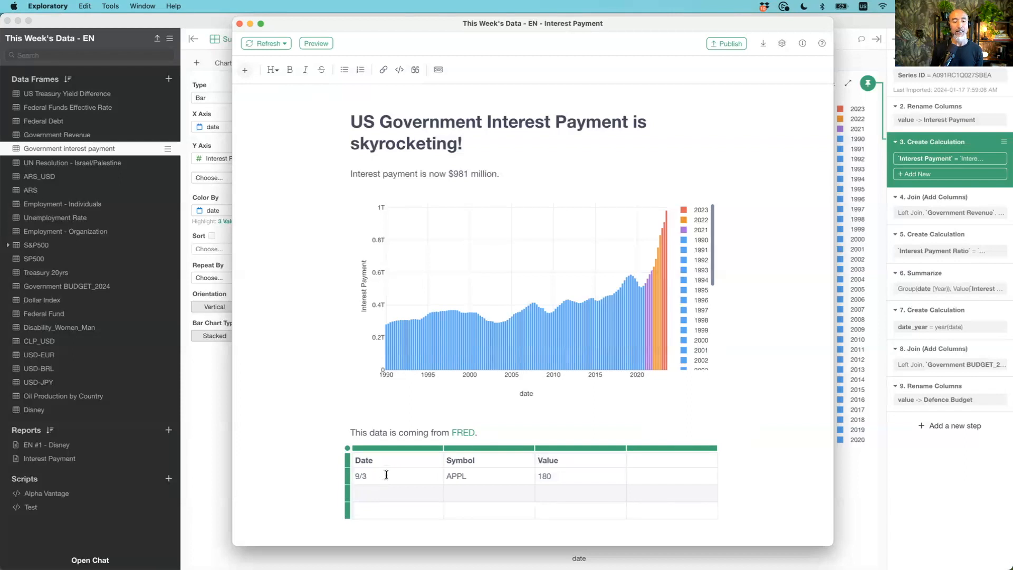
Delete the extra empty row at the end of the note's Date, Symbol and Value table.
left_click(350, 497)
left_click(366, 473)
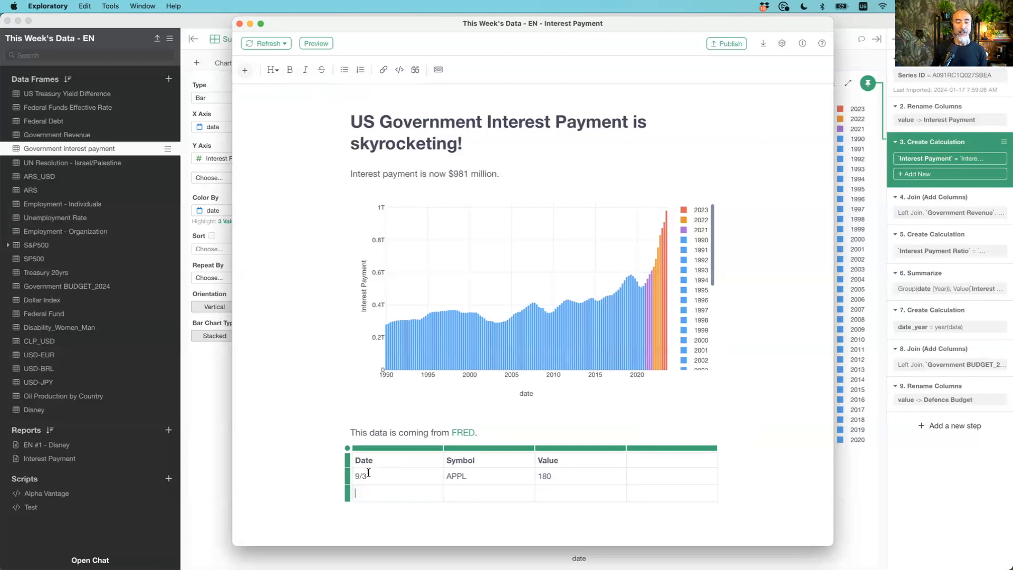
left_click(418, 523)
left_click(410, 515)
key("Down")
key("Down")
key("Return")
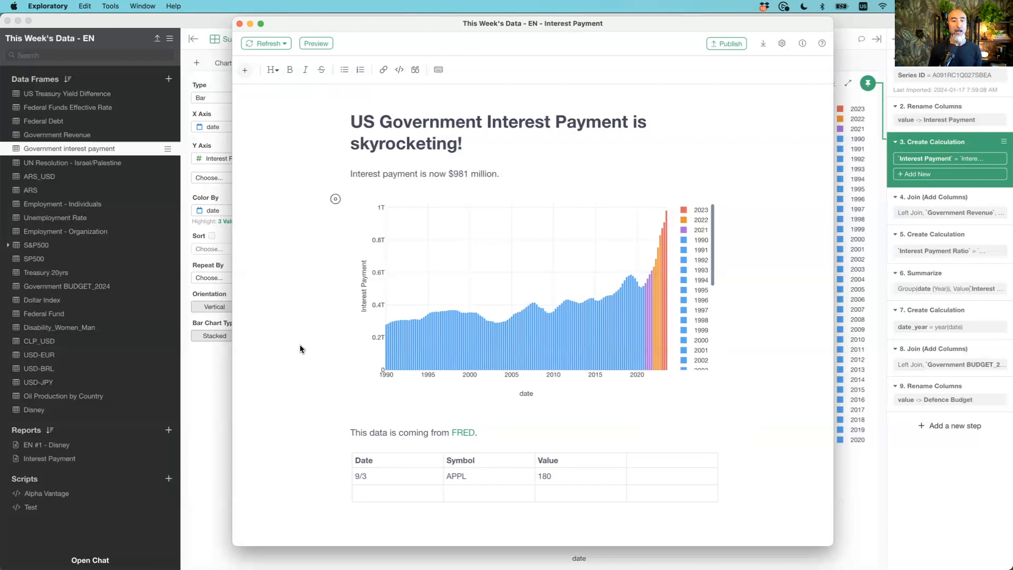
Insert the image TWD-5-US-Gov-Interest-Payment-en.png from the Exploratory_v9 folder on a new line below the note's heading.
left_click(526, 145)
key("Return")
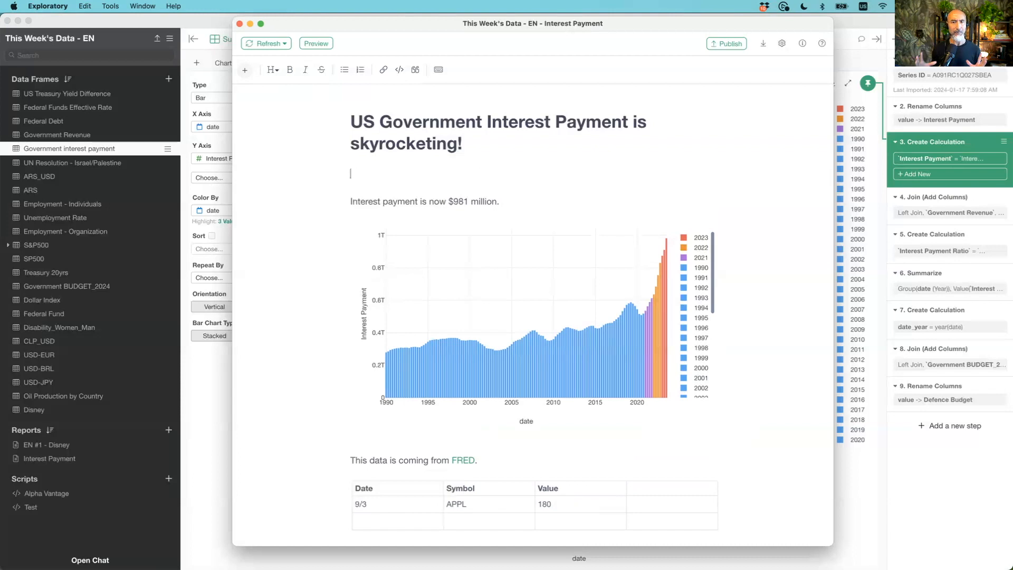
key("super+Tab")
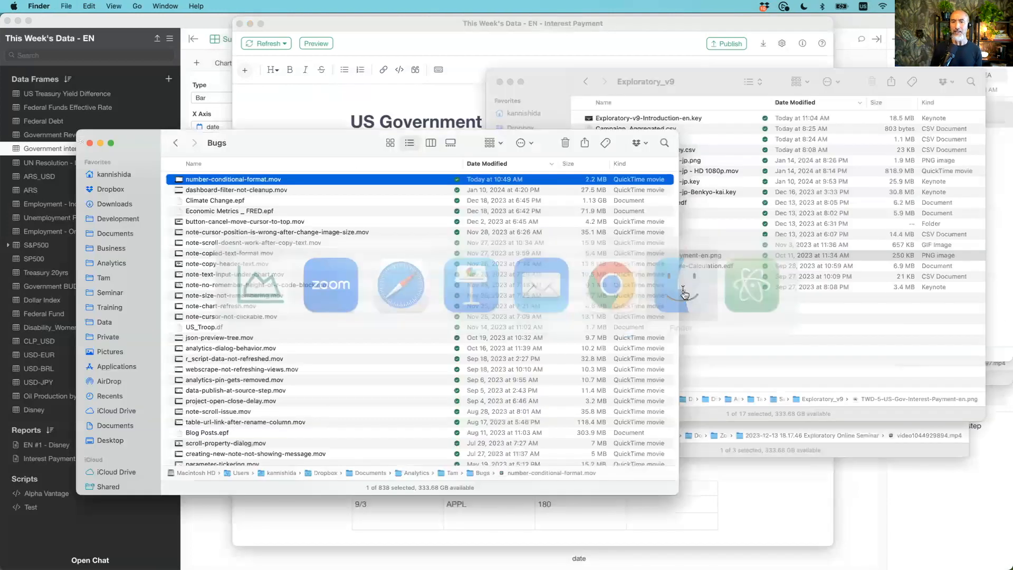
left_click_drag(328, 142, 694, 159)
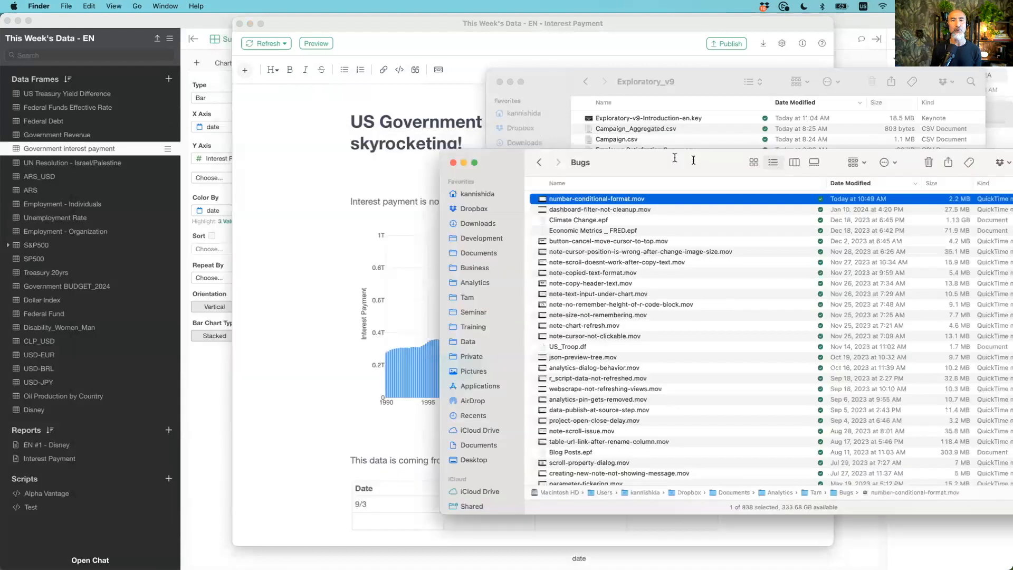
left_click(706, 79)
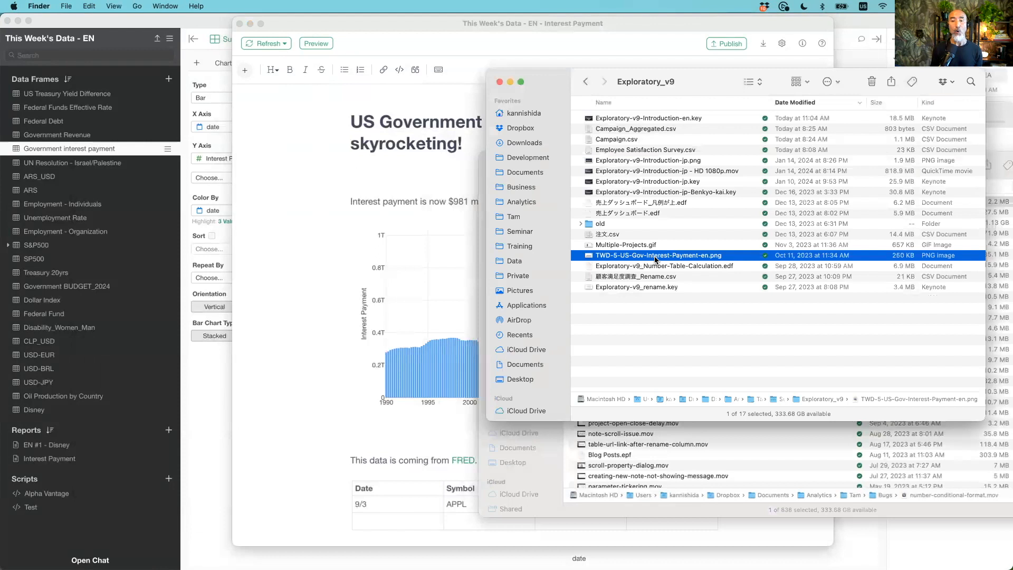
left_click_drag(395, 163, 404, 169)
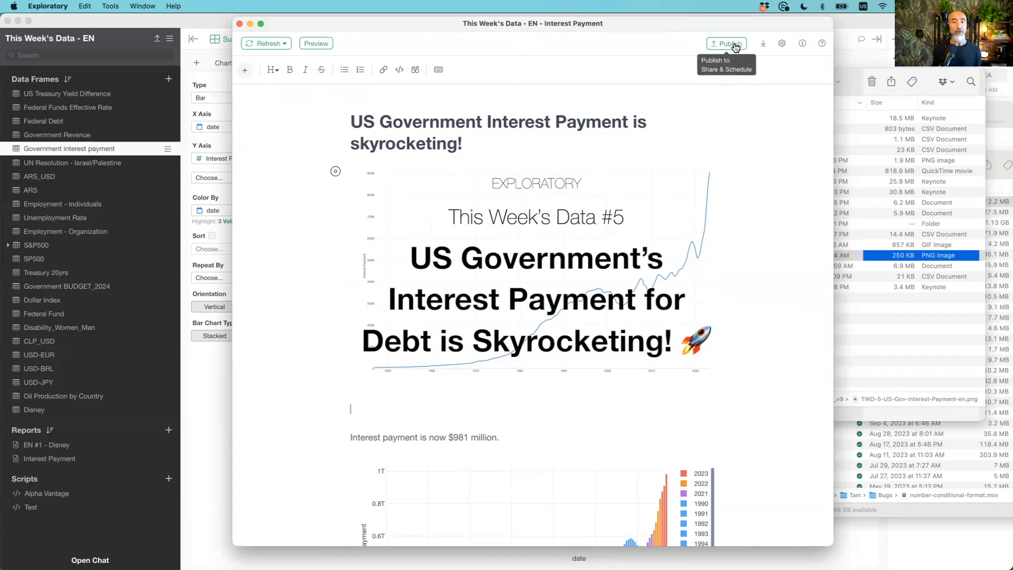
Look over the note's export options and close the Interest Payment note.
left_click(765, 47)
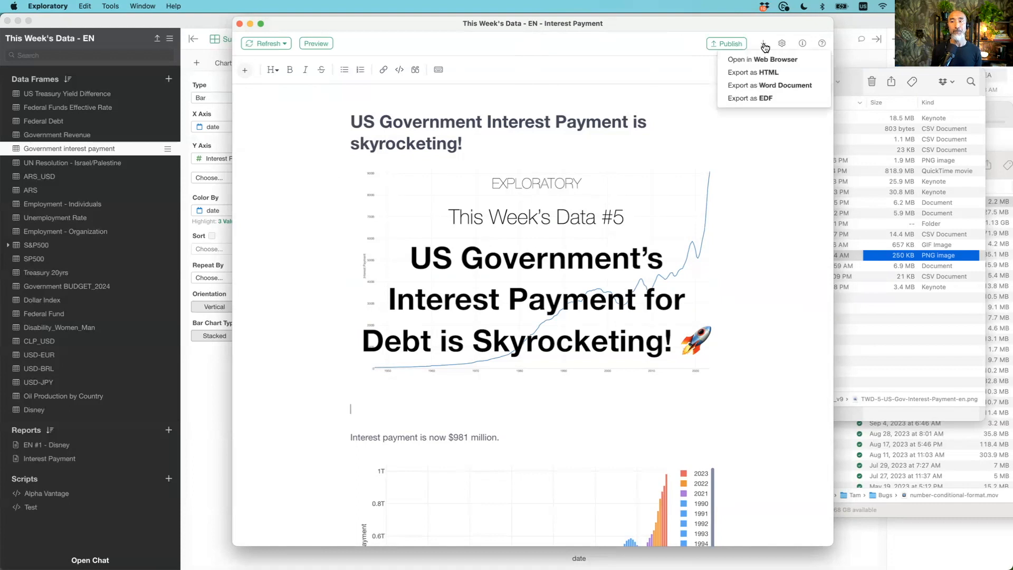
left_click(635, 45)
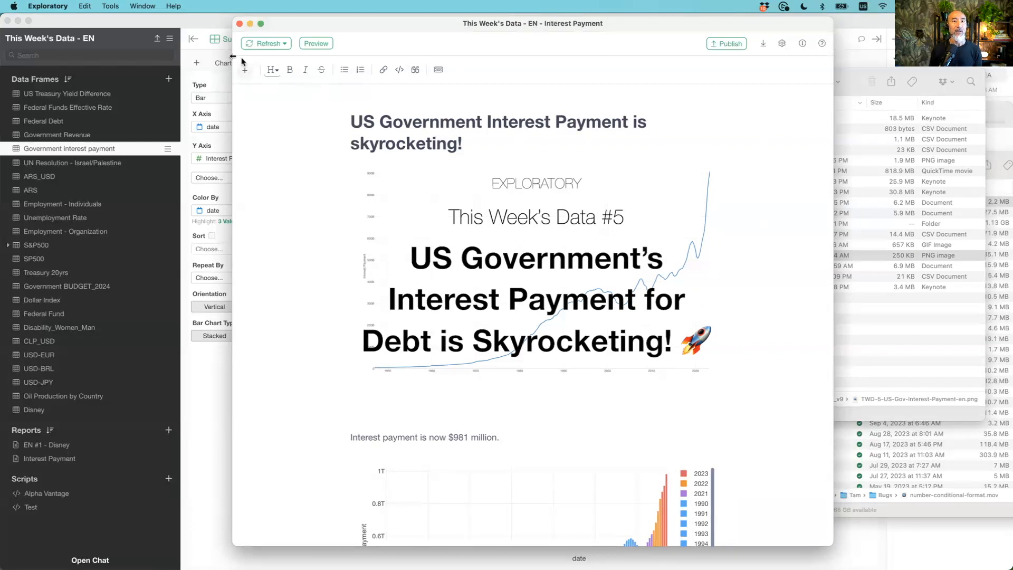
left_click(239, 23)
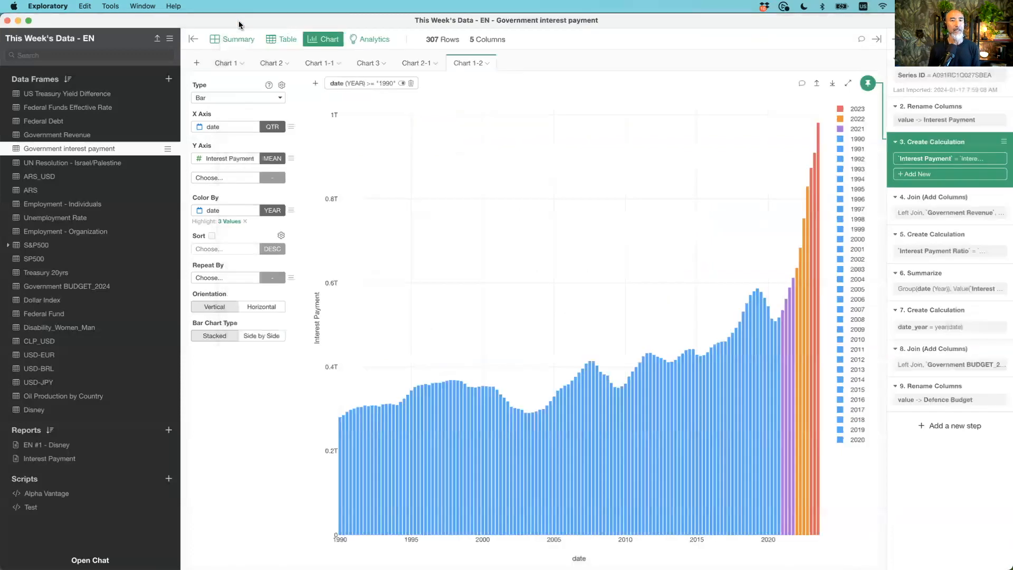
Switch to Keynote and advance through the Dashboard, Project and Note slides to the Data Wrangling slide.
key("super+Tab")
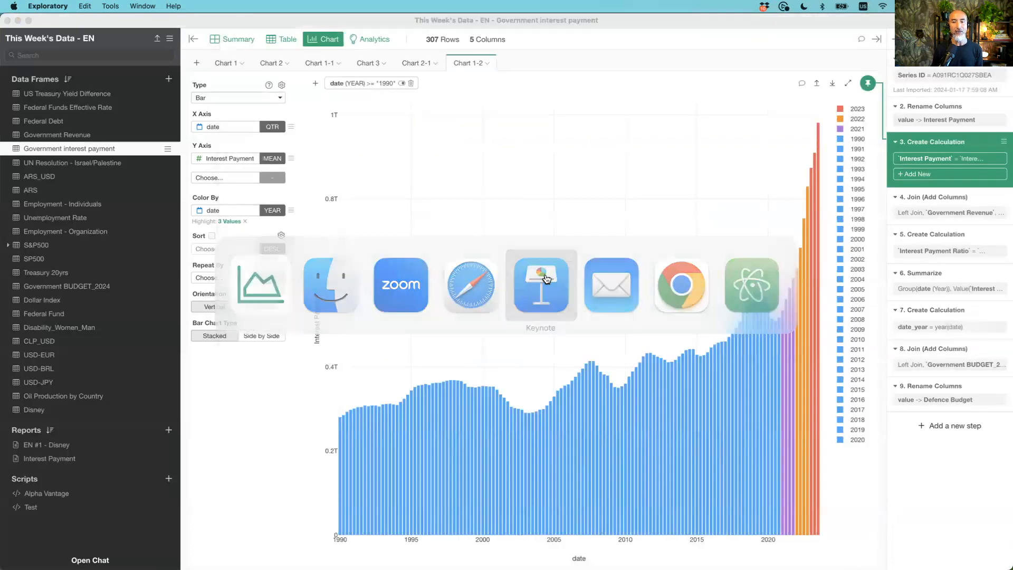
left_click(542, 278)
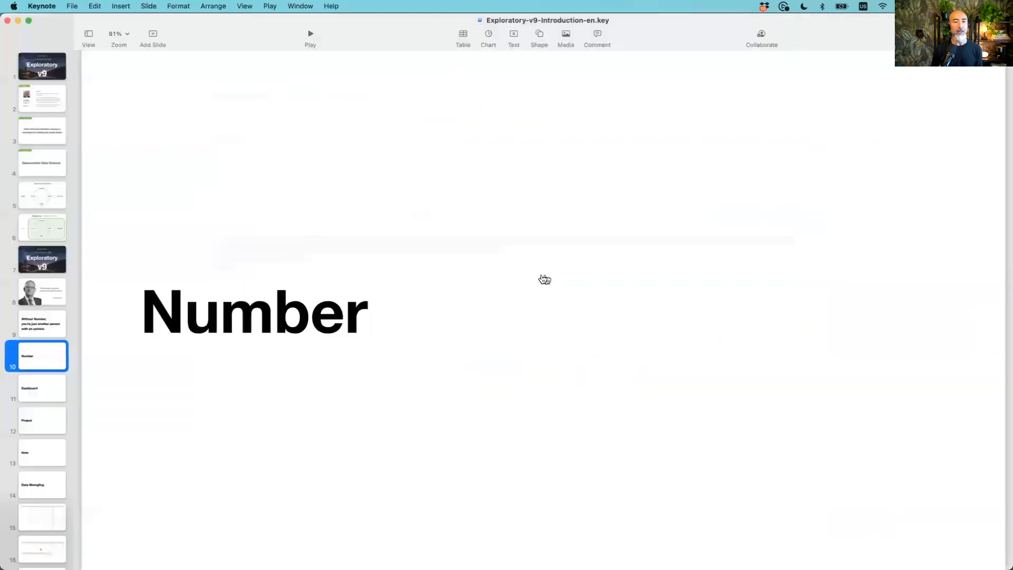
left_click(37, 388)
left_click(39, 426)
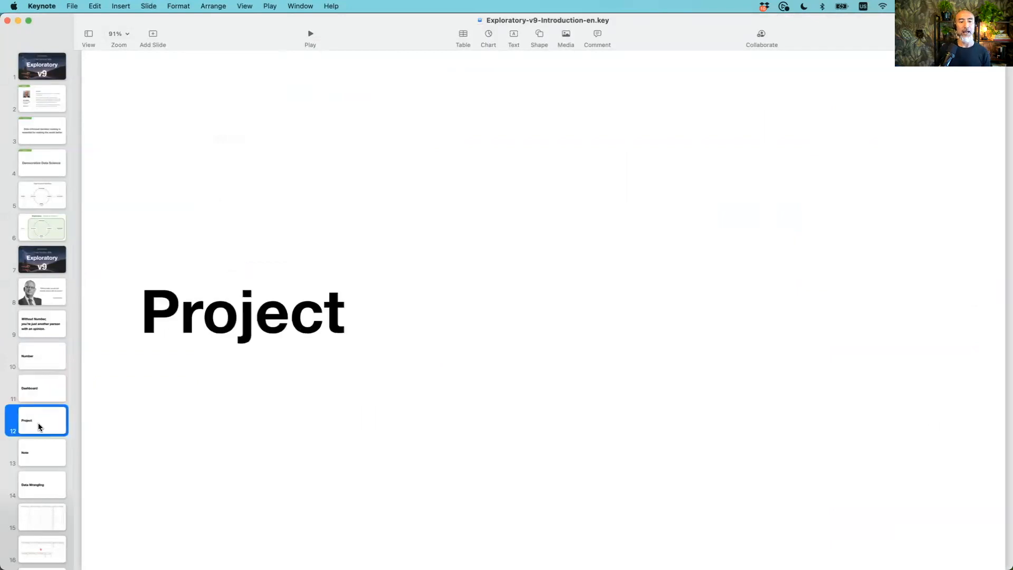
key("Down")
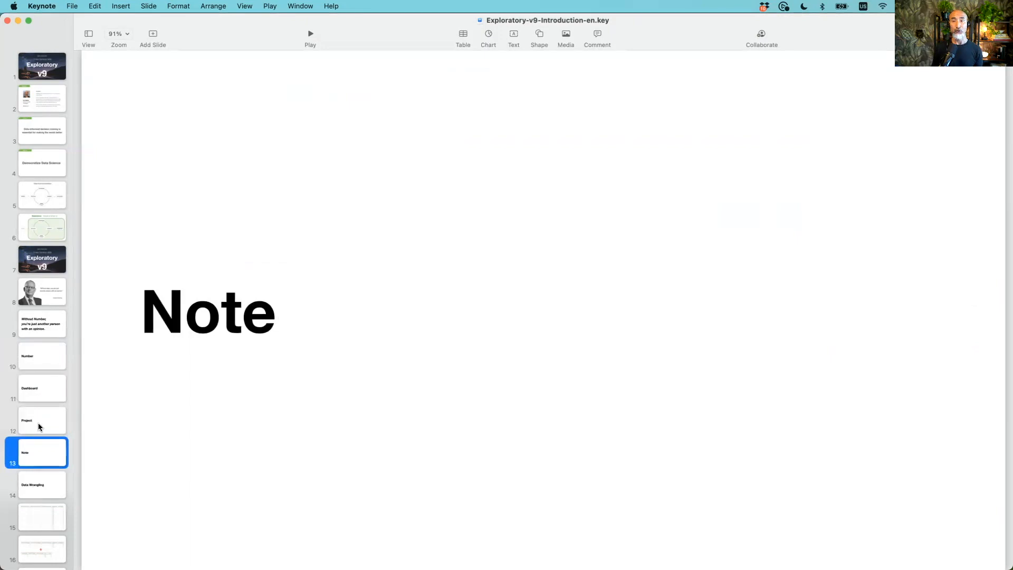
key("Down")
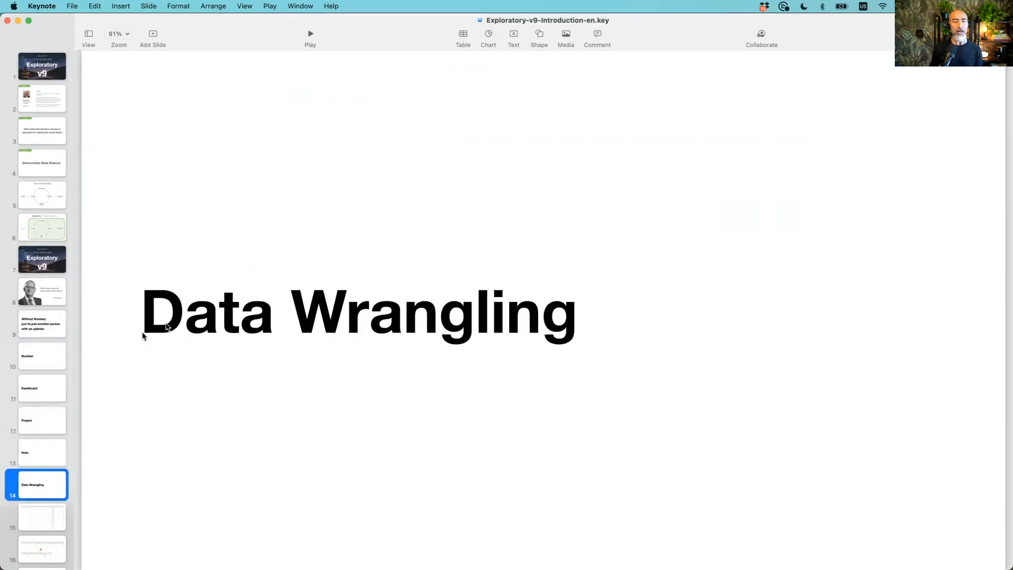
Switch to Exploratory's v9 Introduction project, open the Employee_Satisfaction_Survey_Rename data frame and examine its column names from first to last.
key("super+Tab")
left_click(335, 289)
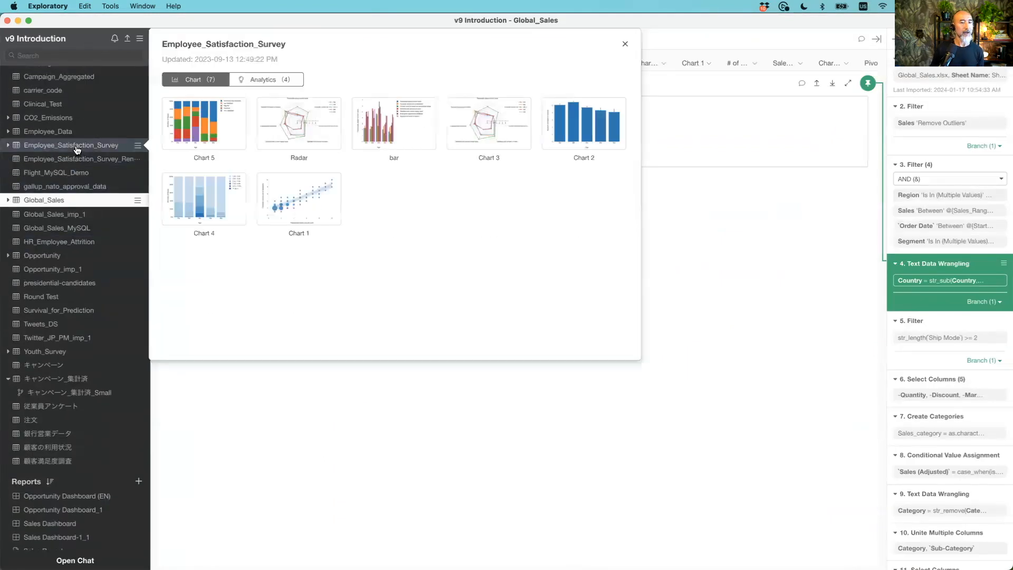
left_click(77, 165)
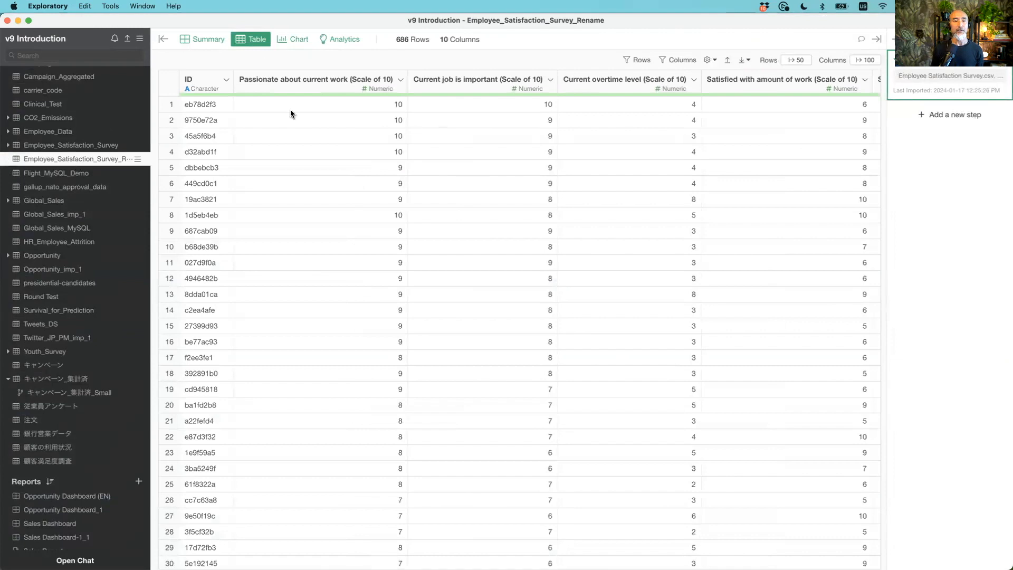
scroll(410, 199, "right", 5)
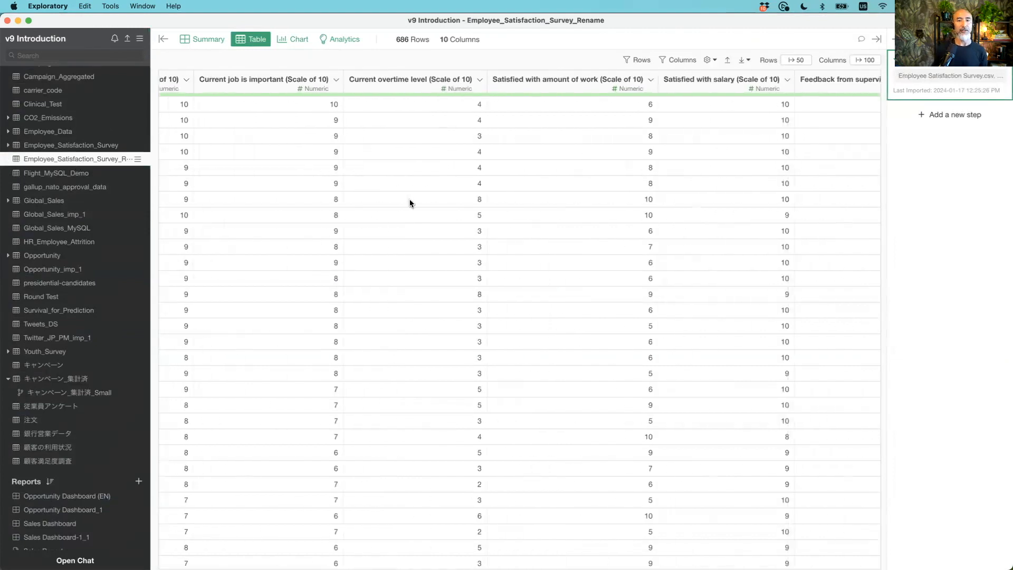
scroll(413, 176, "left", 3)
scroll(413, 175, "left", 3)
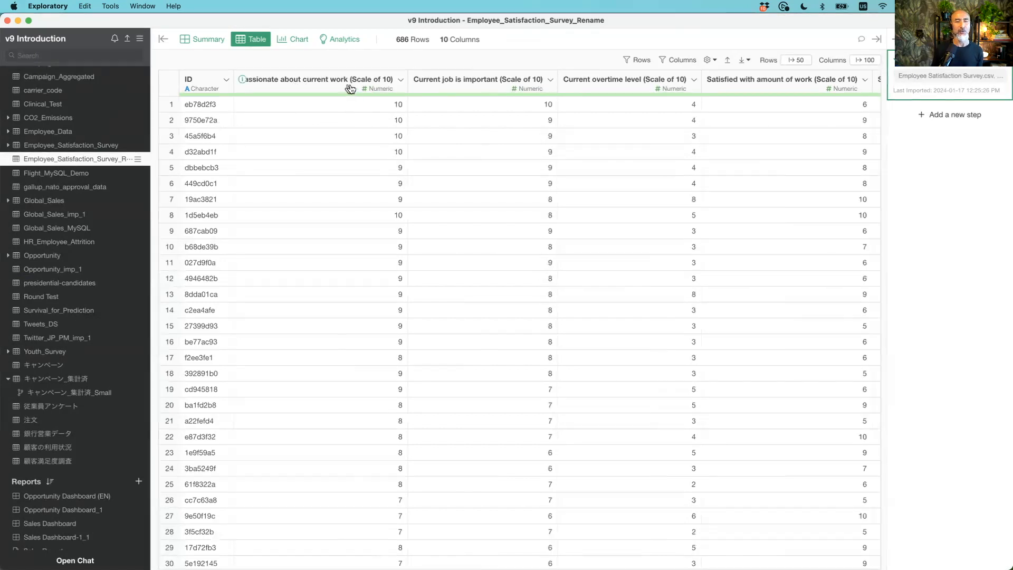
scroll(592, 188, "right", 5)
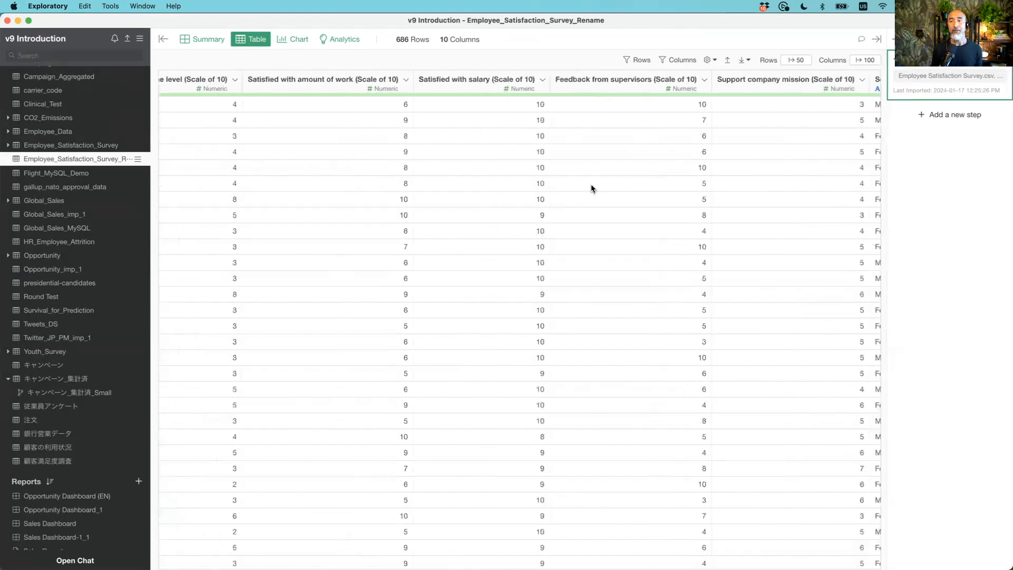
scroll(591, 188, "right", 3)
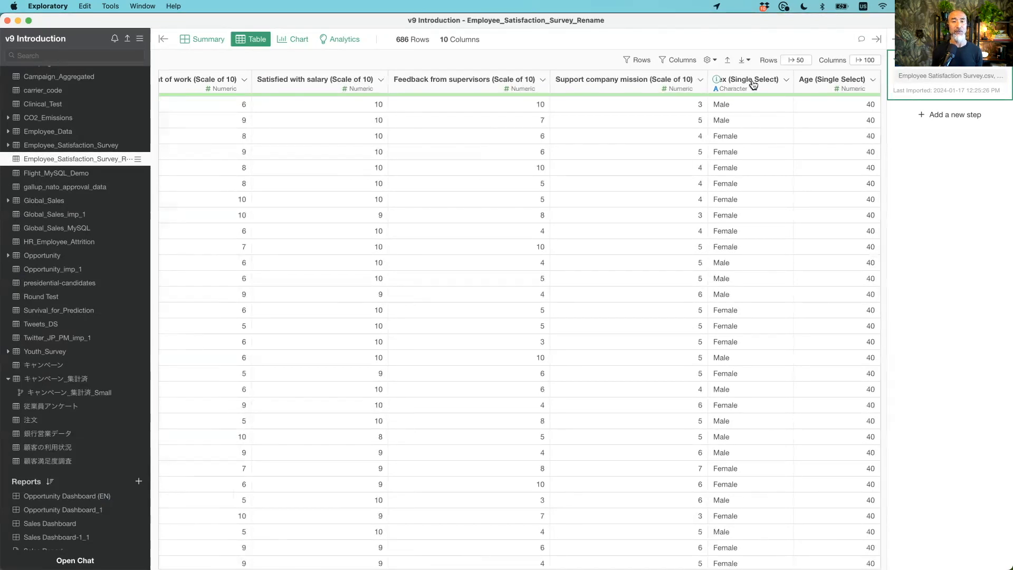
scroll(436, 184, "left", 10)
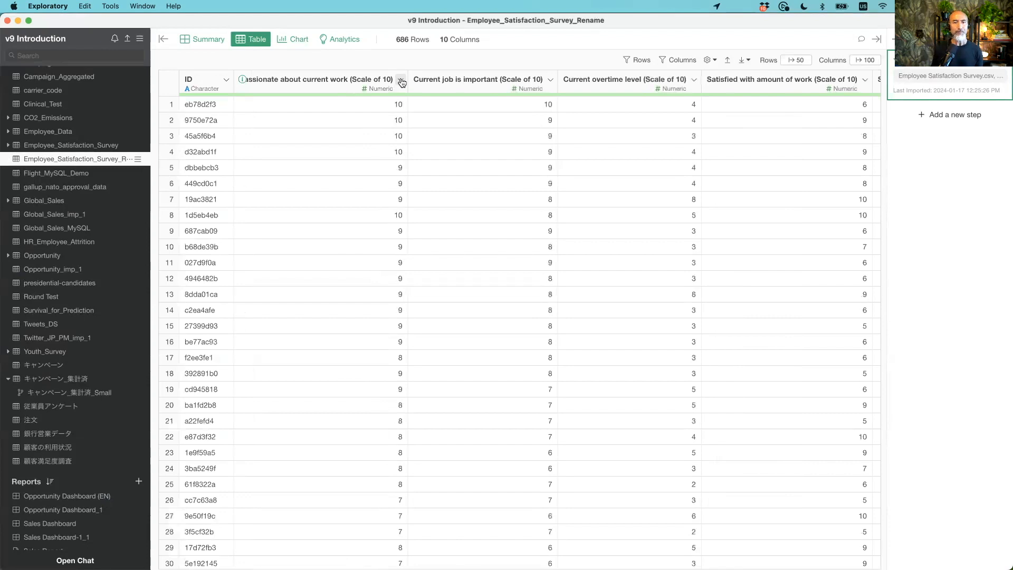
left_click(402, 81)
mouse_move(415, 95)
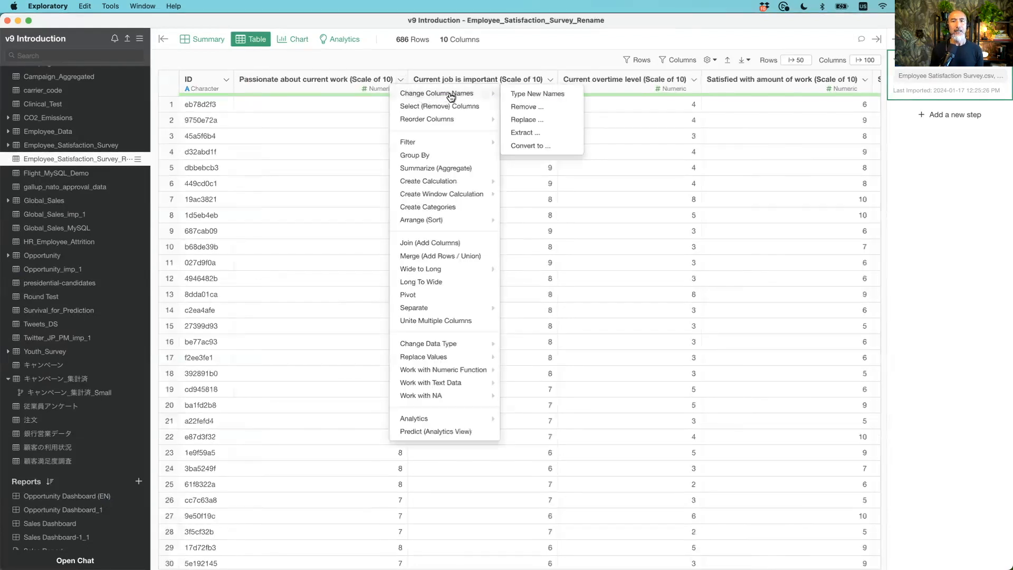
left_click(524, 95)
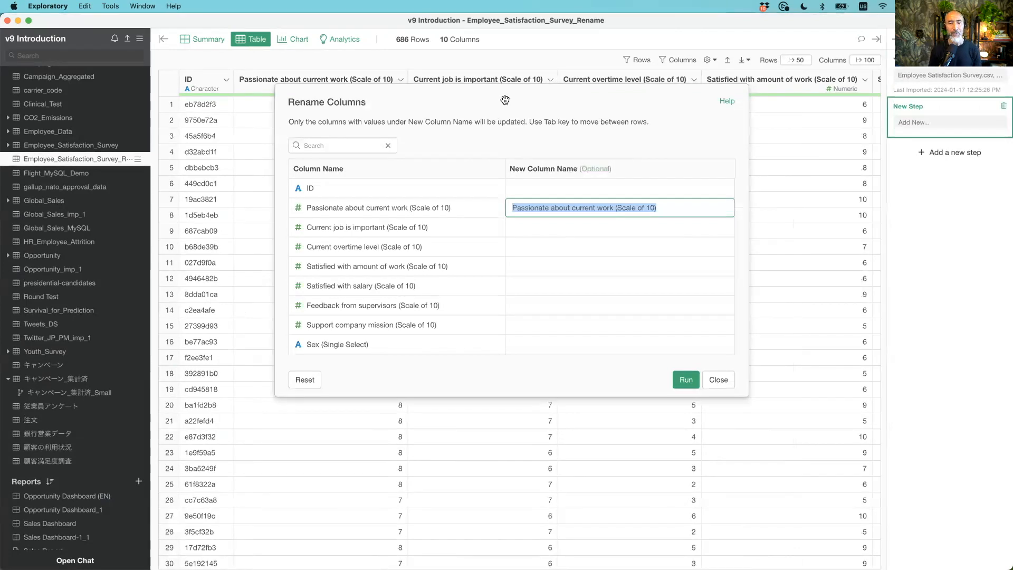
scroll(533, 306, "down", 2)
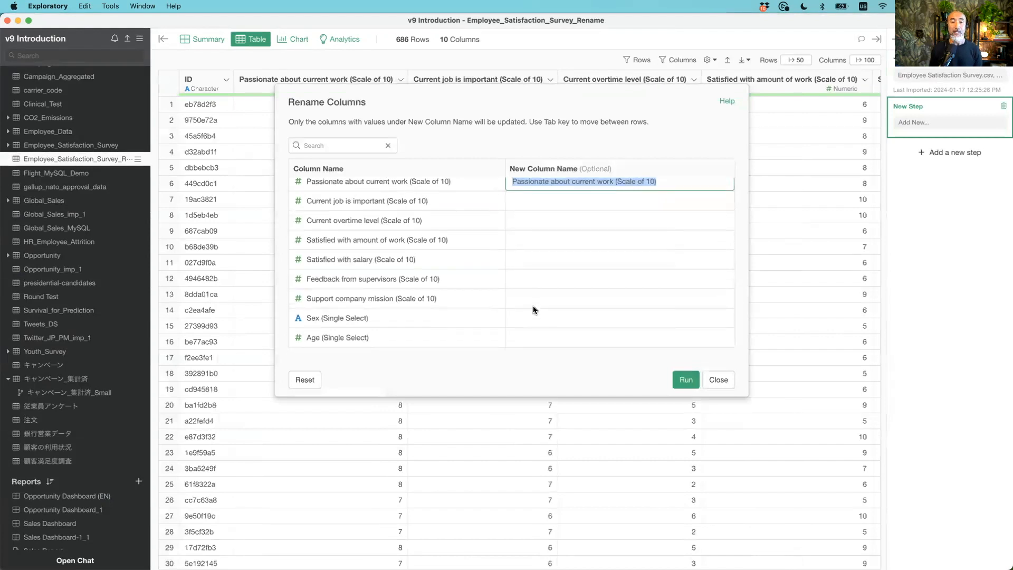
scroll(533, 306, "up", 2)
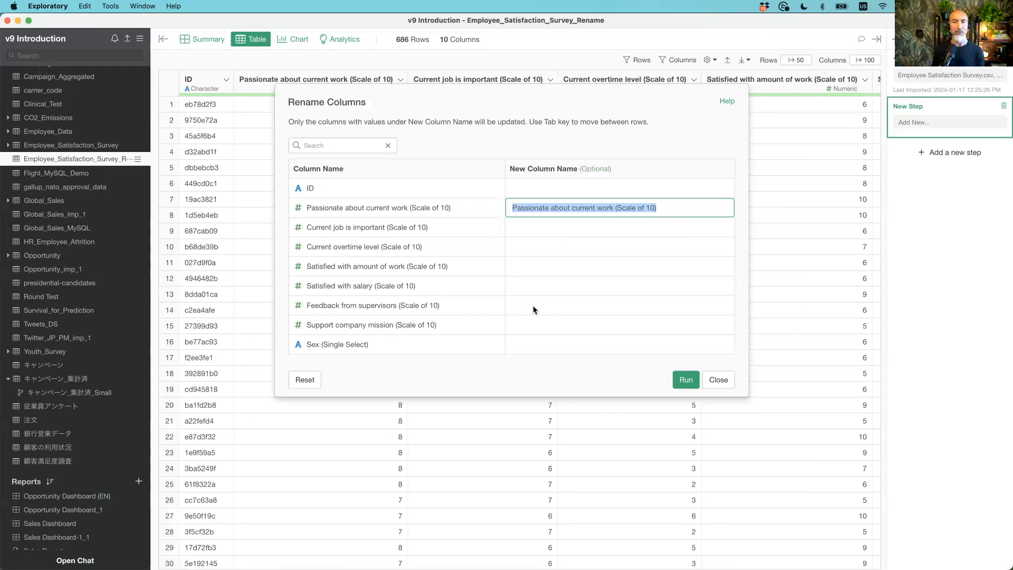
left_click(718, 380)
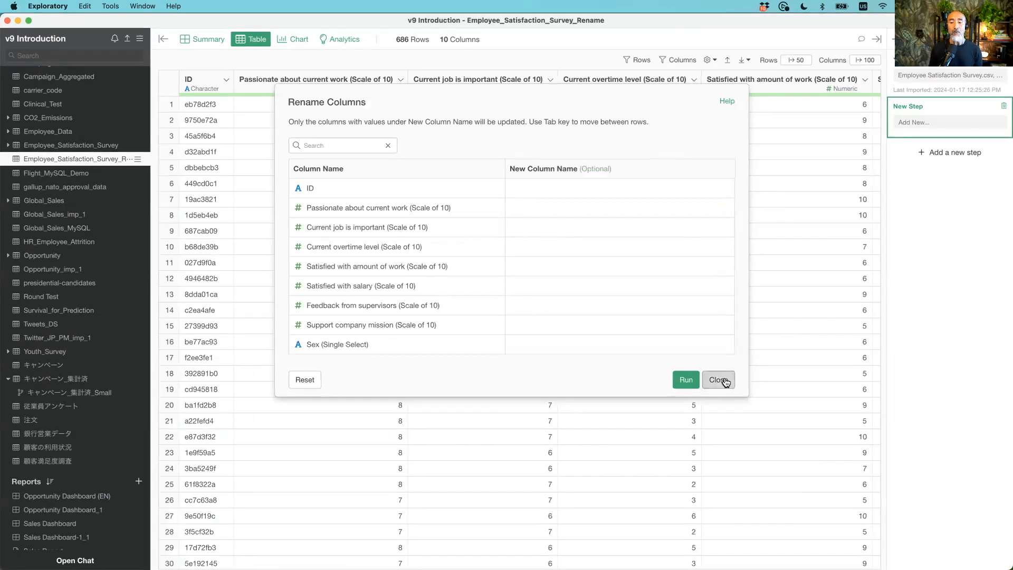
left_click(599, 291)
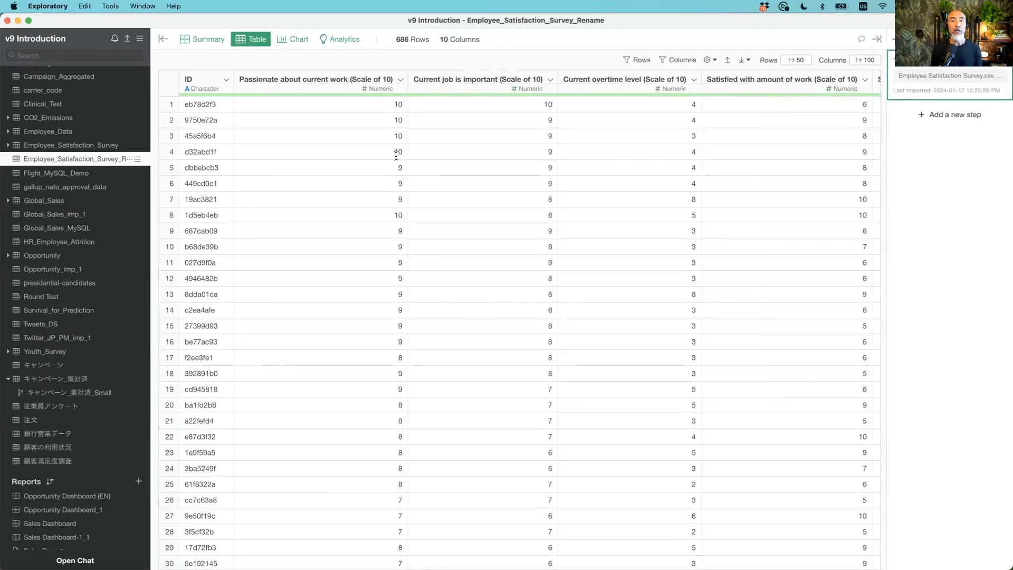
left_click(226, 80)
mouse_move(246, 385)
mouse_move(248, 358)
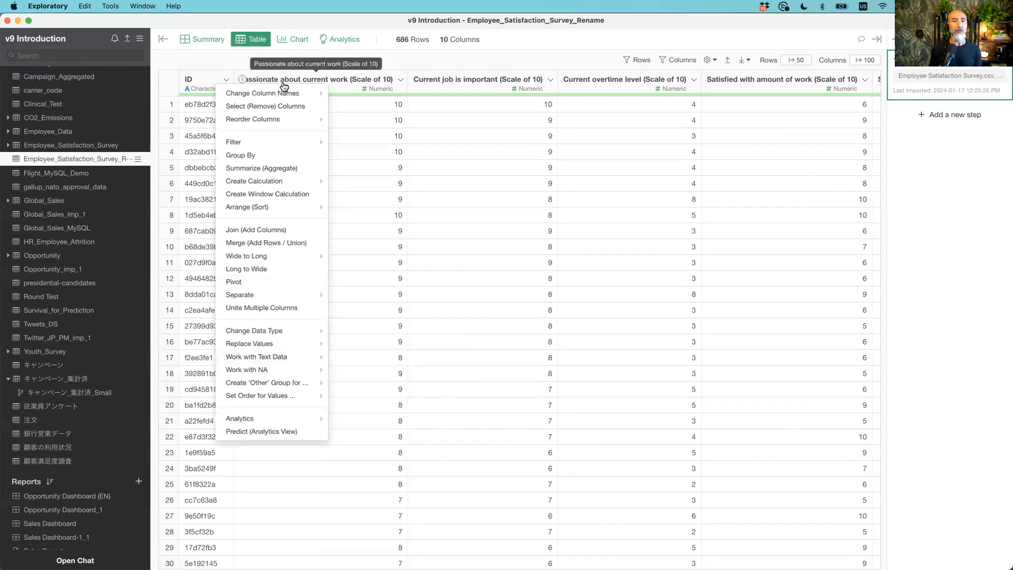
left_click(402, 80)
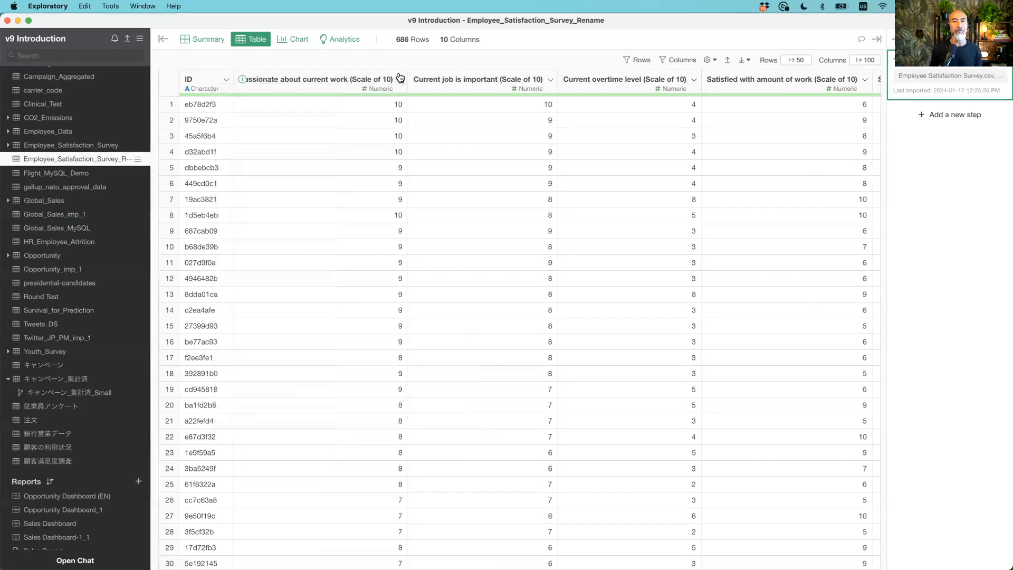
Set up a Rename With Condition step that removes Text Inside Of Specified Characters from the column names, from "(" to ")".
left_click(402, 80)
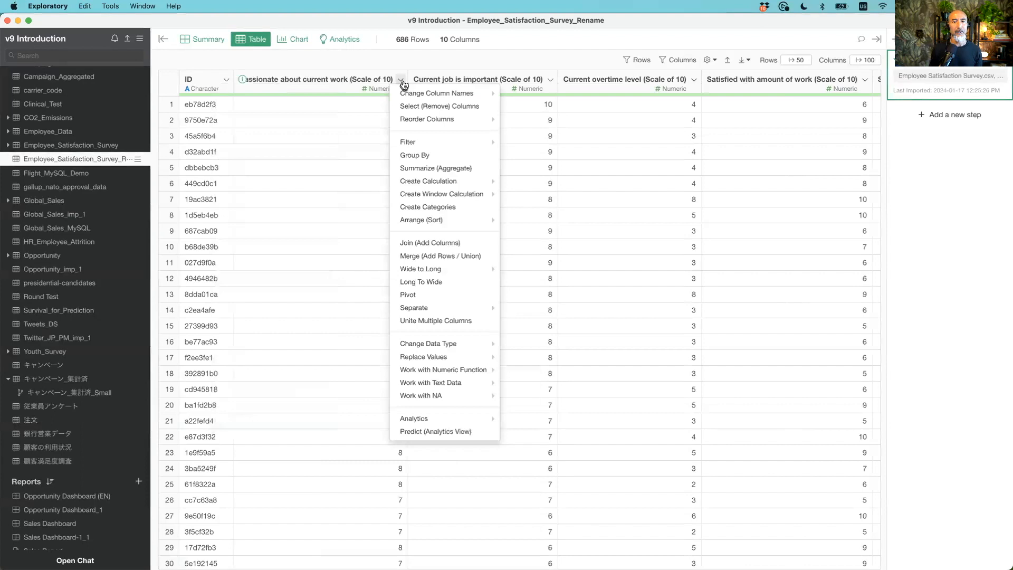
mouse_move(417, 122)
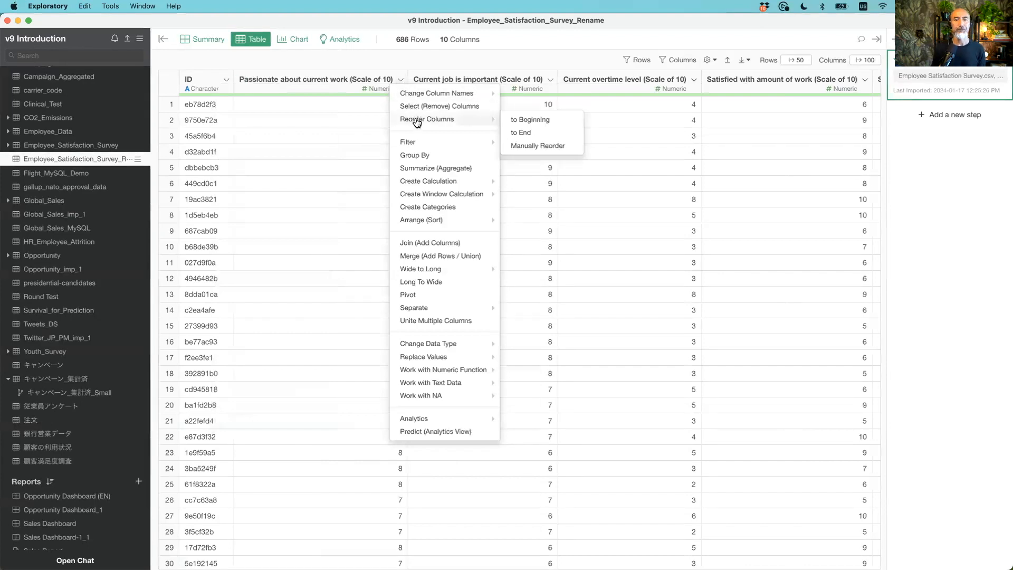
mouse_move(438, 93)
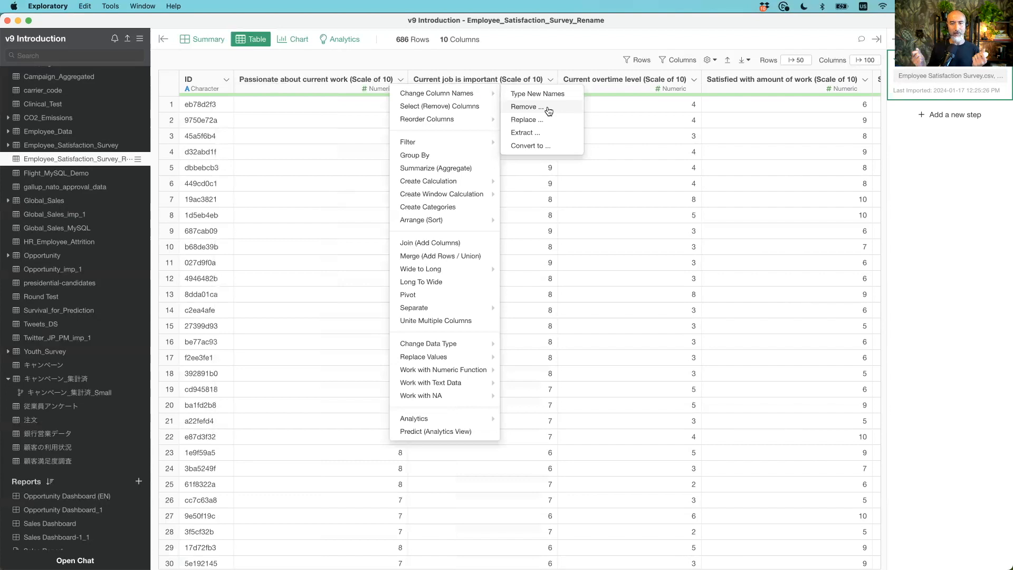
left_click(528, 106)
left_click_drag(528, 98, 556, 147)
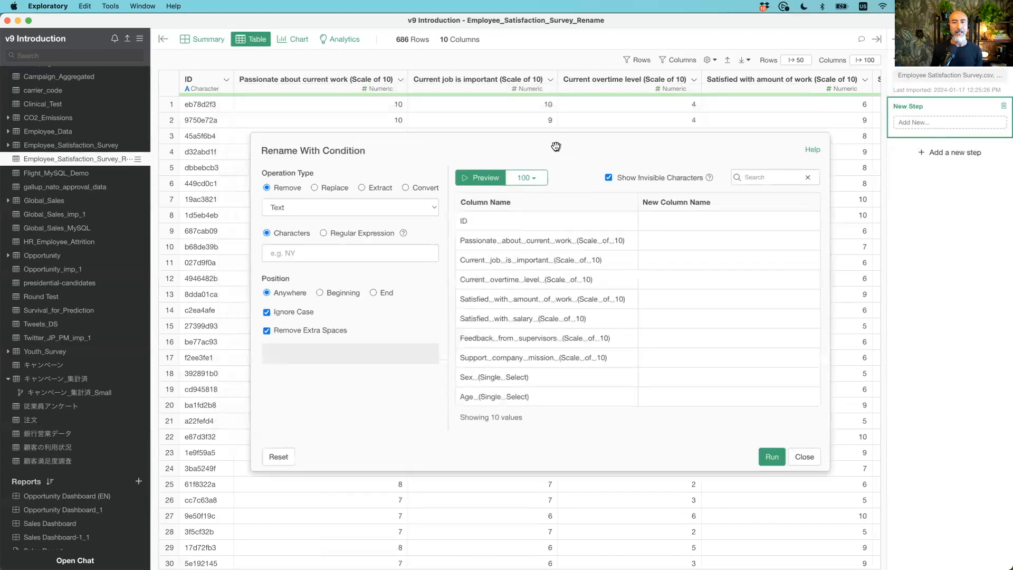
left_click(307, 207)
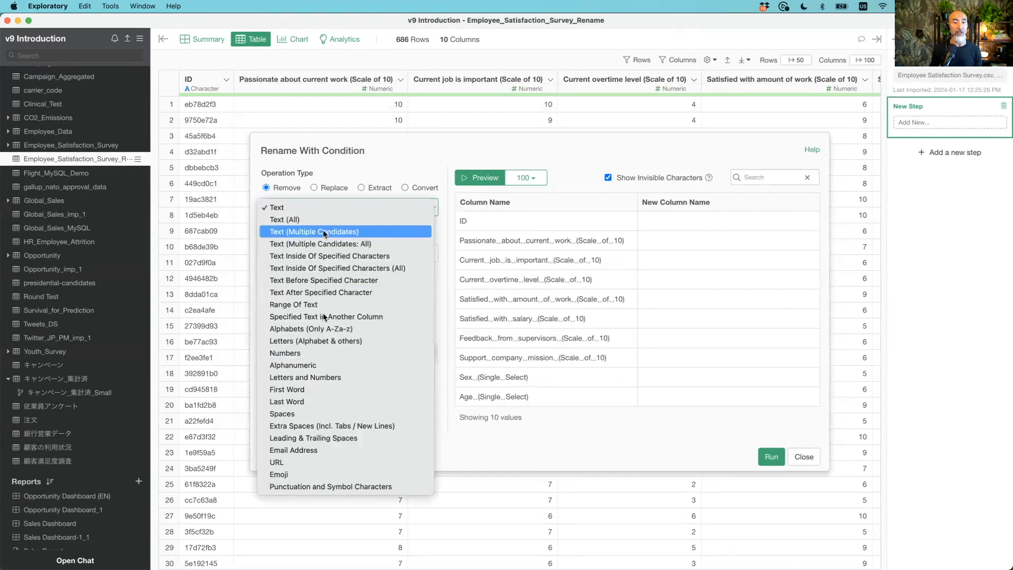
left_click(372, 257)
left_click(293, 247)
type("(")
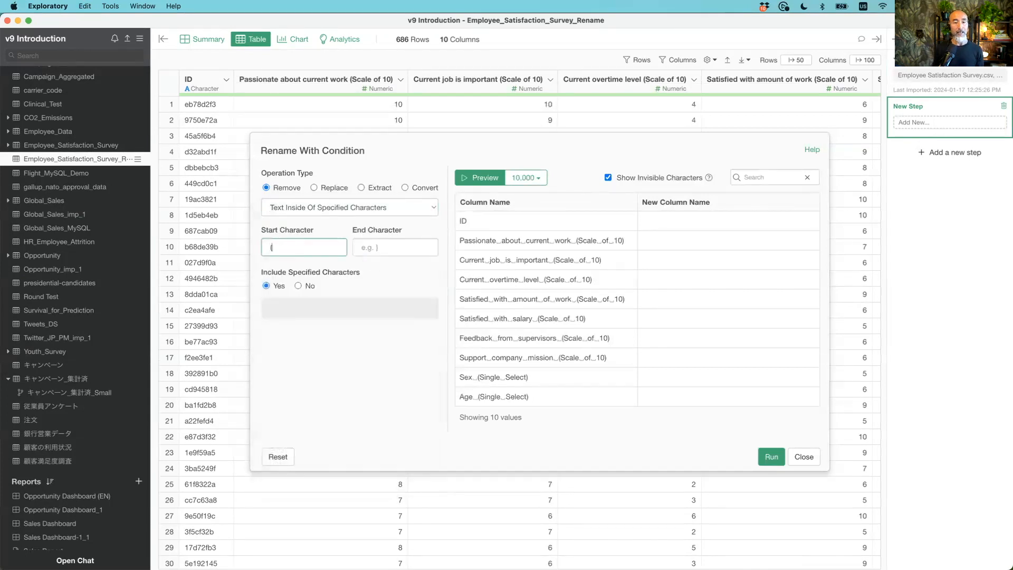
key("Tab")
type(")")
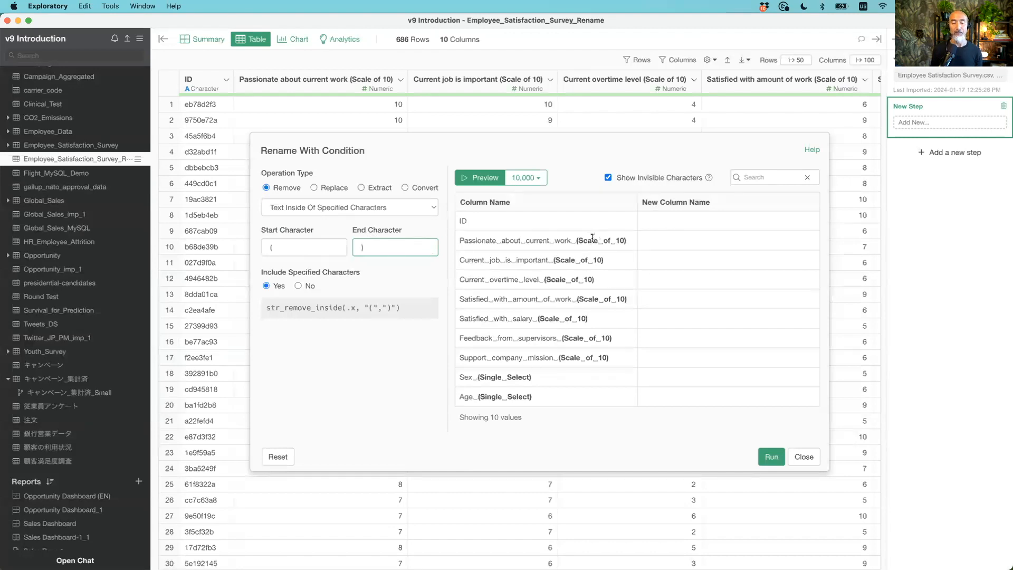
Preview and run the parenthesised-text removal, and check the renamed columns from first to last.
left_click(484, 178)
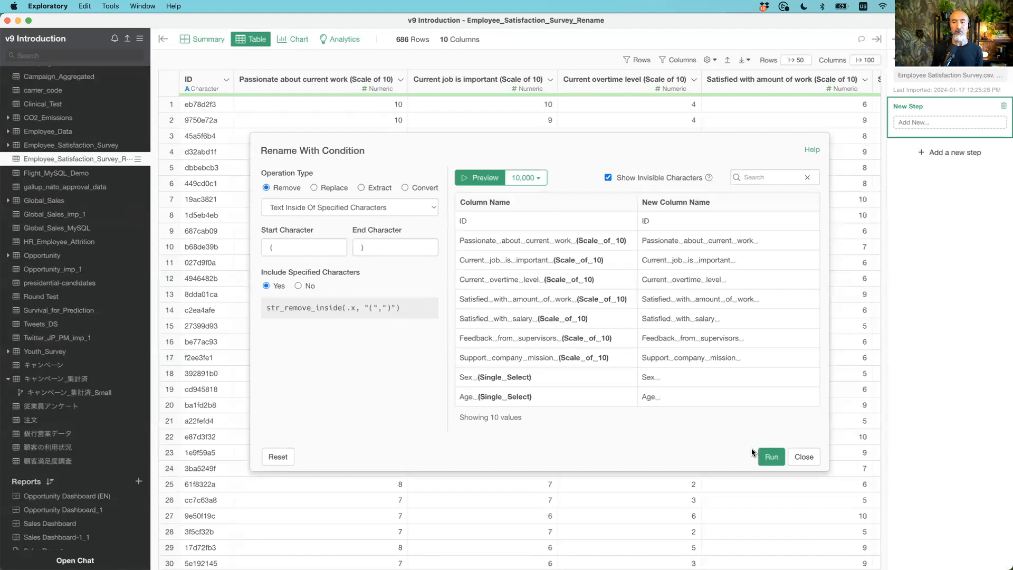
left_click(772, 457)
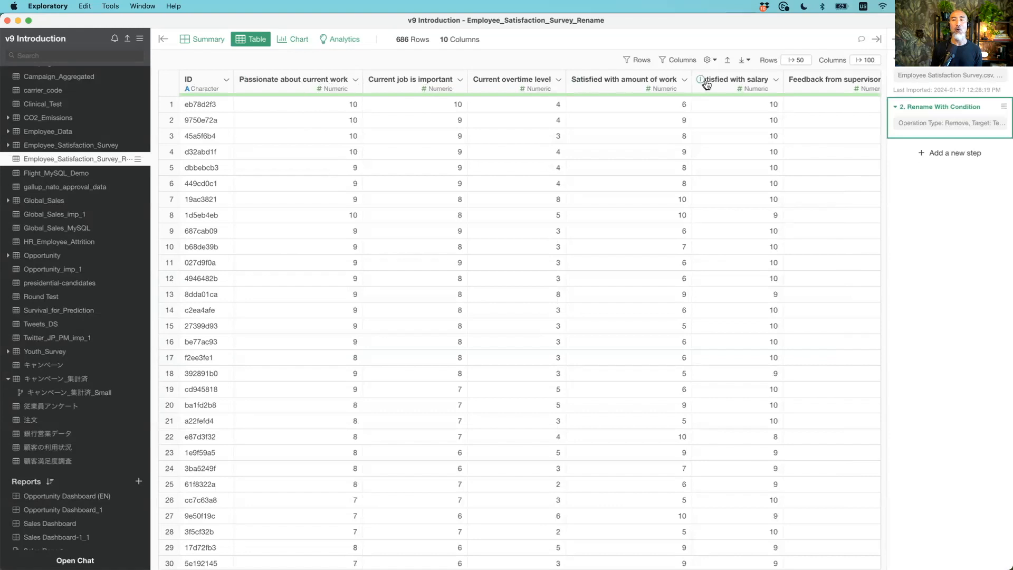
scroll(725, 86, "right", 5)
scroll(724, 86, "left", 5)
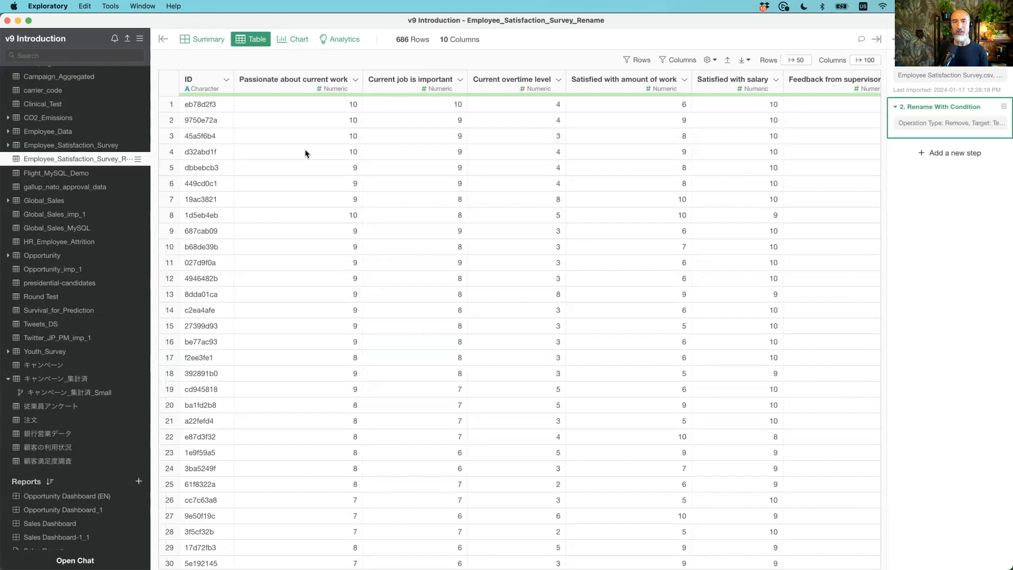
Start another Remove renaming of the column names and try Spaces as the text to remove.
left_click(356, 84)
mouse_move(378, 94)
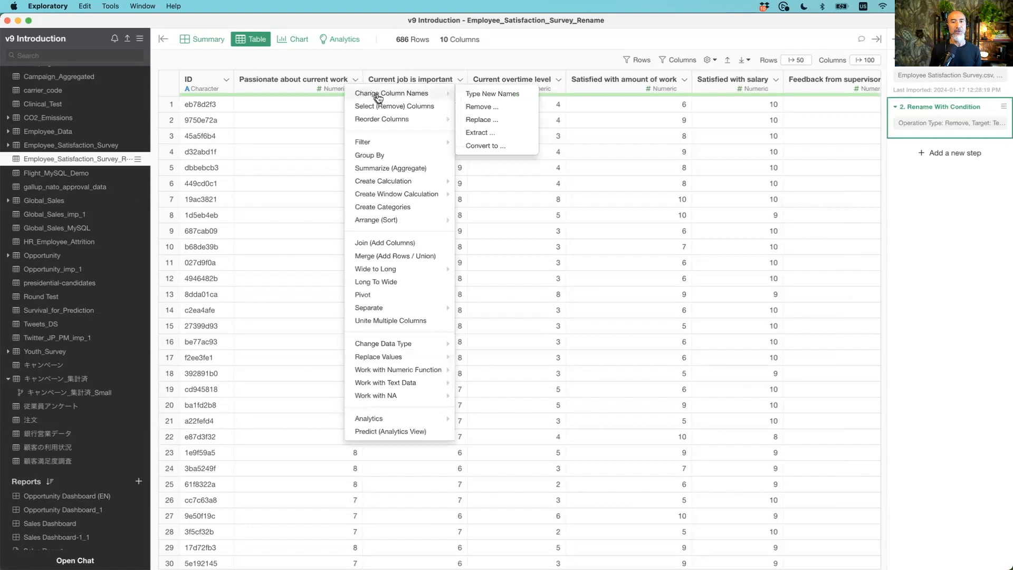
left_click(499, 107)
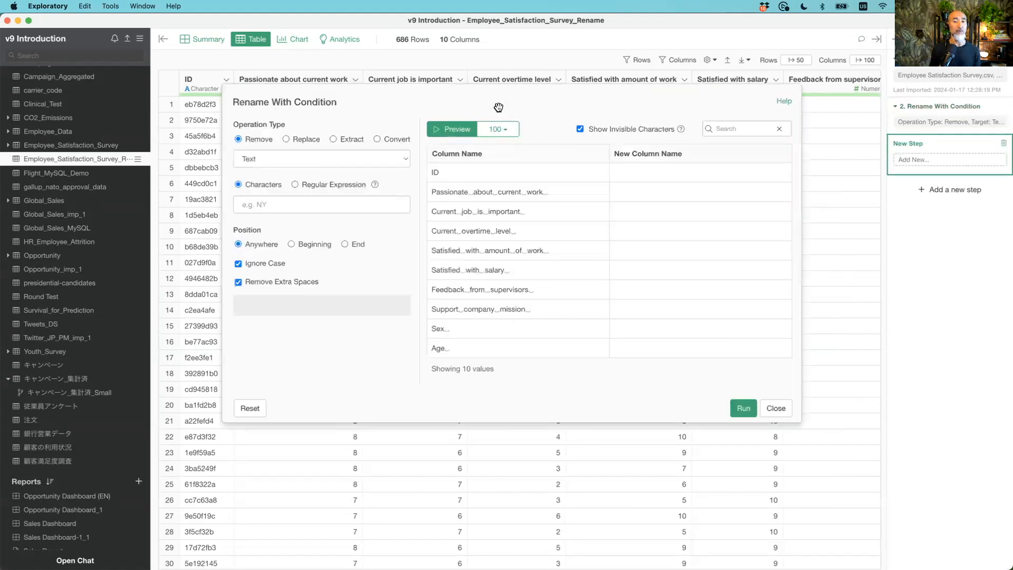
left_click(318, 159)
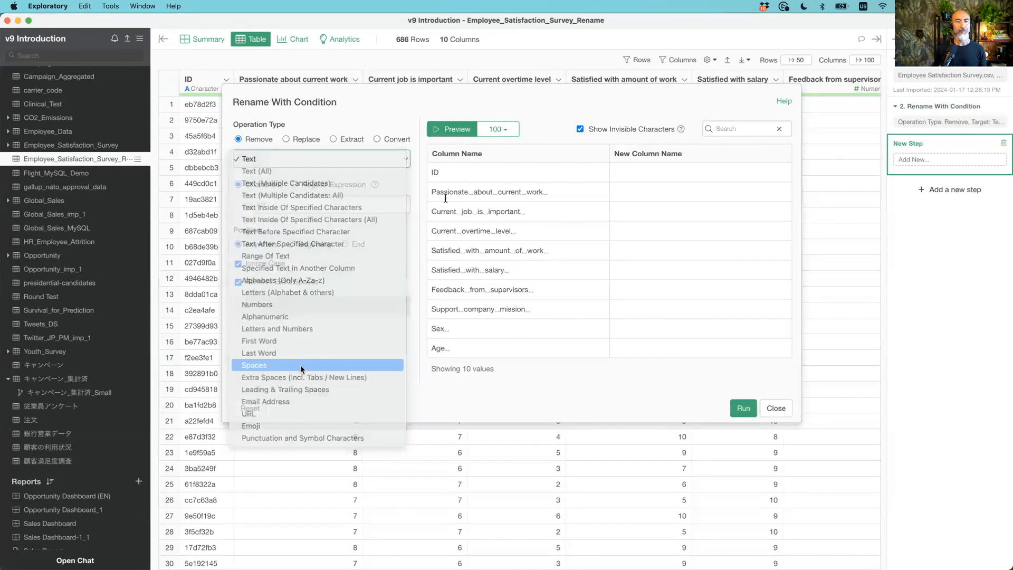
left_click(302, 365)
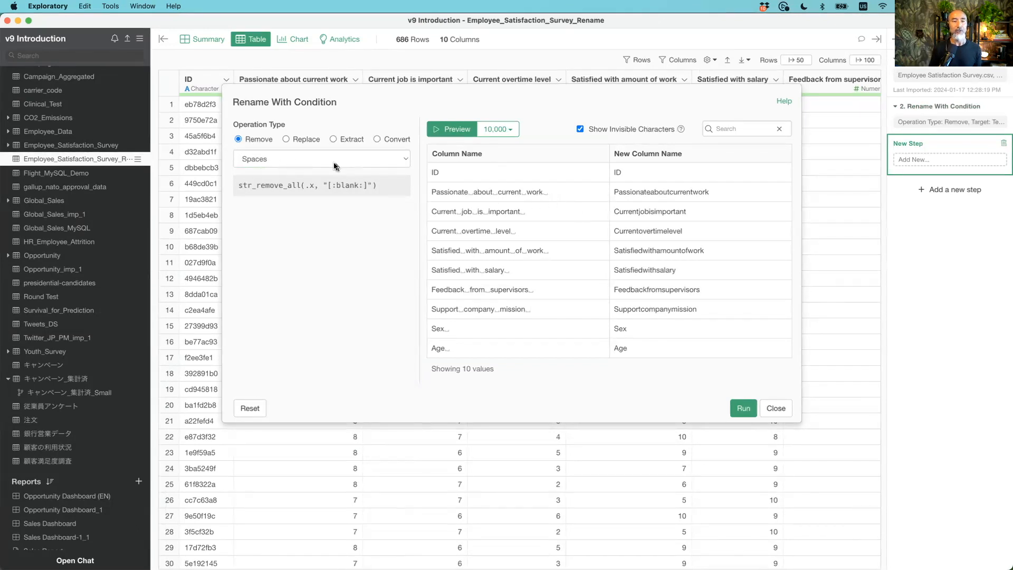
Change the removal target to Leading & Trailing Spaces, preview the new column names and run the renaming.
left_click(299, 160)
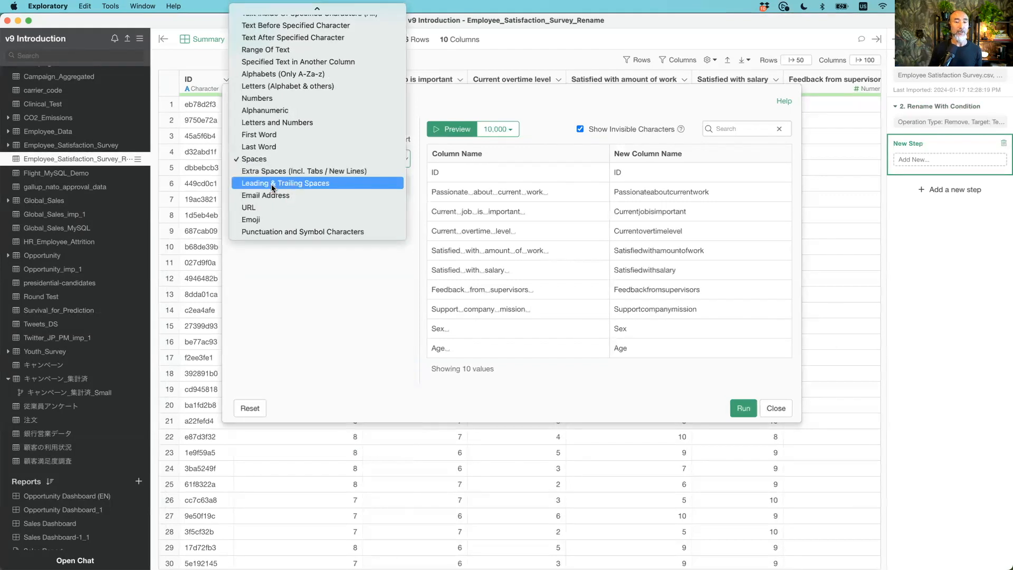
left_click(306, 185)
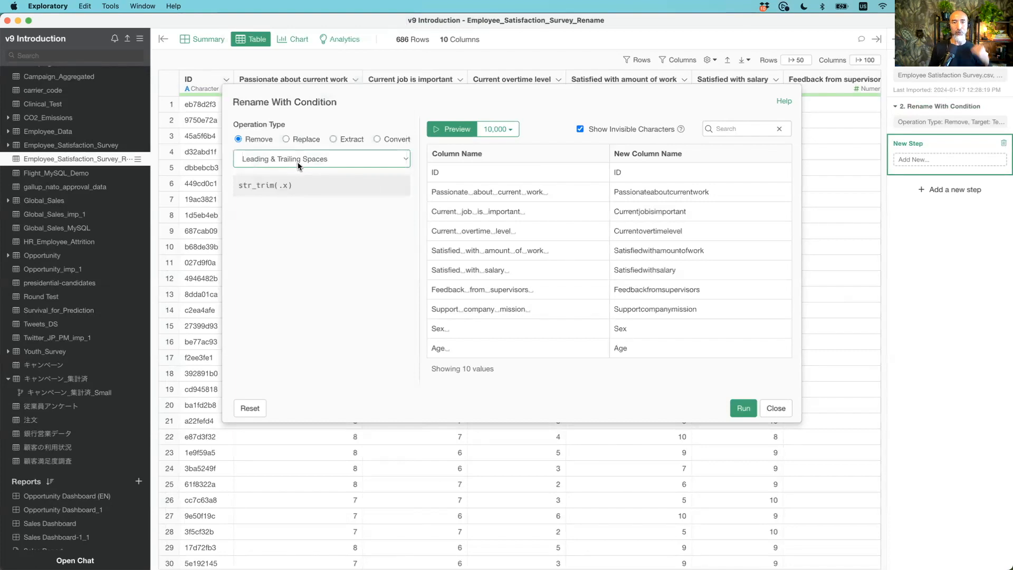
left_click(438, 134)
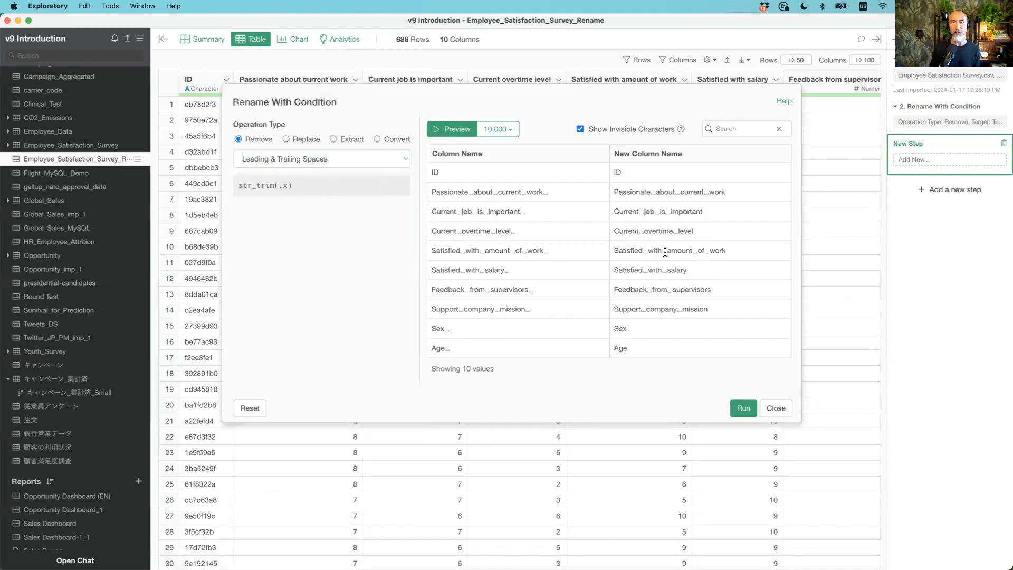
left_click(744, 409)
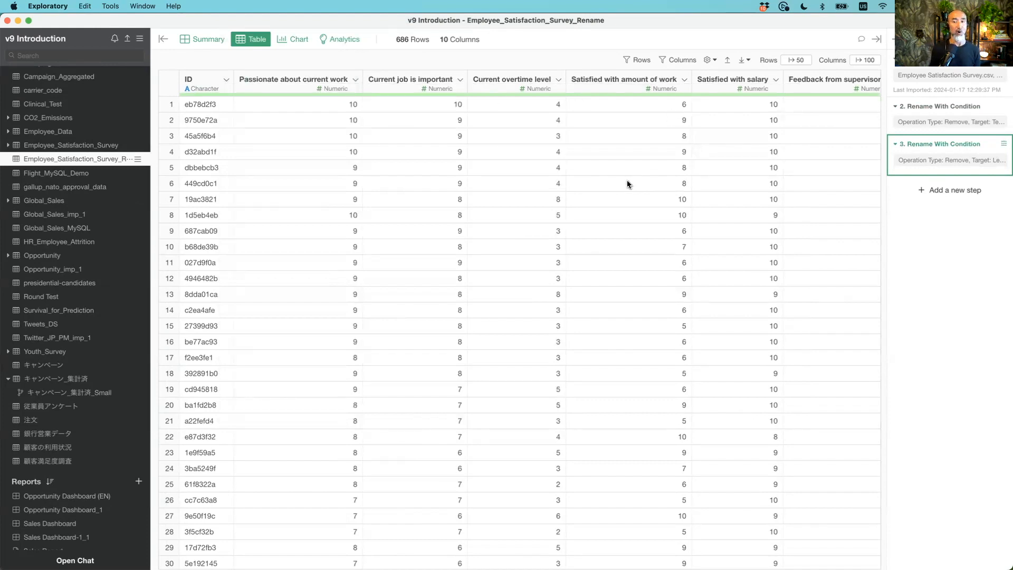
Switch to Keynote and present from the Analytics slide through the A/B Test slides to the Current Page and Testing Page comparison.
key("super+Tab")
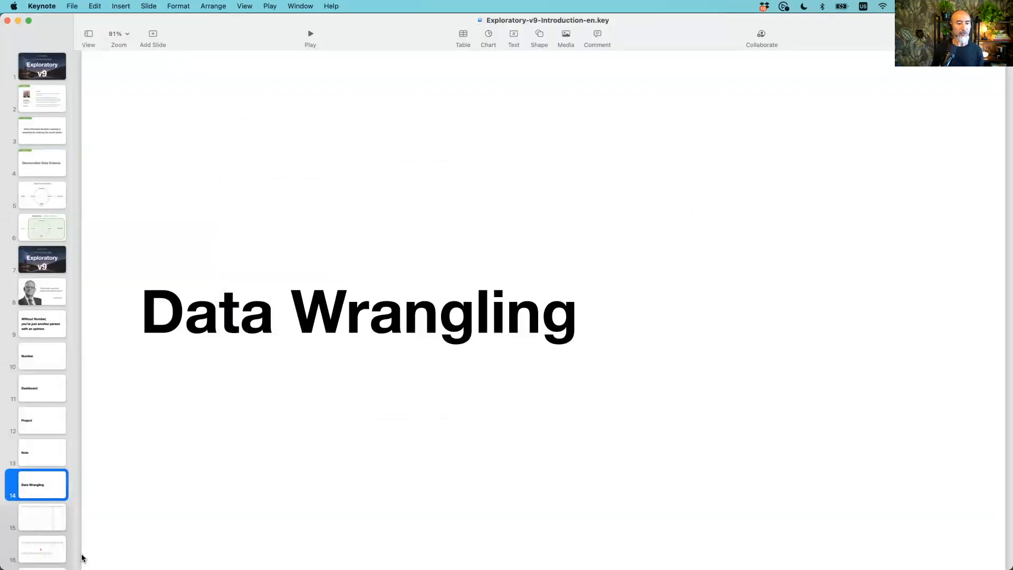
scroll(45, 493, "down", 10)
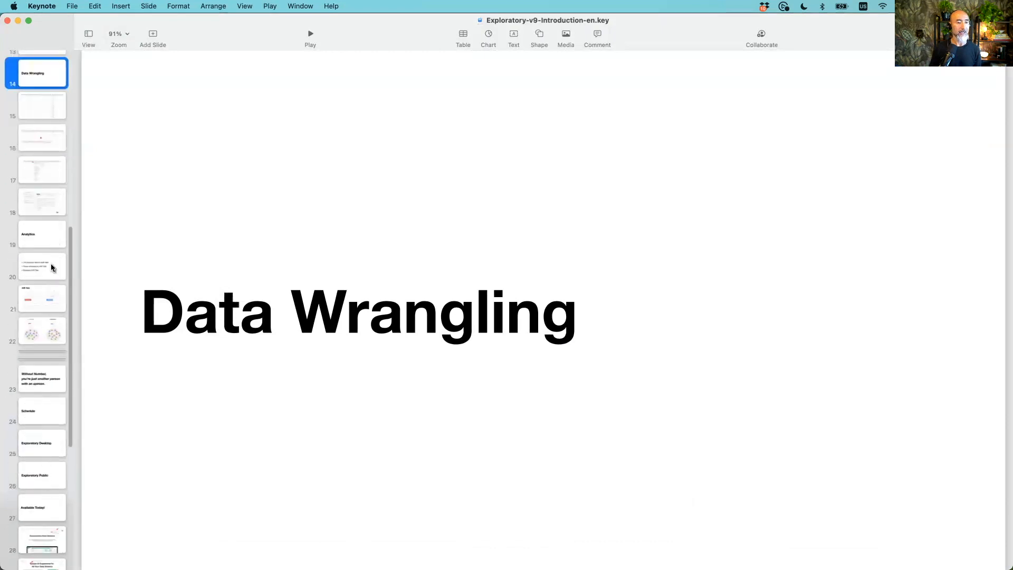
left_click(45, 237)
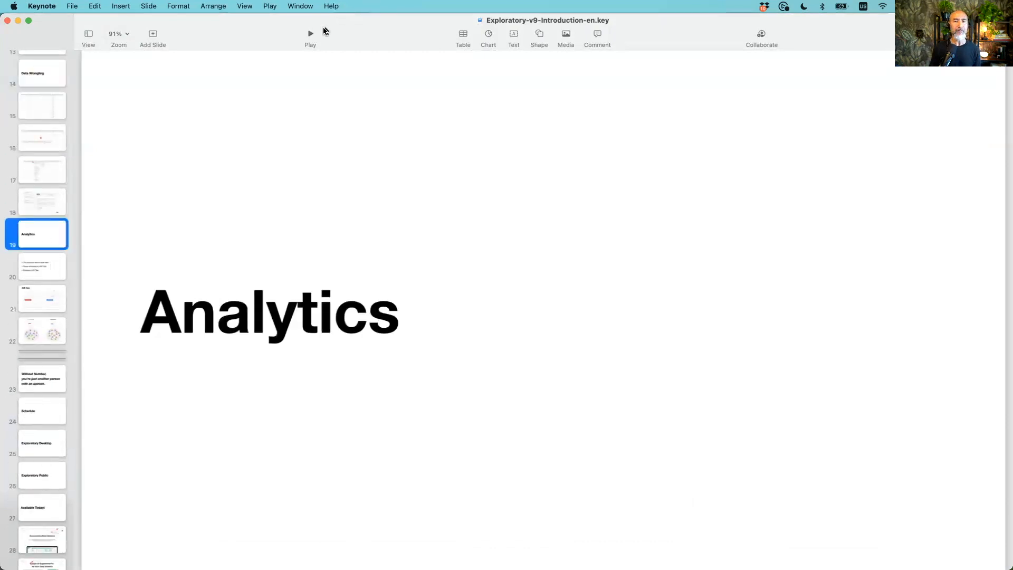
left_click(310, 34)
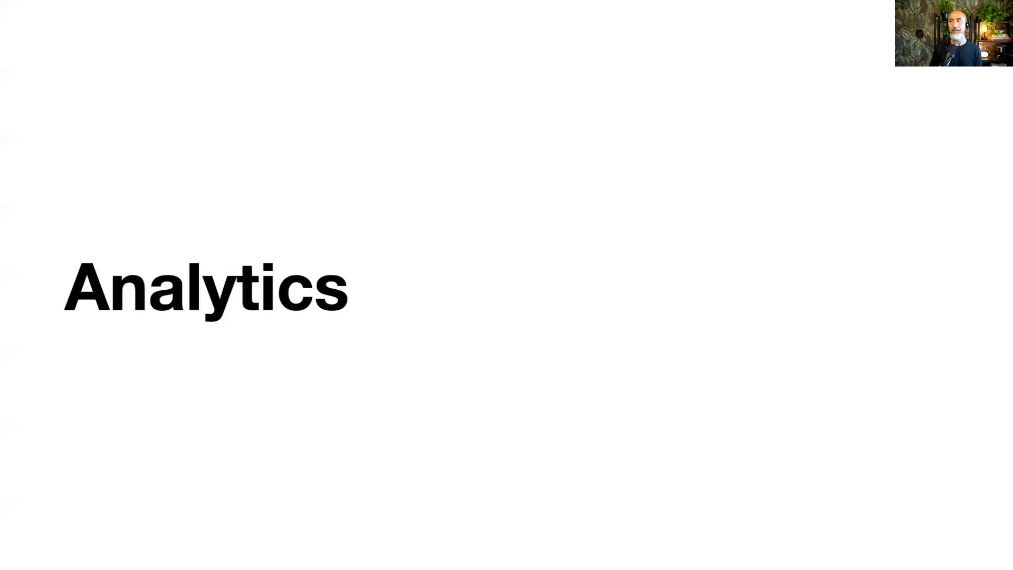
key("Right")
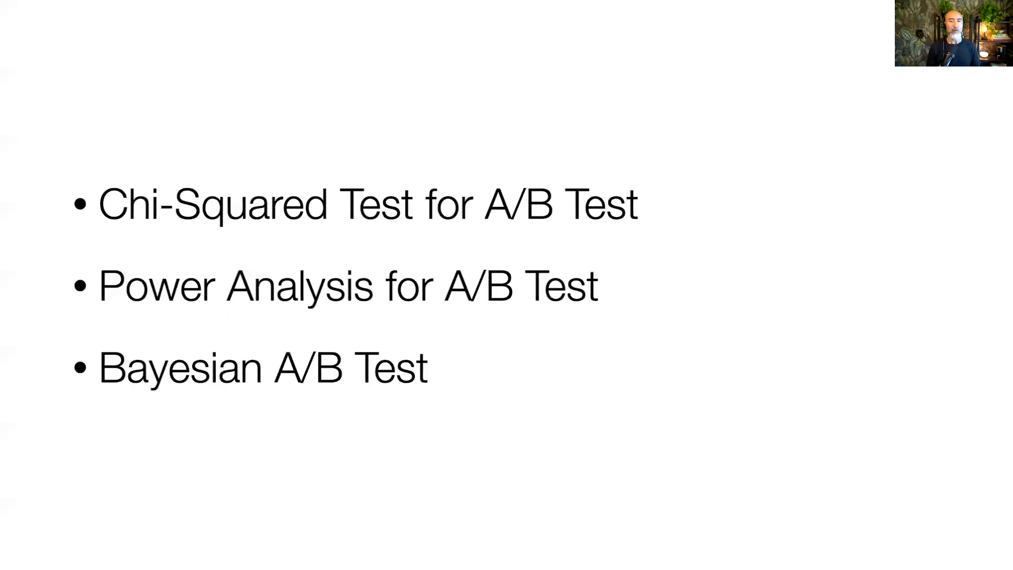
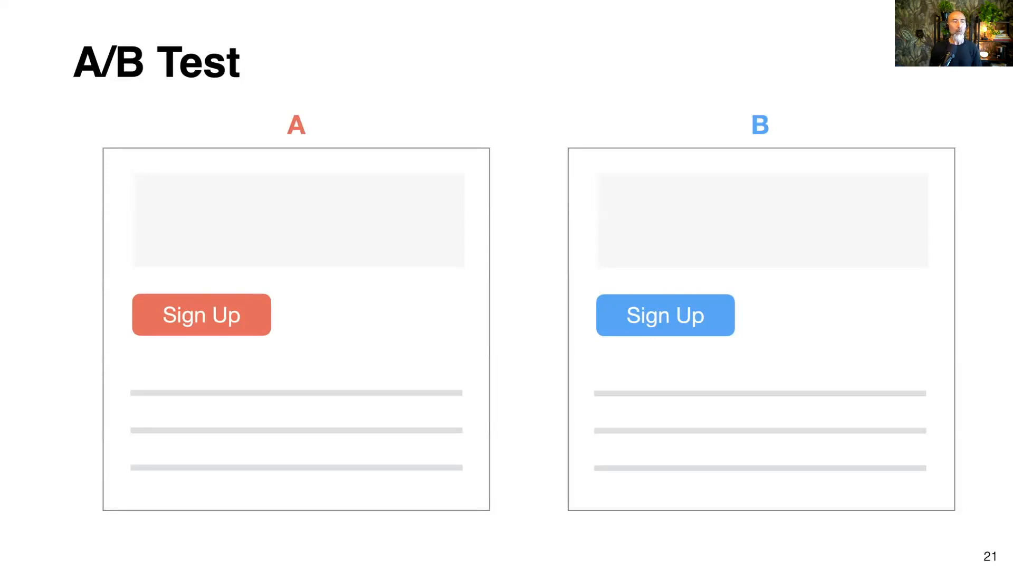
key("Right")
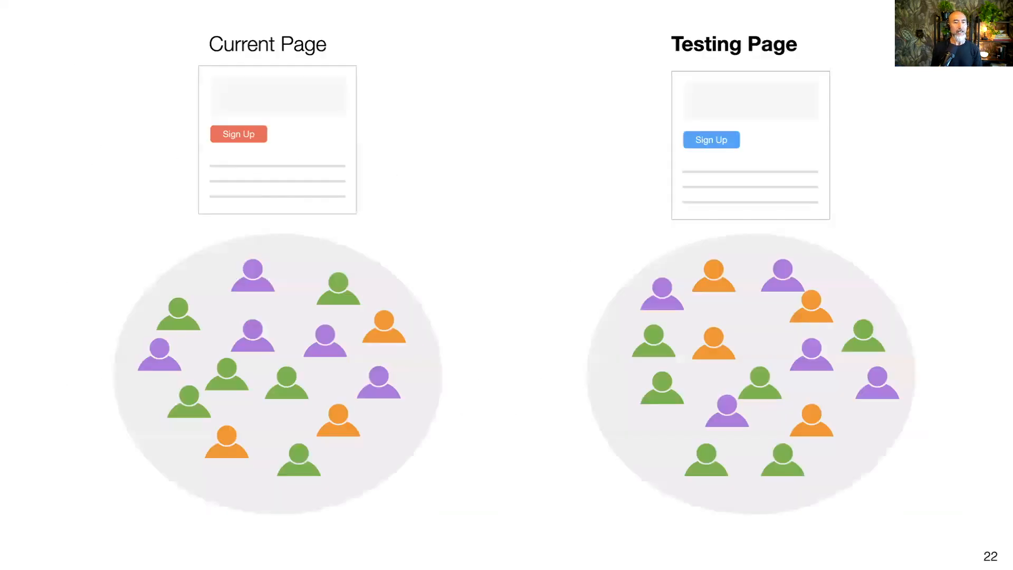
End the slideshow, switch back to Exploratory and open the Campaign data frame.
key("Escape")
key("super+Tab")
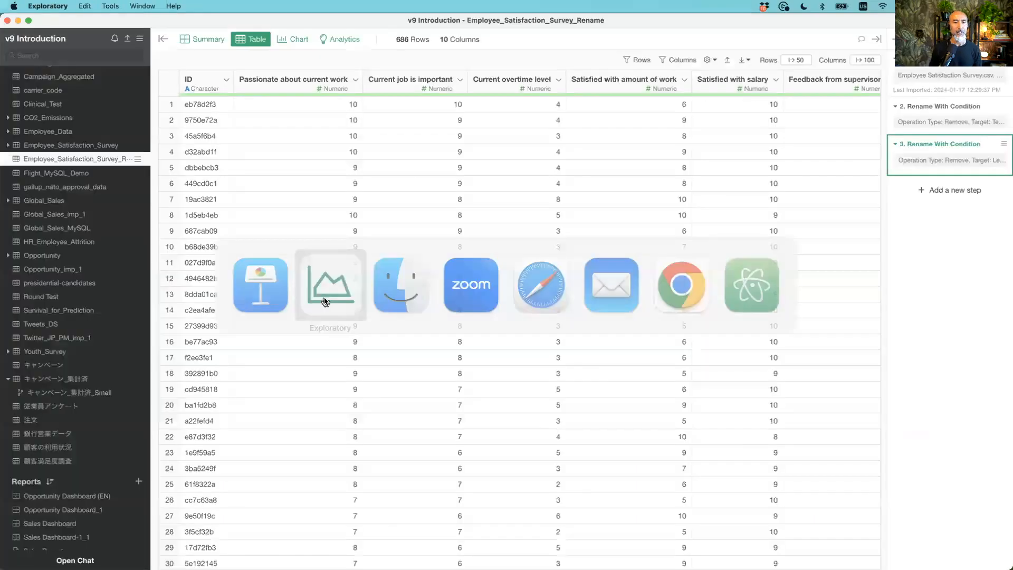
mouse_move(90, 148)
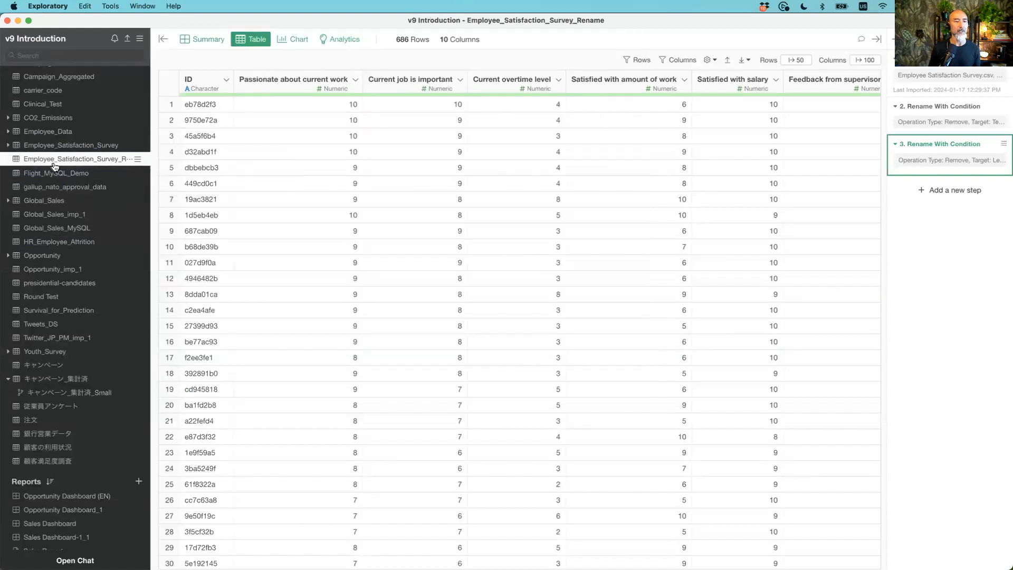
scroll(77, 301, "up", 5)
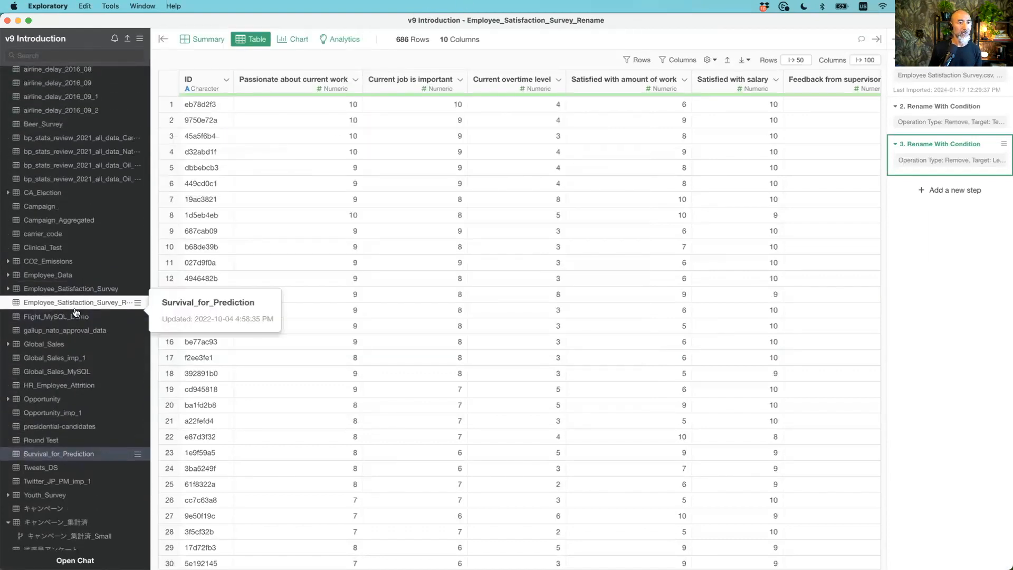
left_click(75, 212)
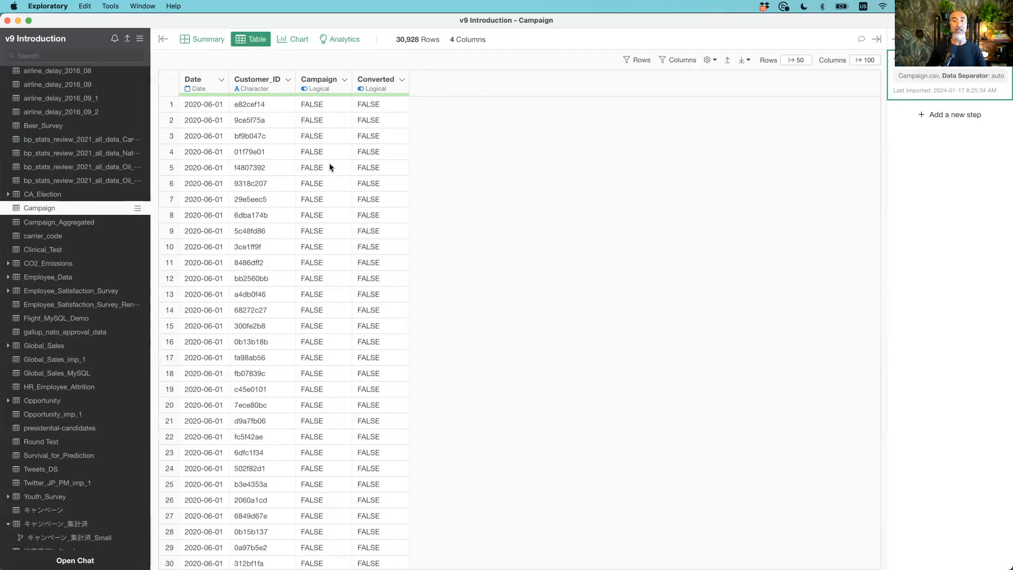
Examine the Campaign data frame's rows and the TRUE/FALSE distribution of its Campaign column.
scroll(330, 167, "down", 10)
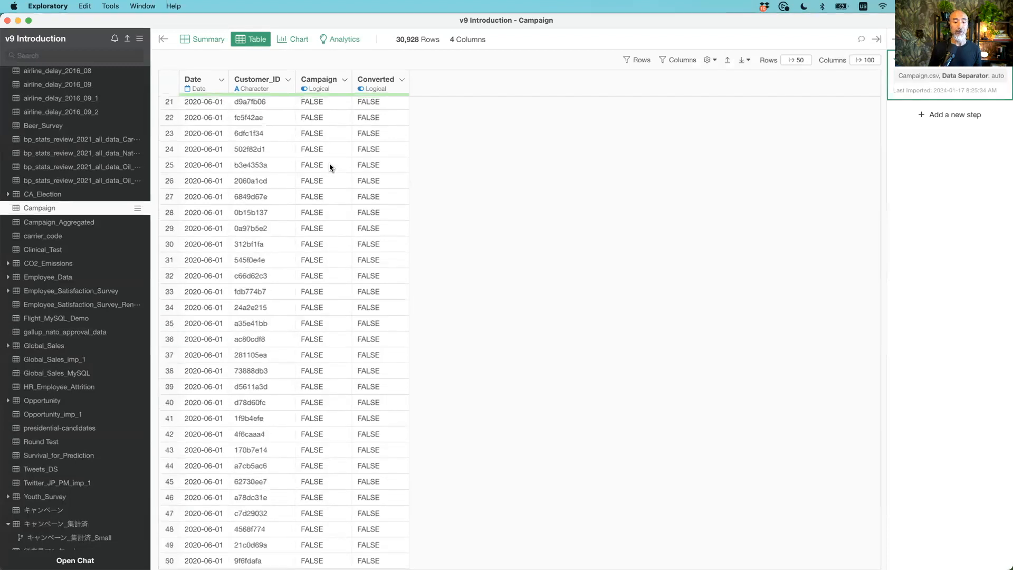
left_click(306, 83)
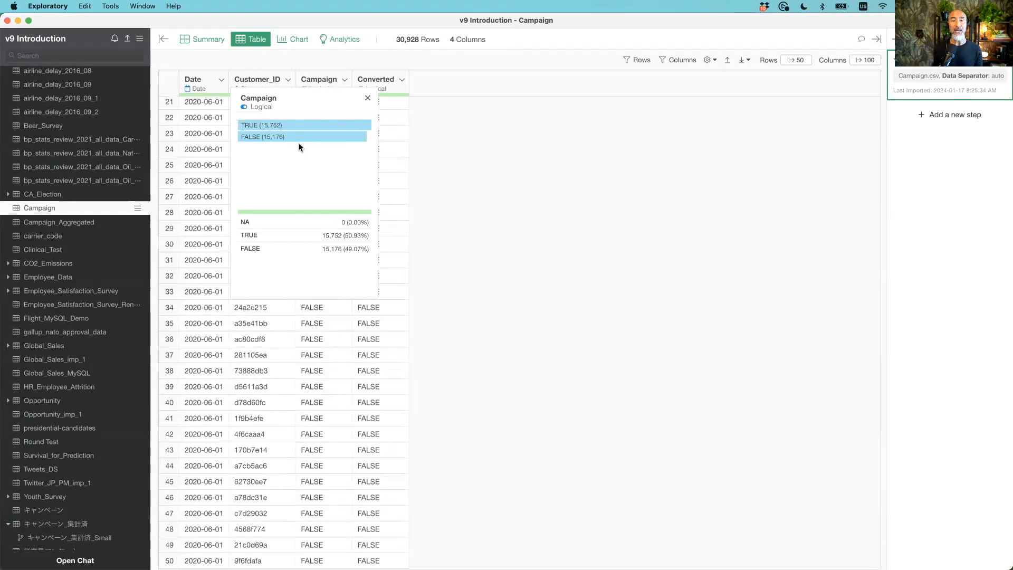
left_click(456, 128)
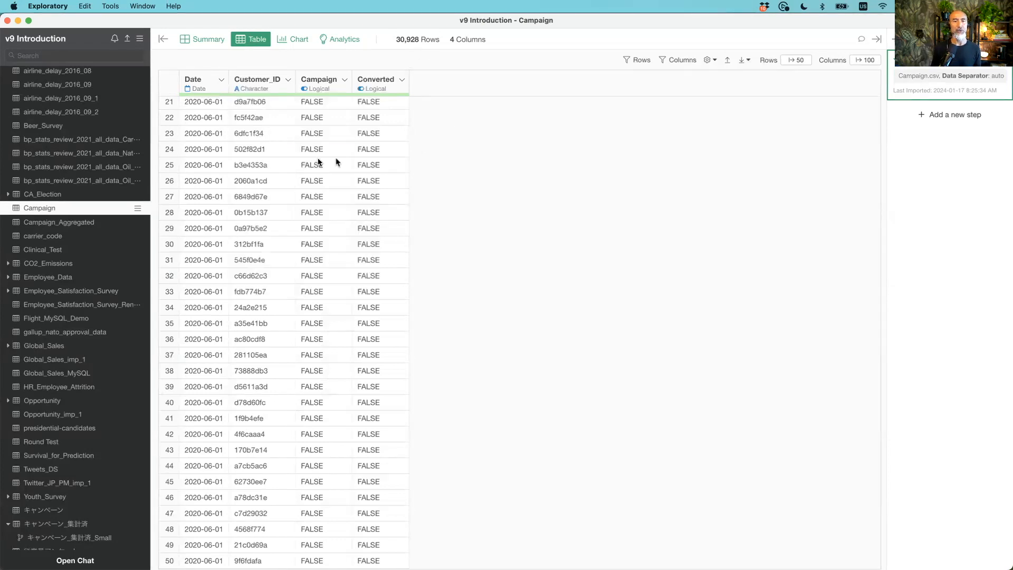
scroll(313, 162, "up", 5)
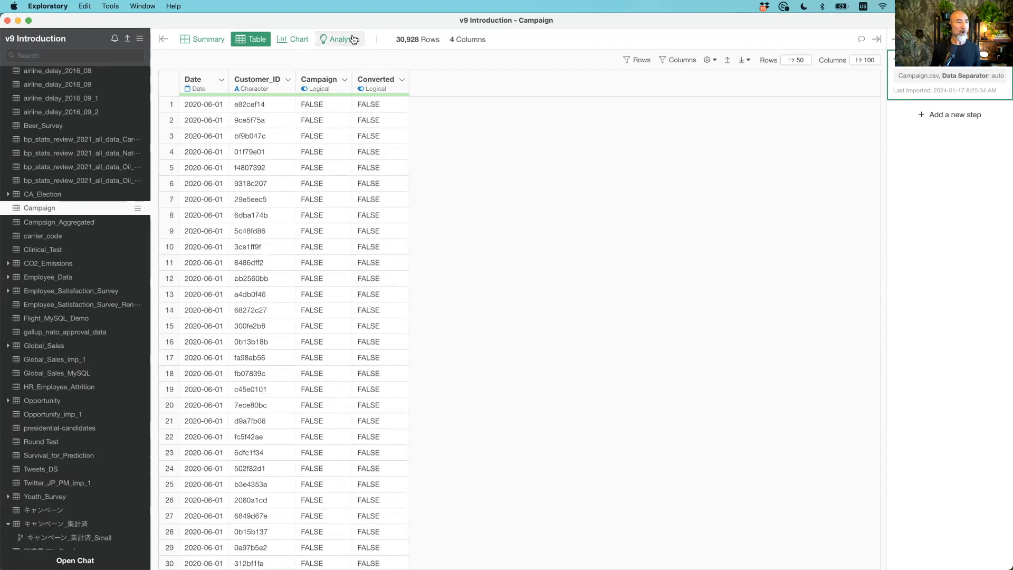
Open the Campaign_Aggregated table and summarize it by Campaign with the sums of Session and Converted, previewing before running.
left_click(72, 228)
left_click(249, 40)
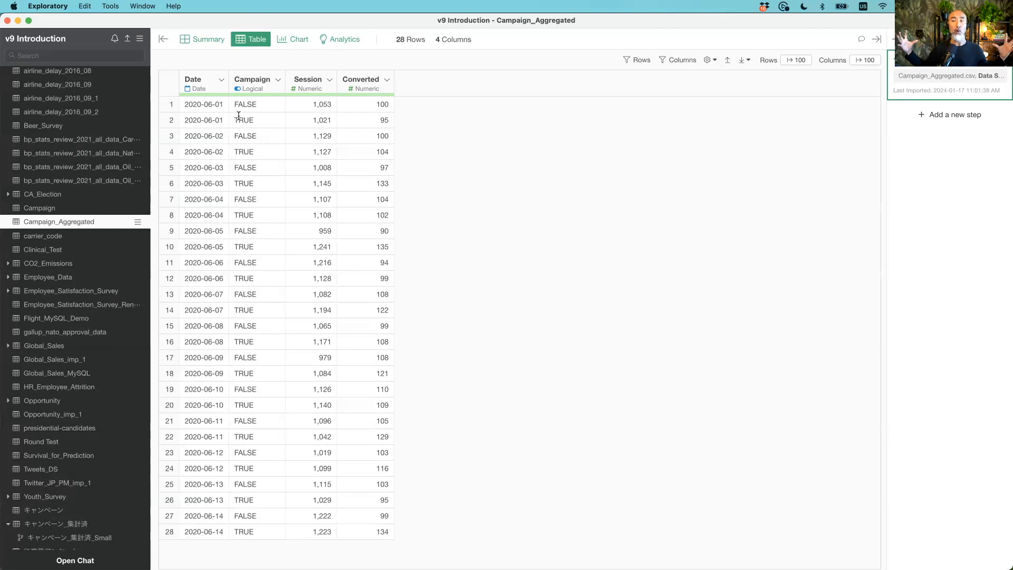
left_click(279, 81)
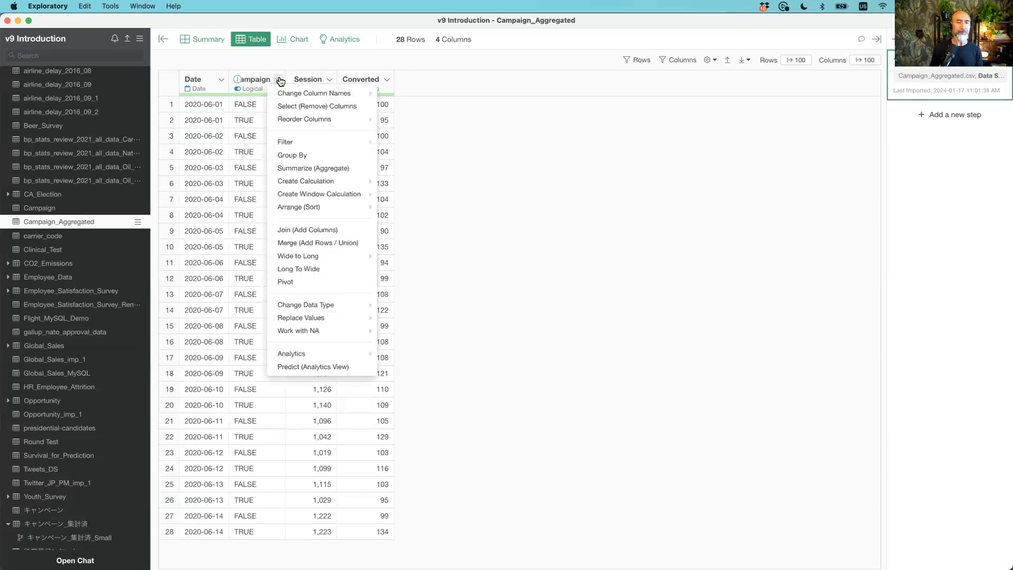
left_click(303, 167)
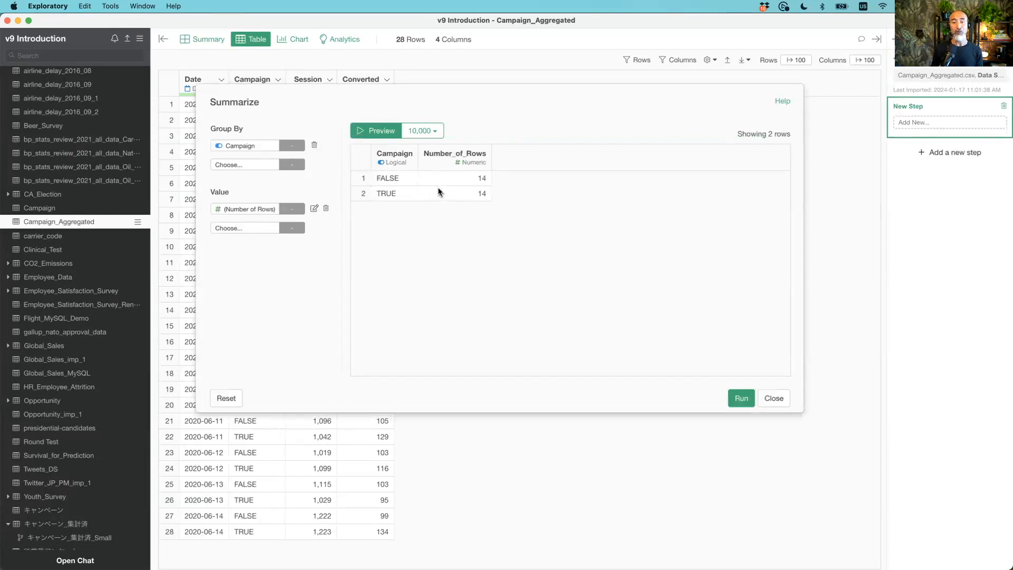
left_click(238, 212)
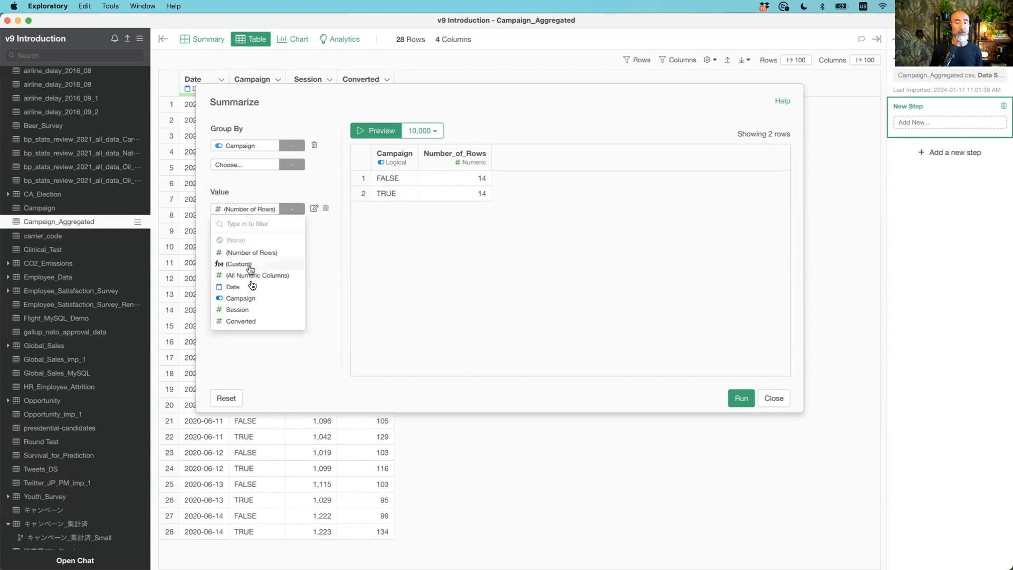
left_click(253, 310)
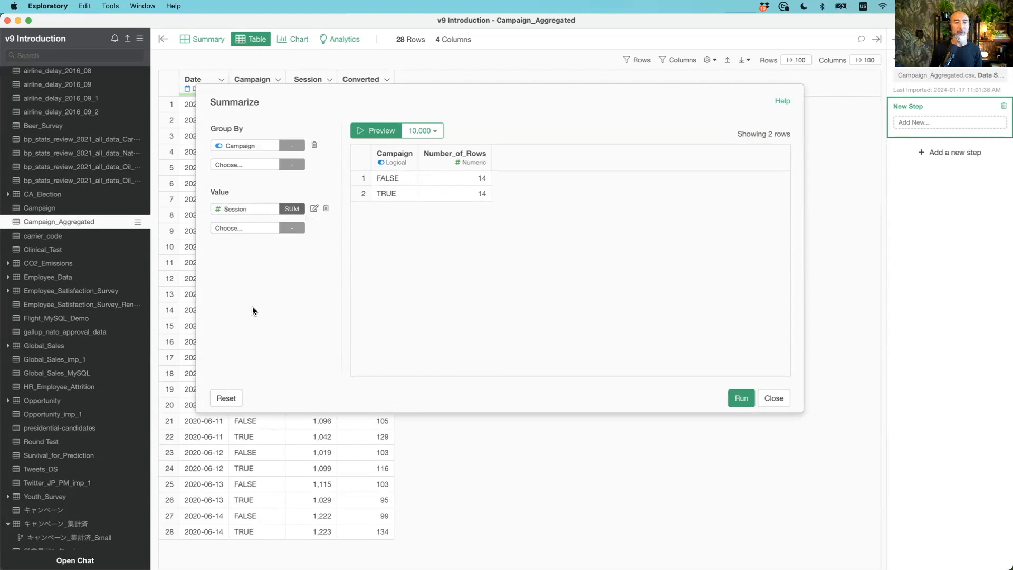
left_click(255, 234)
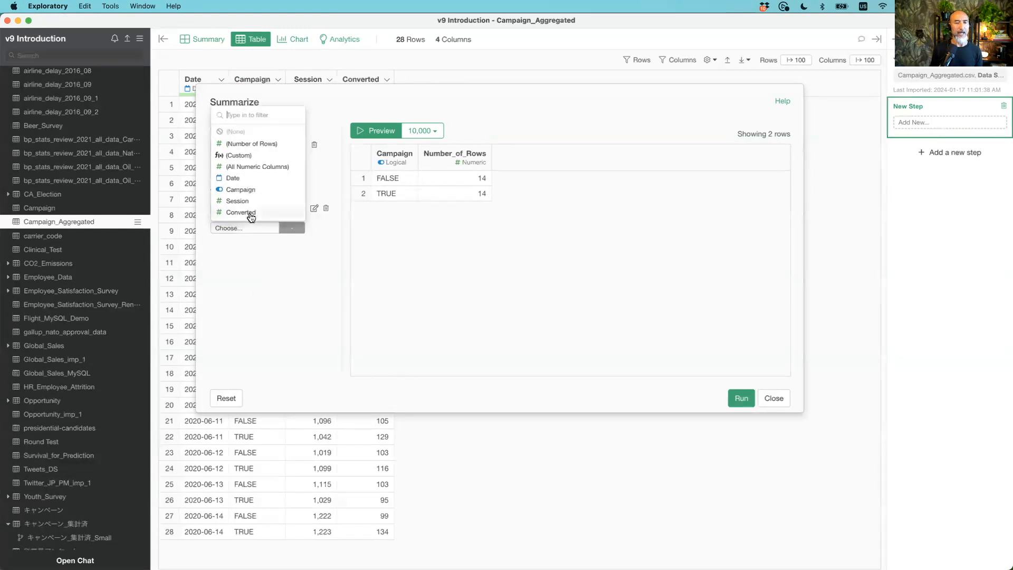
left_click(251, 212)
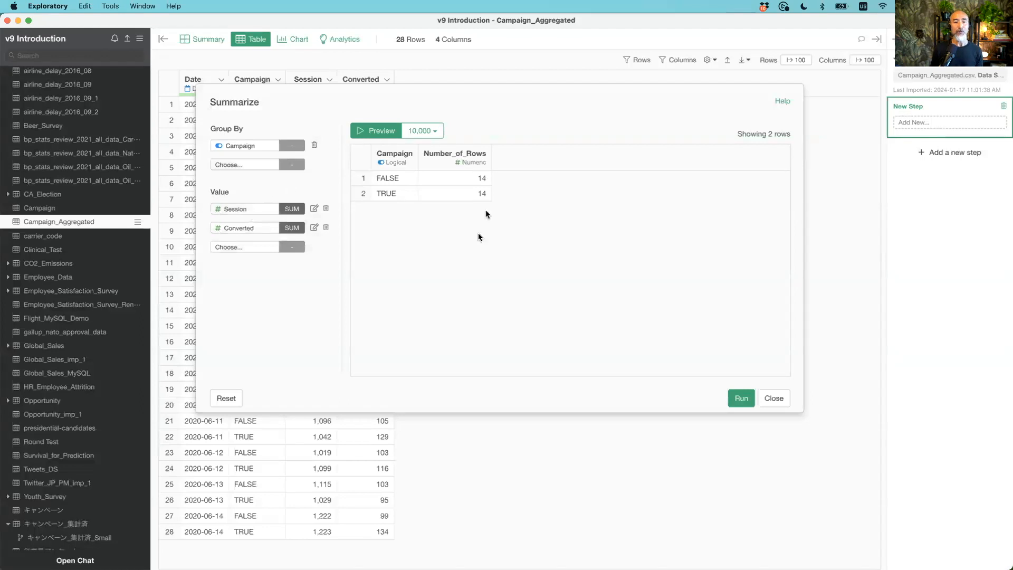
left_click(372, 131)
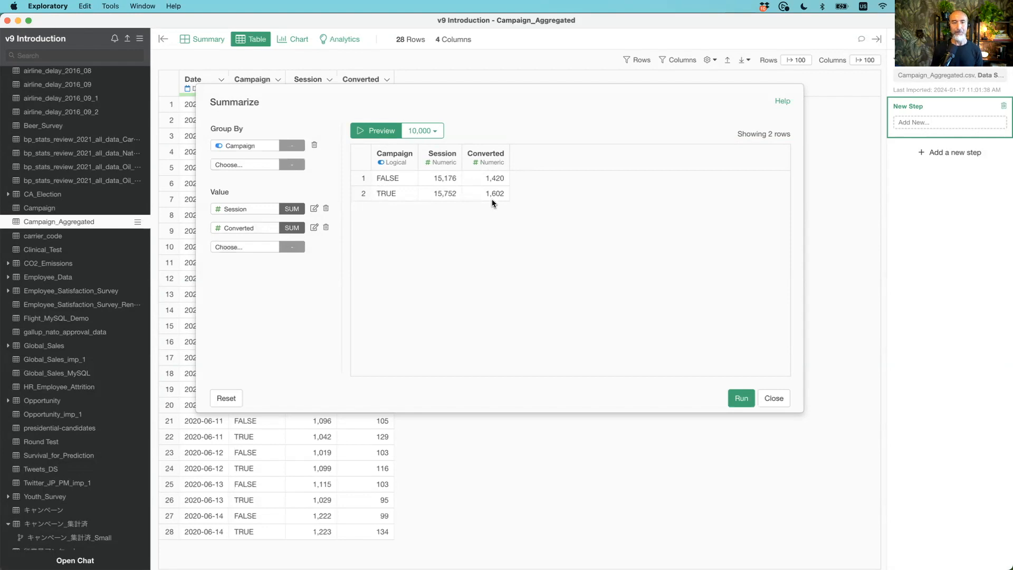
left_click(743, 400)
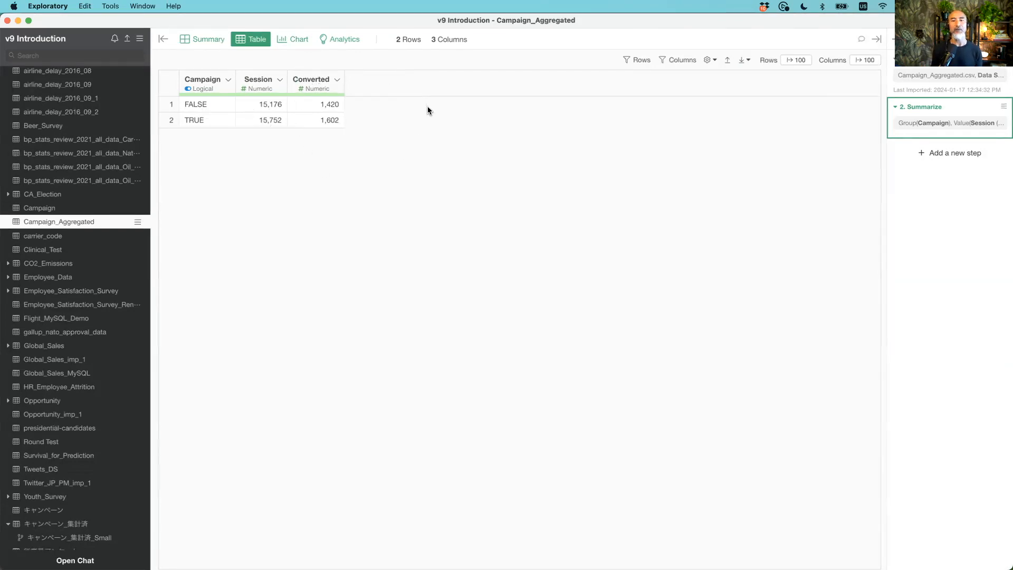
Create a calculated column named Conversion Rate as Converted / Session, placed after the Converted column.
left_click(337, 80)
mouse_move(369, 181)
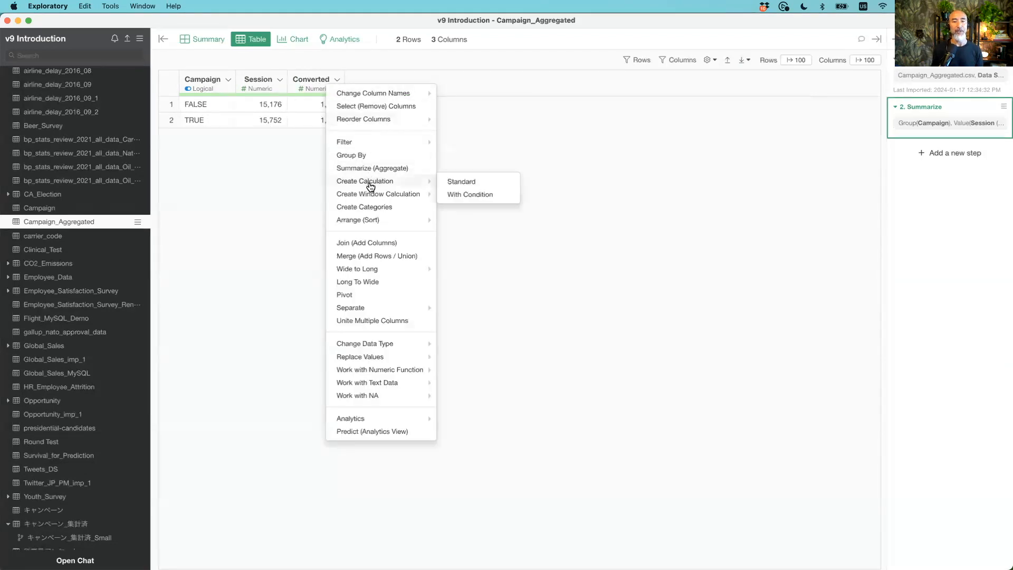
left_click(477, 183)
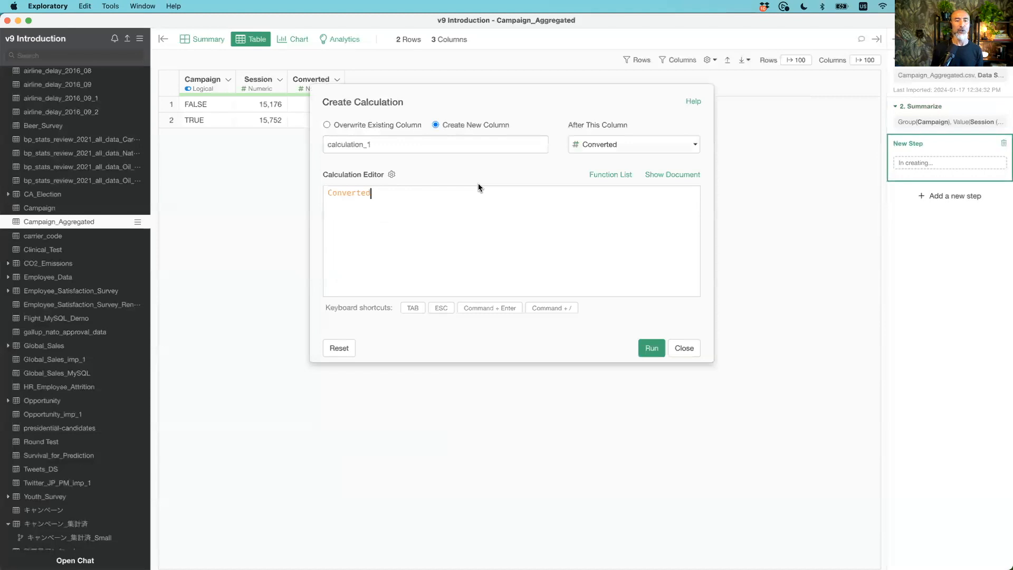
type("/")
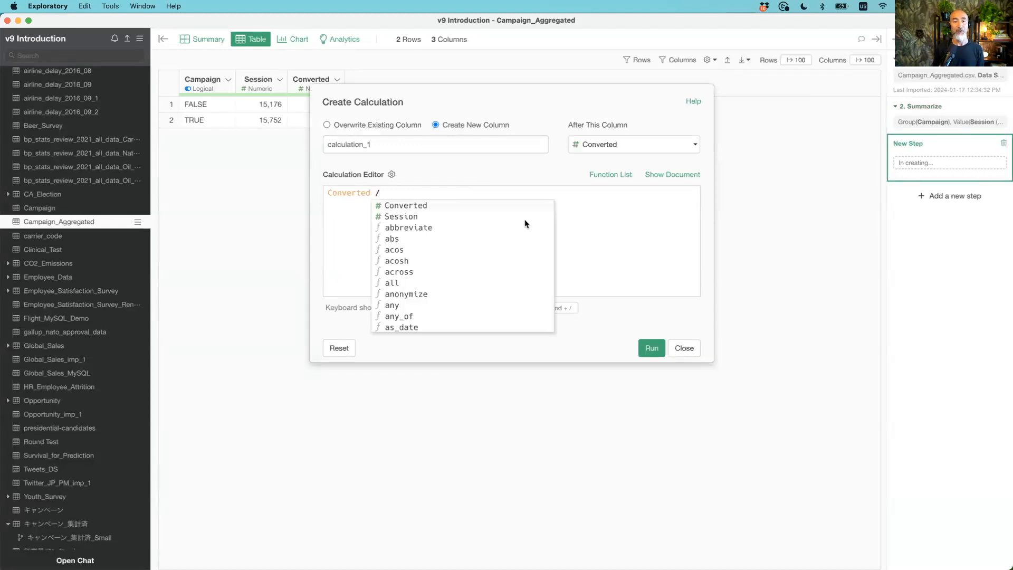
key("Down")
key("Return")
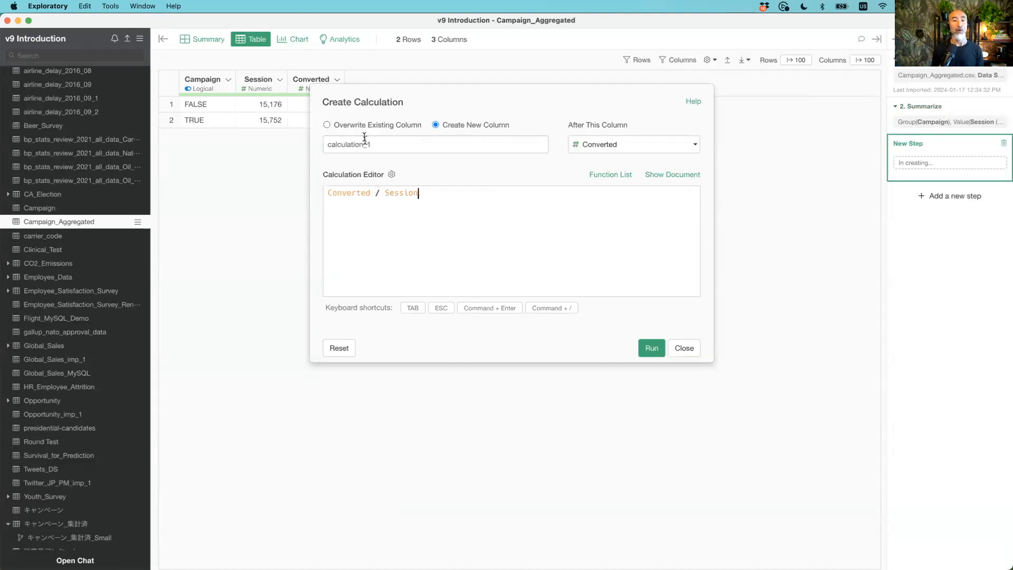
double_click(381, 146)
type("Conversion Rate")
key("super+Return")
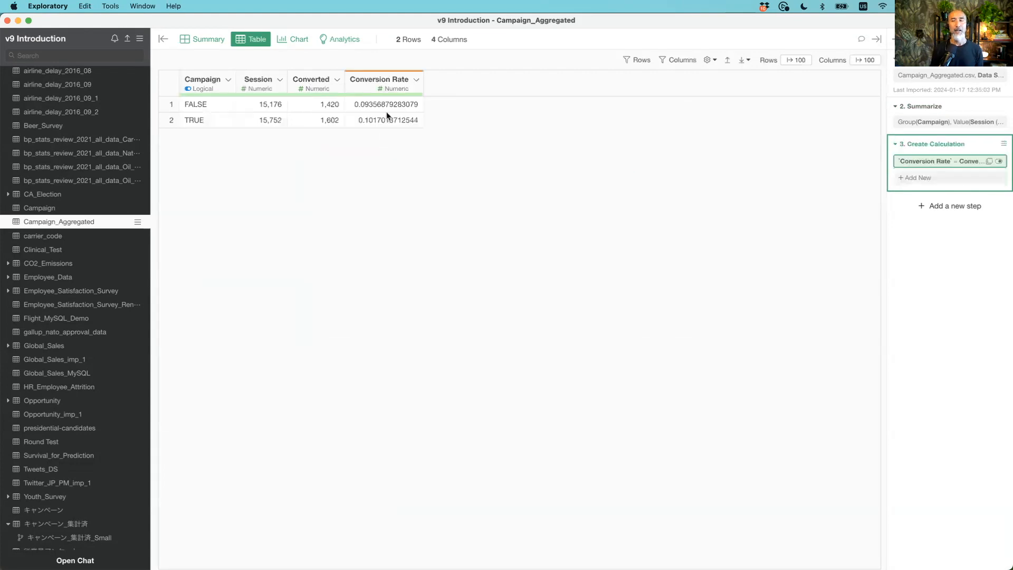
Open the Analytics view of Campaign_Aggregated and choose Chi-Square A/B Test (Aggregated Data) as the analysis type.
left_click(344, 39)
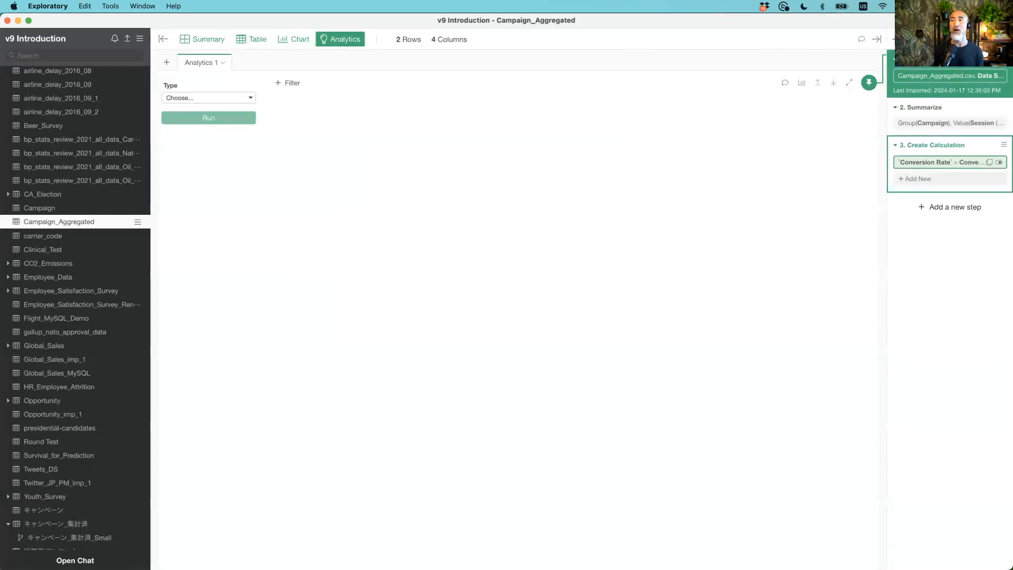
left_click(210, 99)
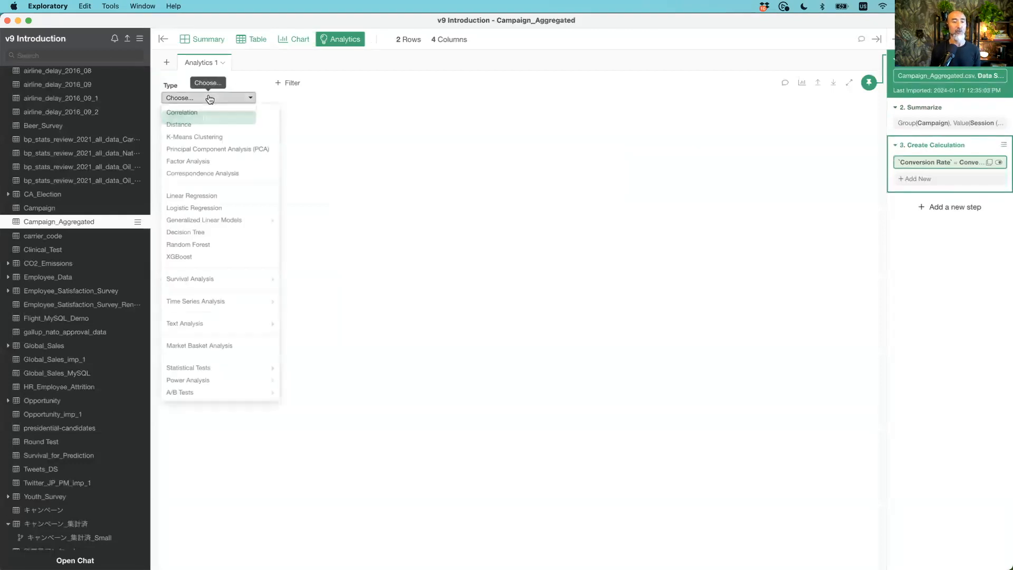
mouse_move(210, 394)
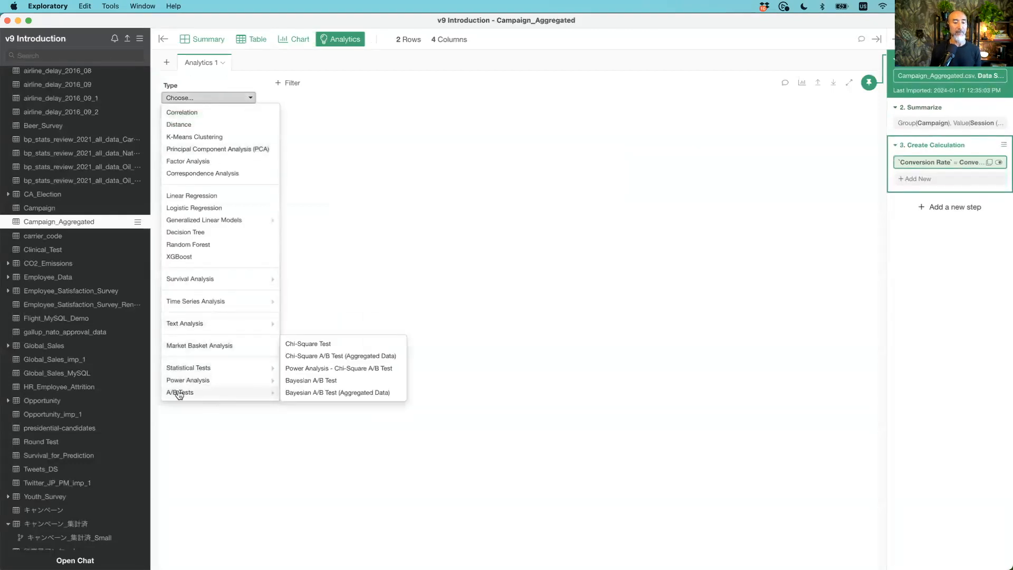
left_click(340, 357)
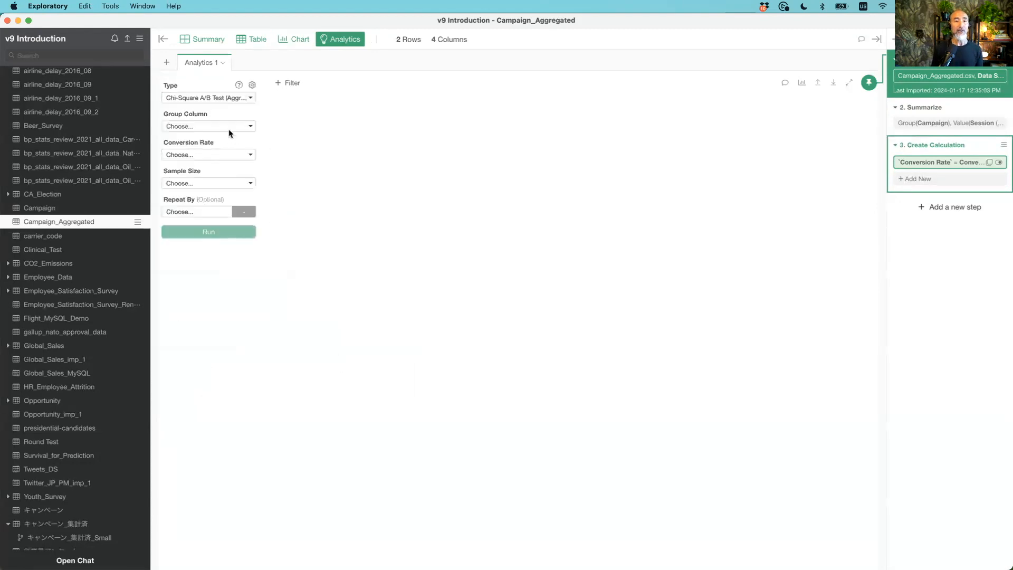
left_click(220, 102)
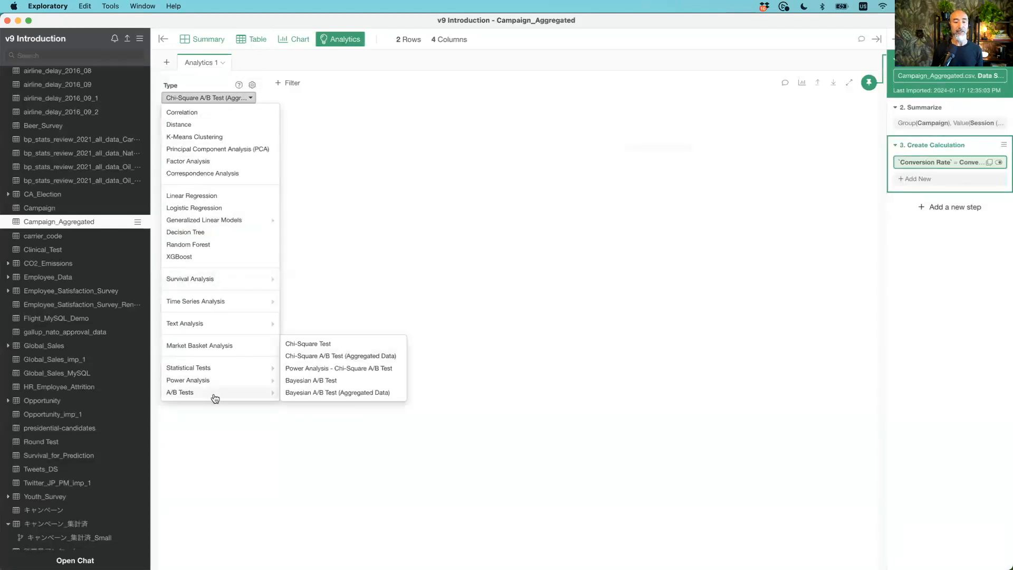
mouse_move(272, 396)
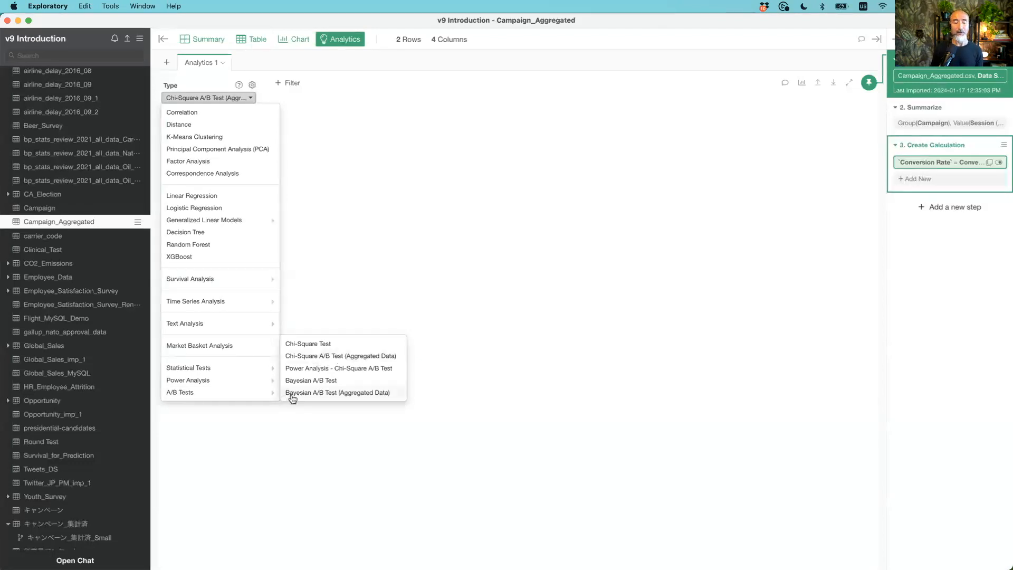
left_click(325, 222)
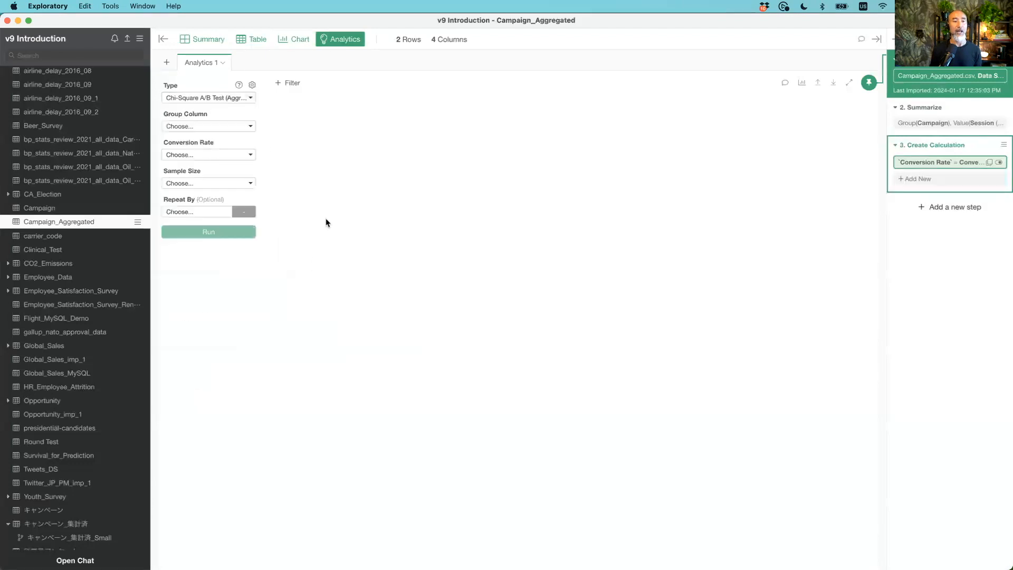
Set the test's group column to Campaign and move the analytics pin to the Create Calculation step.
left_click(214, 126)
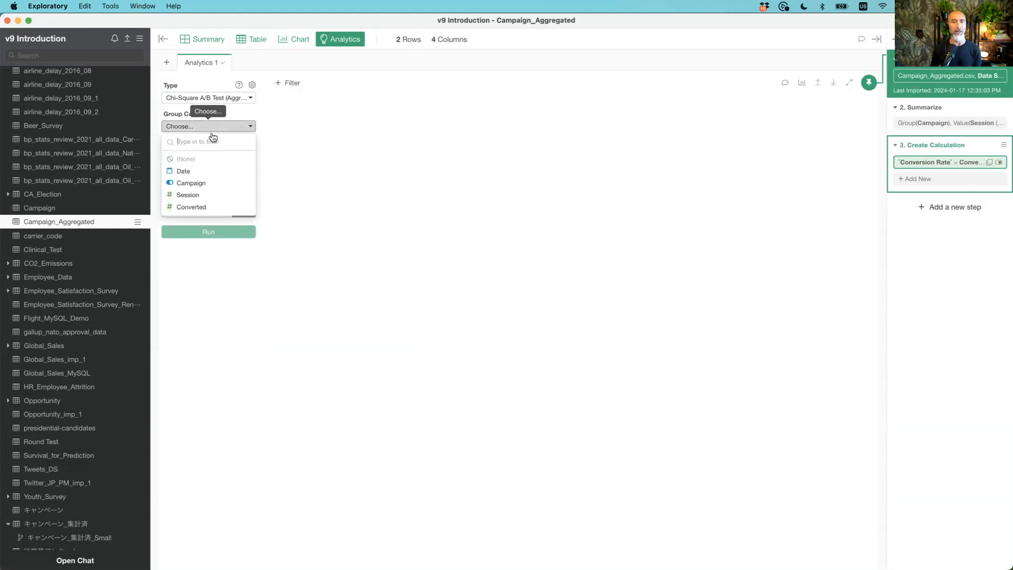
left_click(205, 182)
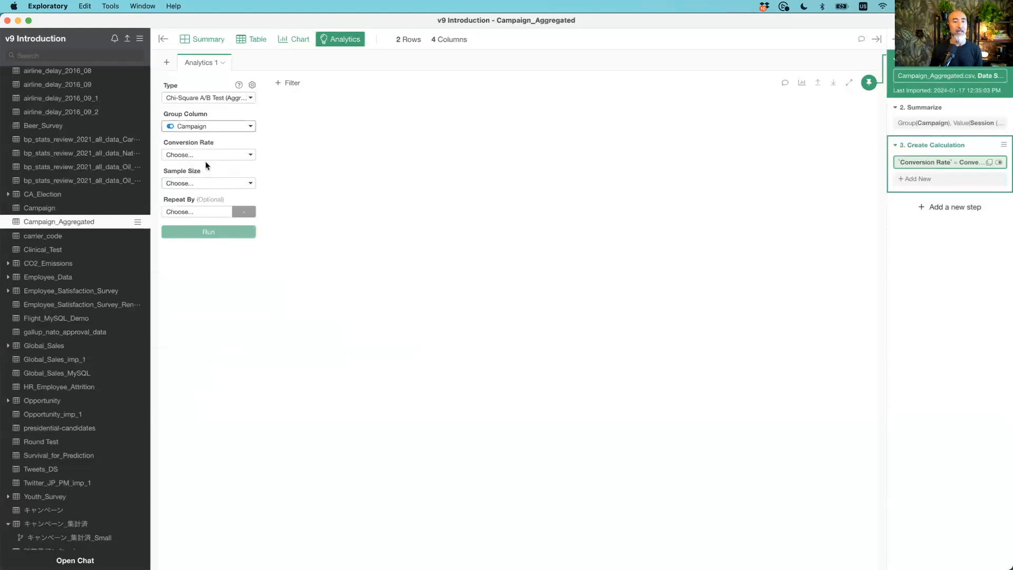
left_click(203, 157)
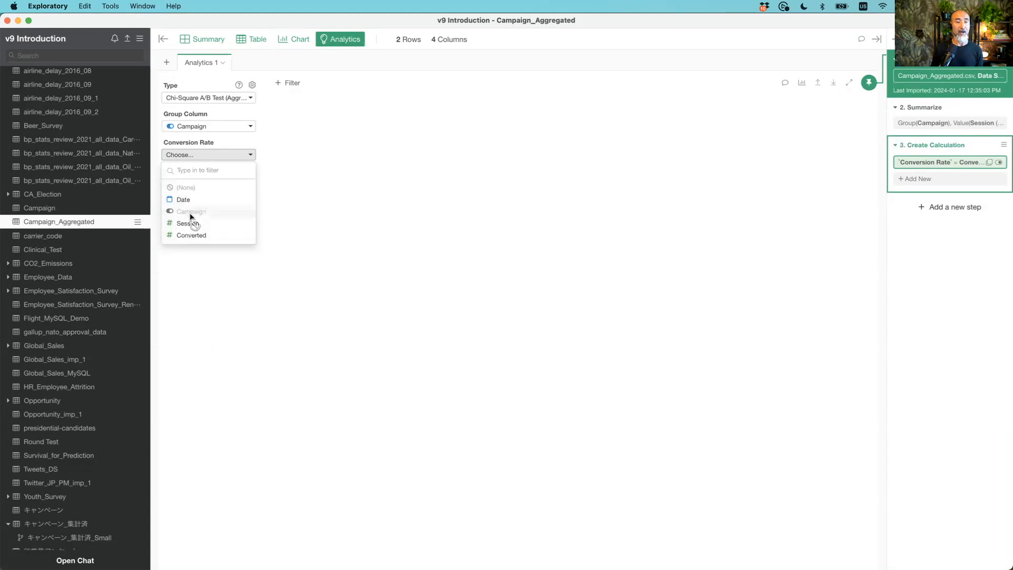
left_click(524, 152)
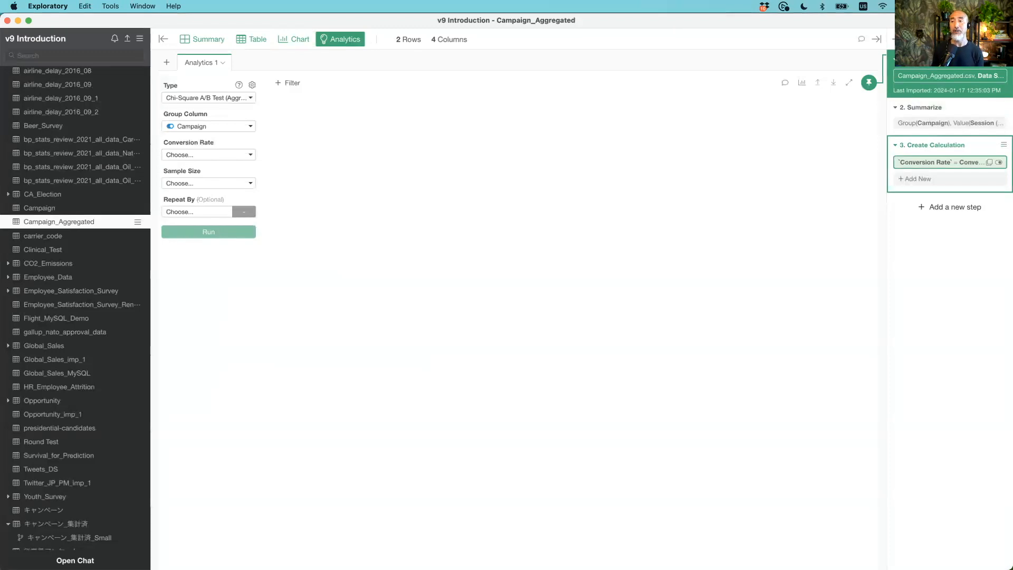
left_click_drag(868, 82, 911, 164)
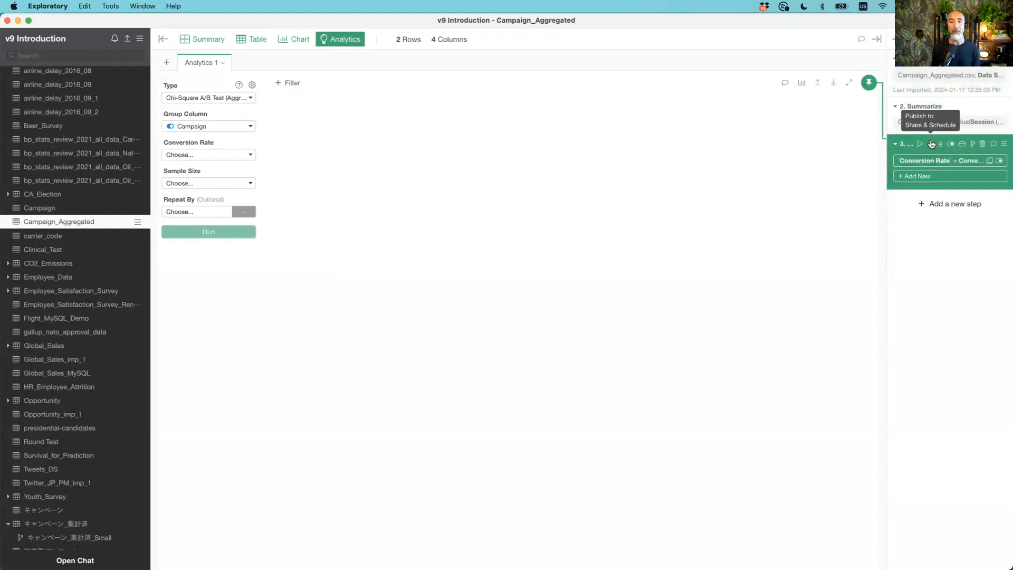
Assign the Conversion Rate column as conversion rate and Session as sample size, and run the Chi-Square A/B test.
left_click(201, 154)
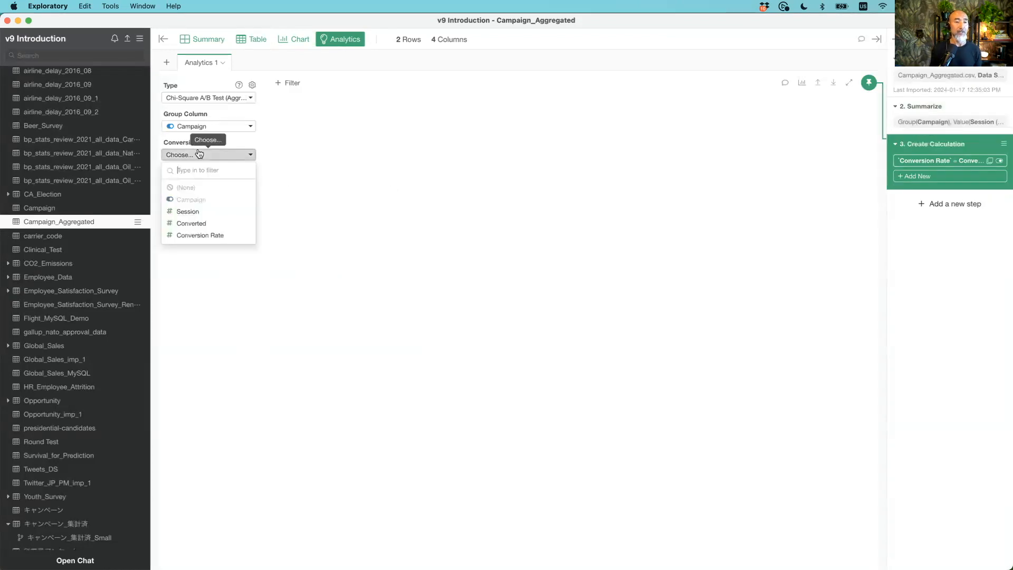
left_click(210, 237)
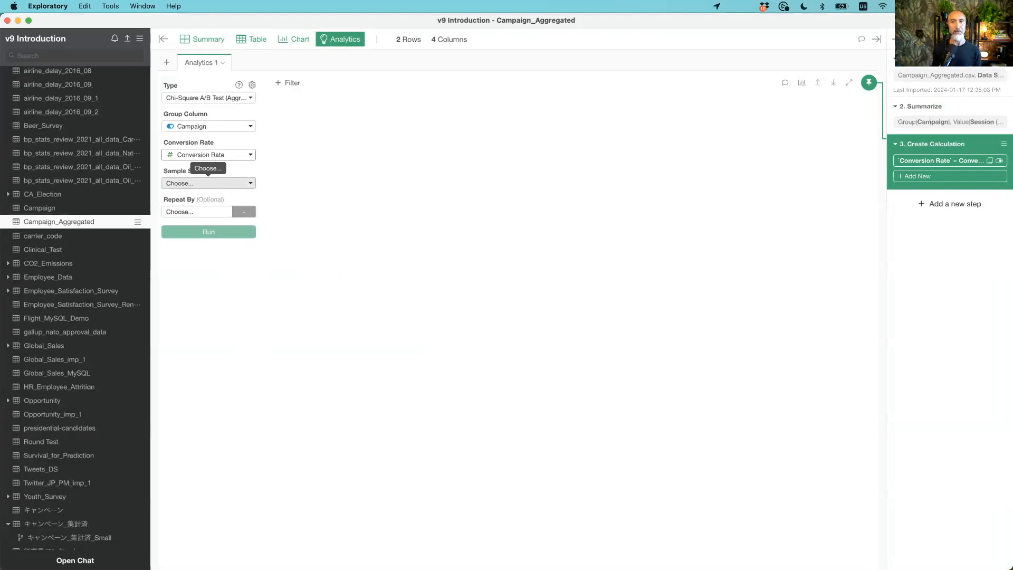
left_click(208, 183)
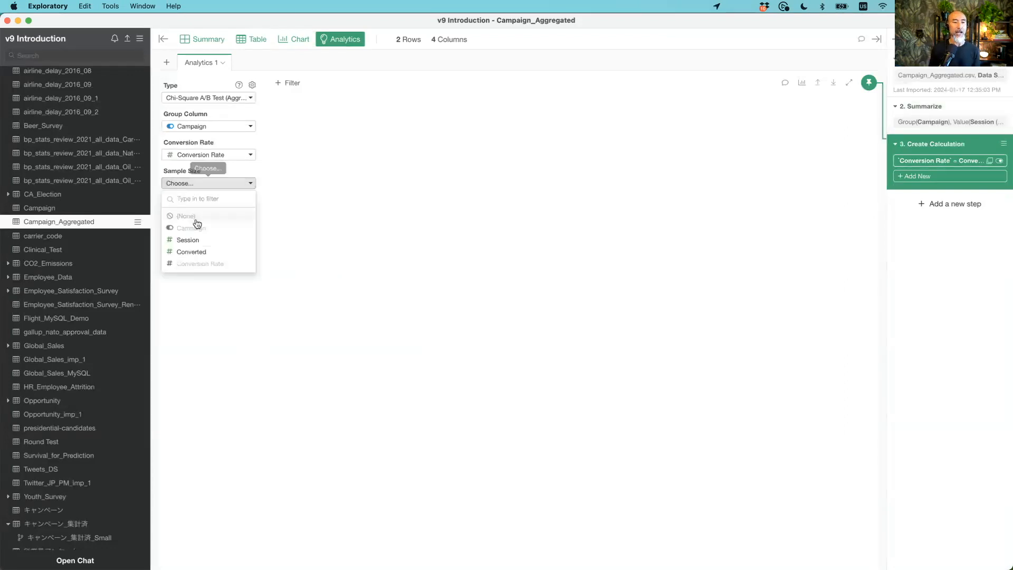
left_click(197, 241)
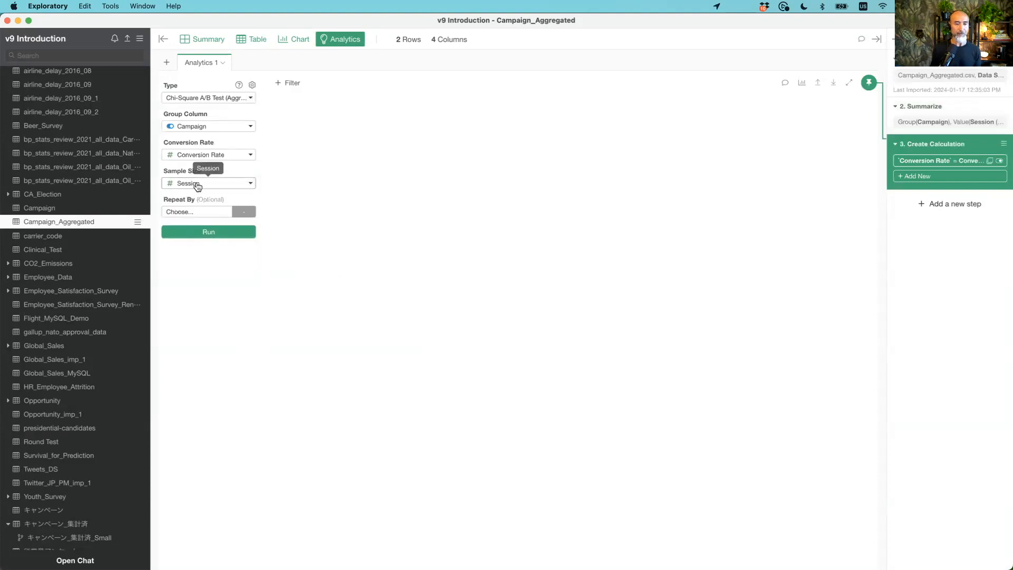
left_click(214, 235)
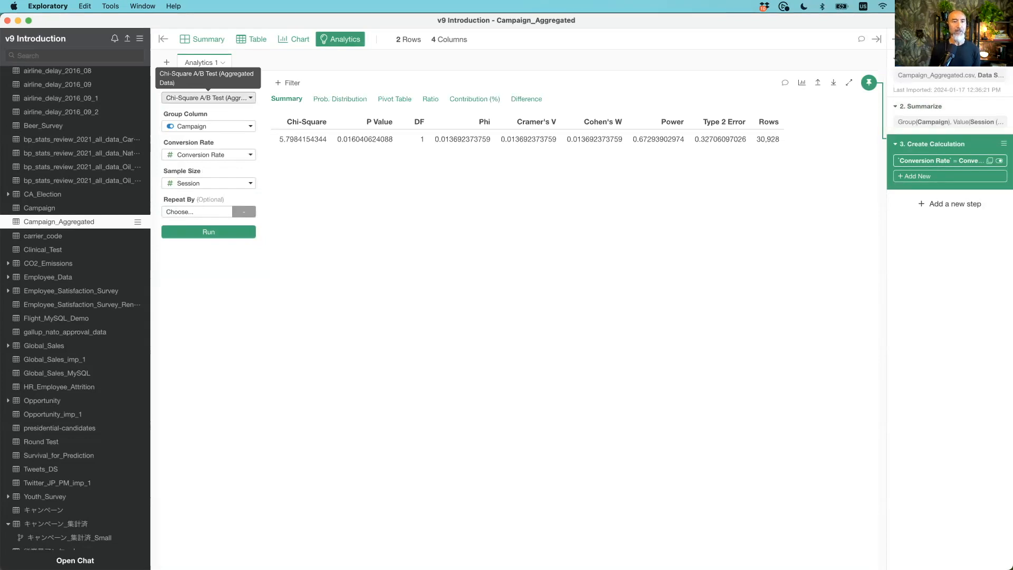
Change the analysis type to Bayesian A/B Test (Aggregated Data), run it and show the Improvement Rate chart.
left_click(201, 99)
mouse_move(199, 392)
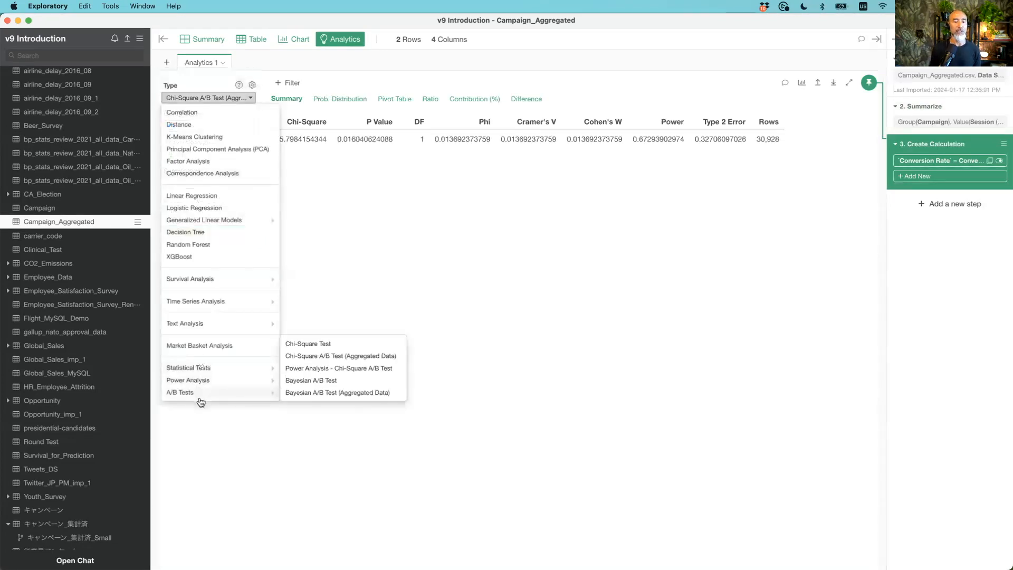
left_click(346, 393)
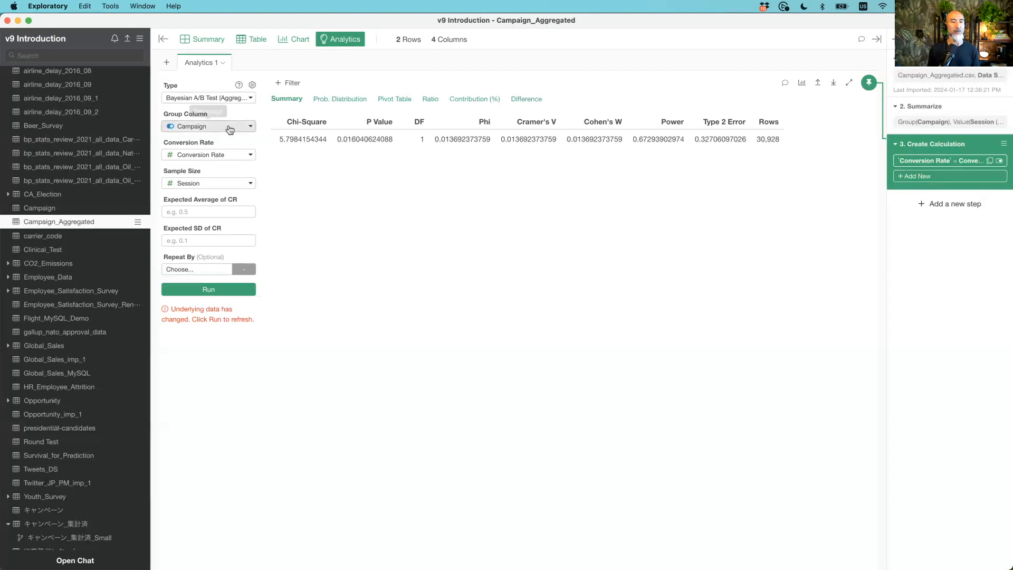
left_click(207, 291)
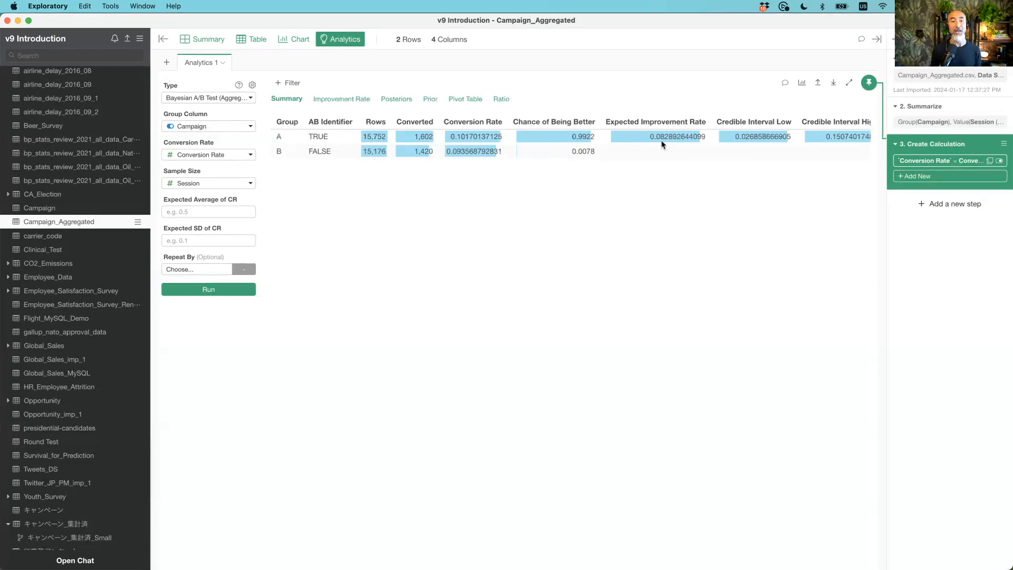
left_click(342, 100)
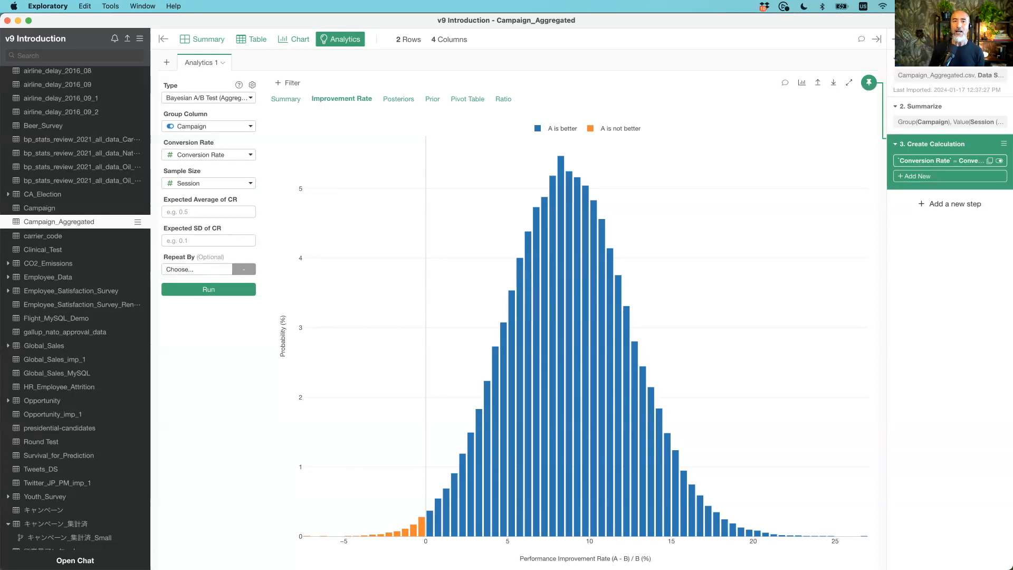
Switch to Keynote, play the slideshow from the Current Page and Testing Page slide and advance to the "Without Number" quote slide.
key("super+Tab")
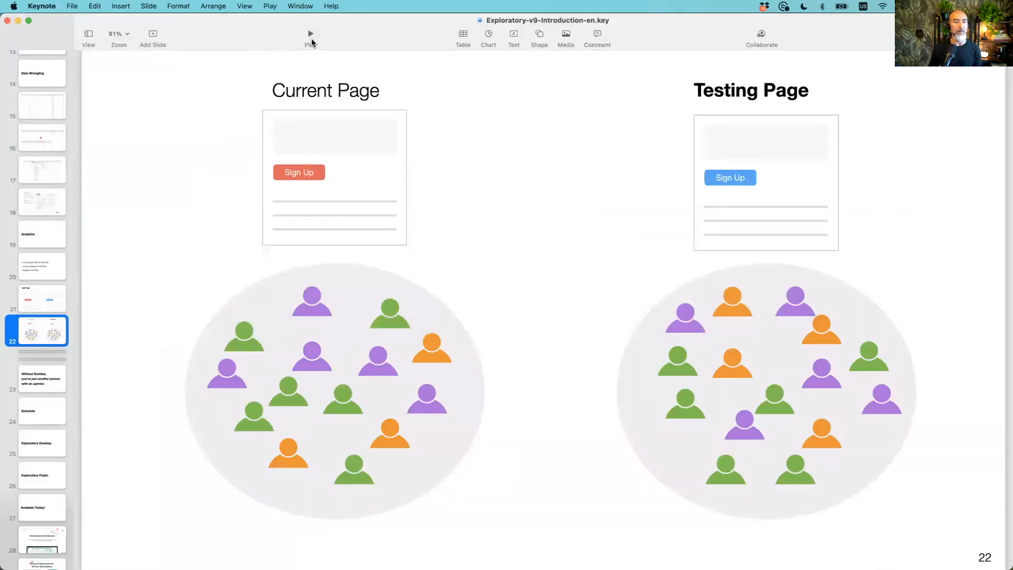
left_click(311, 38)
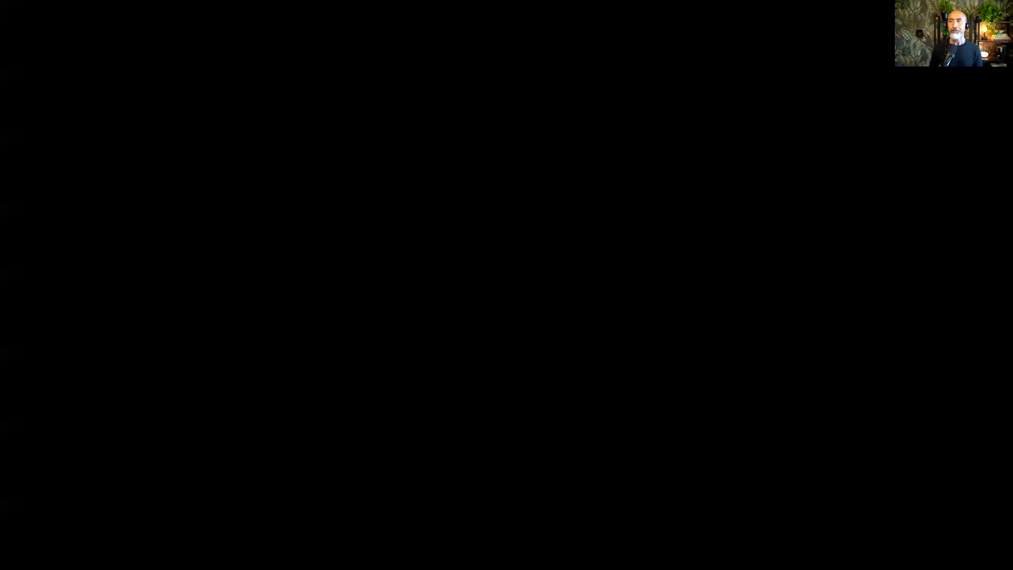
key("Right")
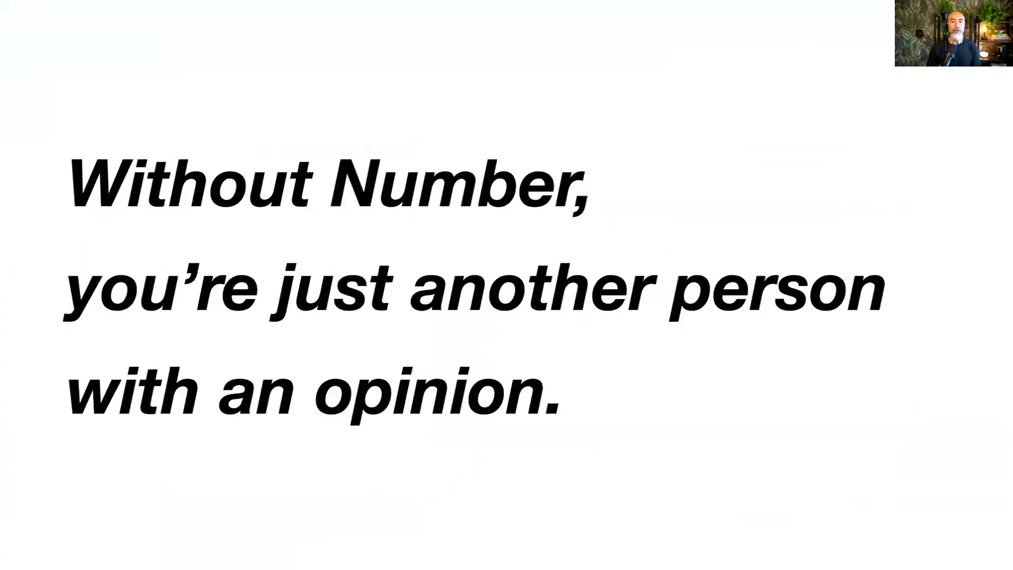